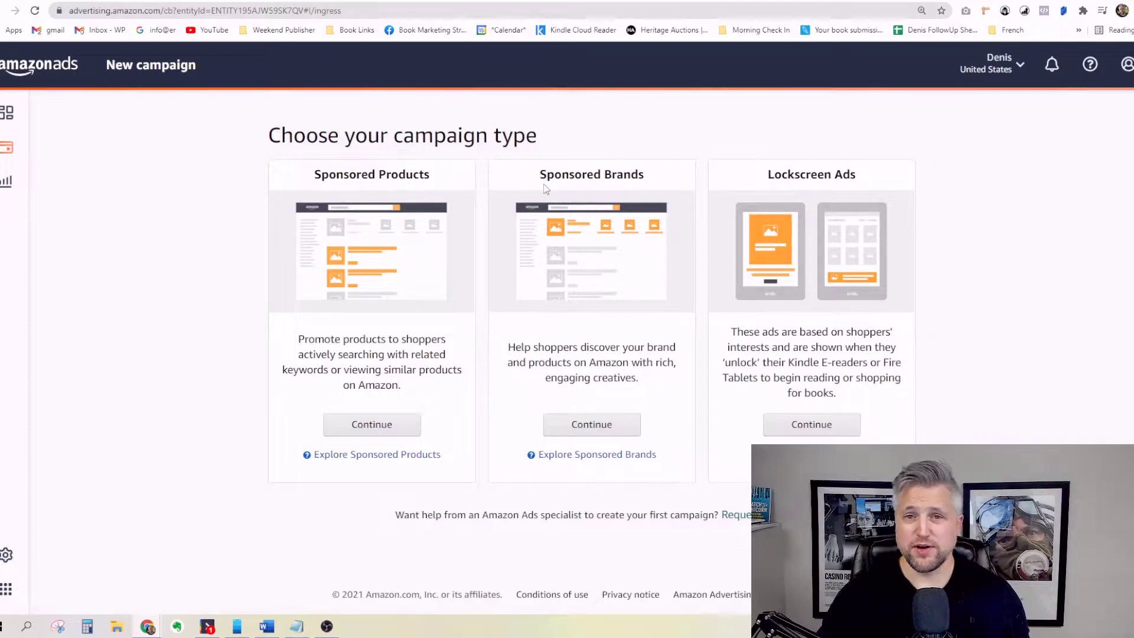
- Switch to the Amazon Ads Targeting document in Word, maximize it, and examine the Sponsored Product Ads line on the Disclaimer page
key(alt+Tab)
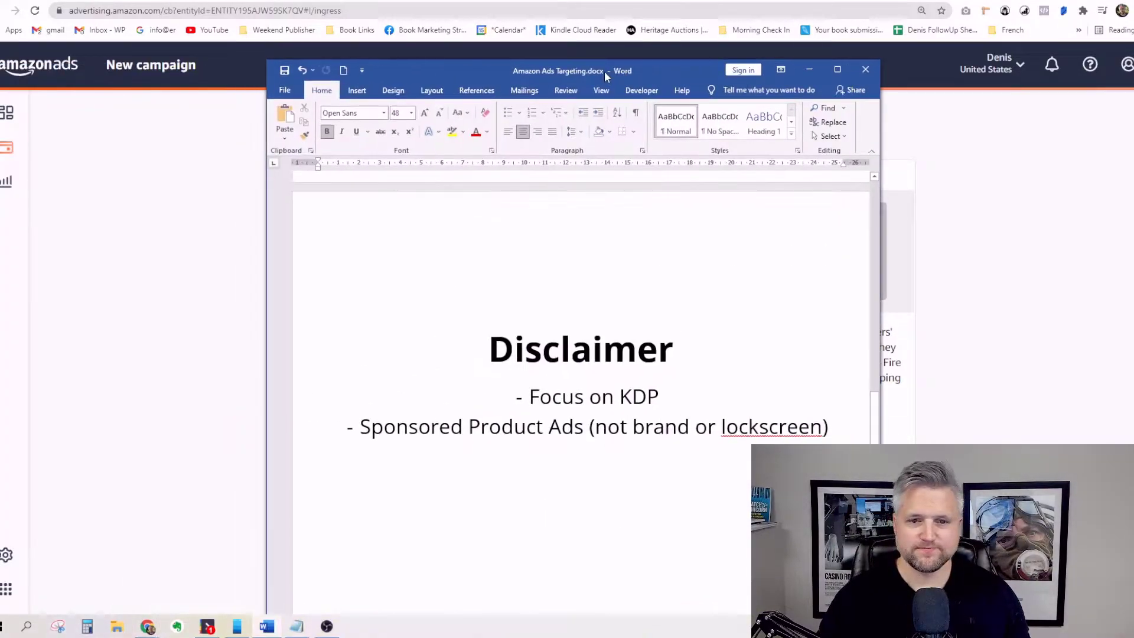
double_click(604, 70)
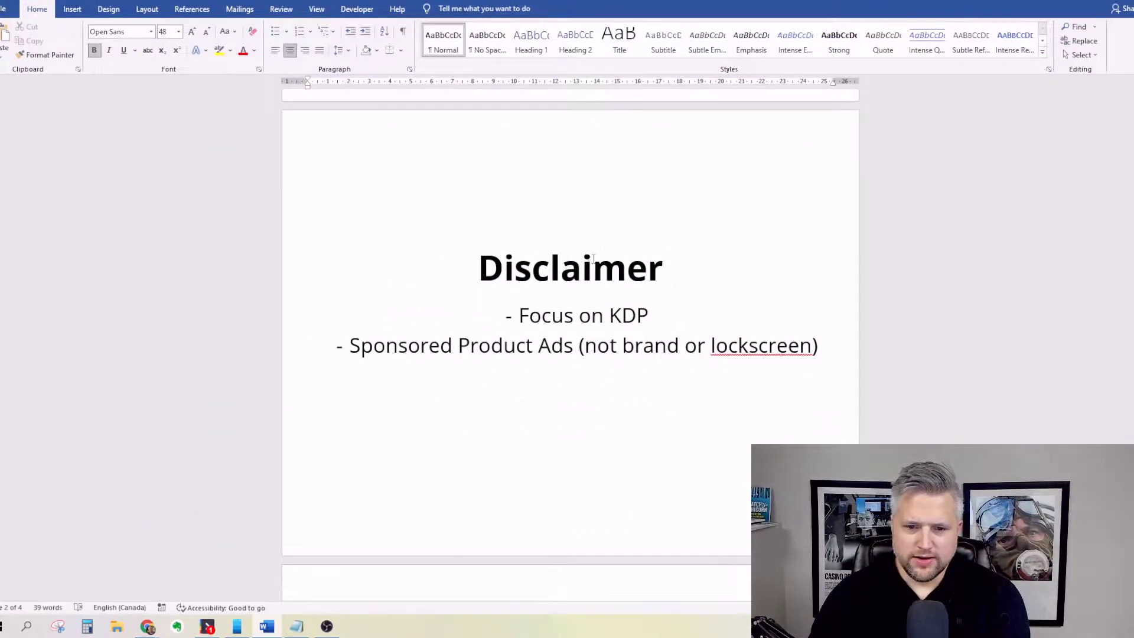
drag(350, 345, 578, 345)
click(580, 349)
scroll(564, 345, down, 7)
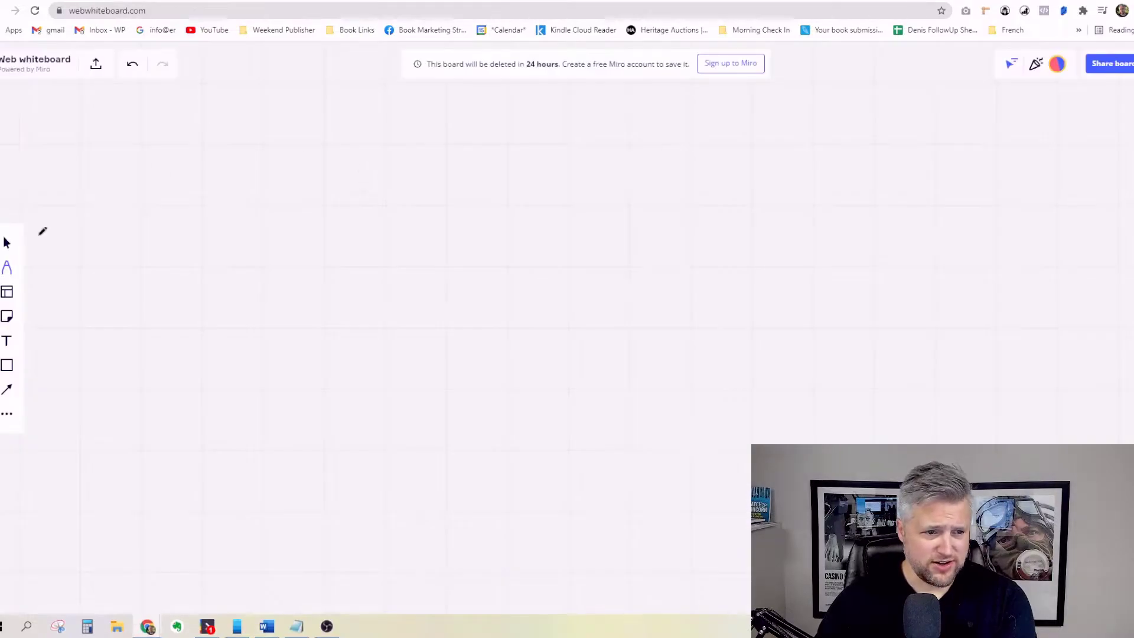
- Switch to Amazon Ads and examine the Sponsored Products campaign type and the Manual targeting option in the new campaign's settings
click(6, 341)
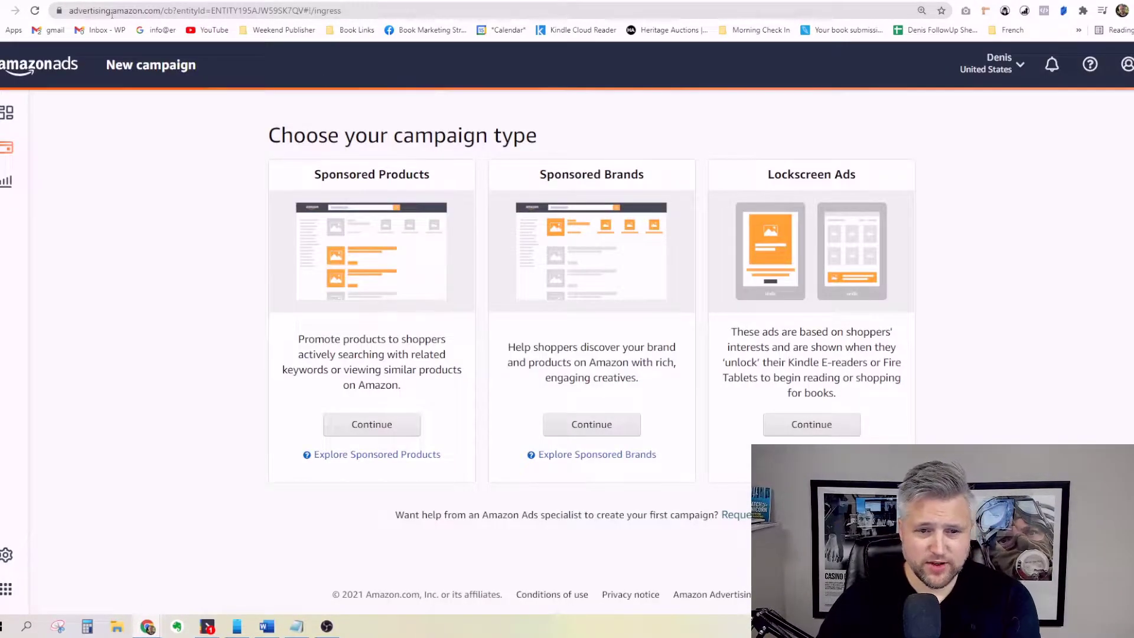
drag(249, 183, 469, 181)
click(470, 182)
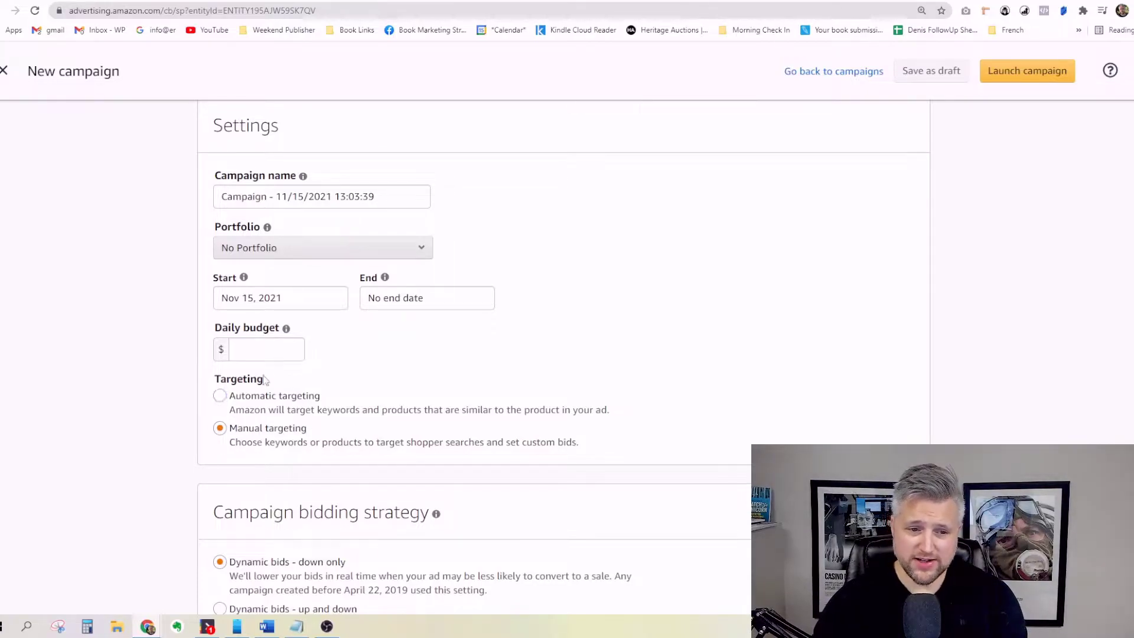
click(283, 424)
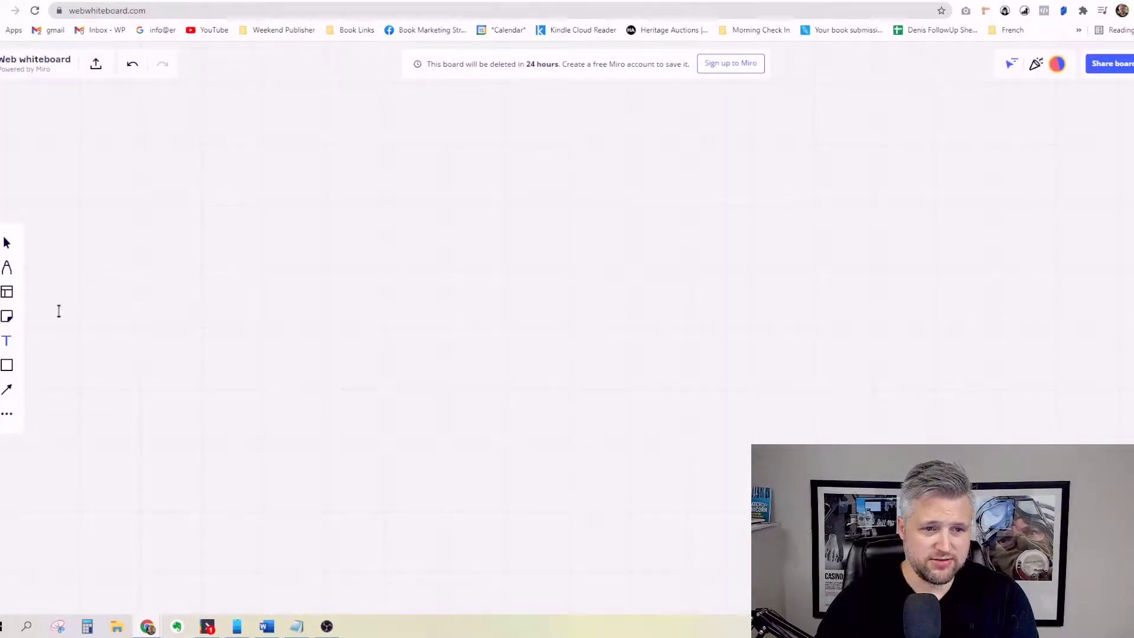
- Switch to the web whiteboard and add a text label reading "Automatic Targeting"
click(185, 194)
text(Aut)
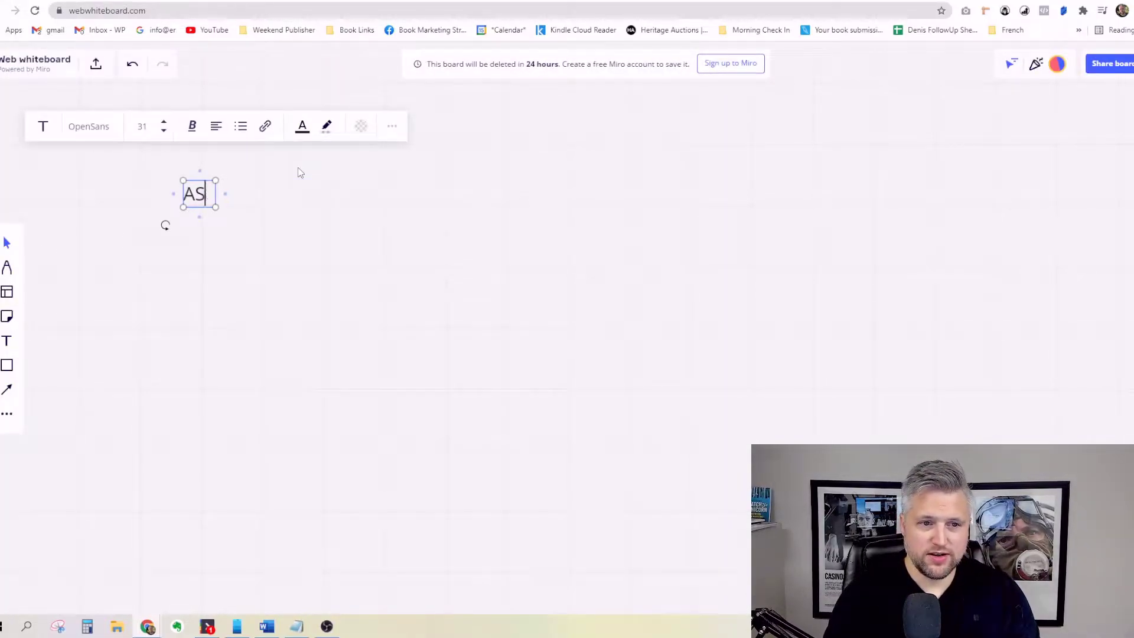
text(omatic Tra)
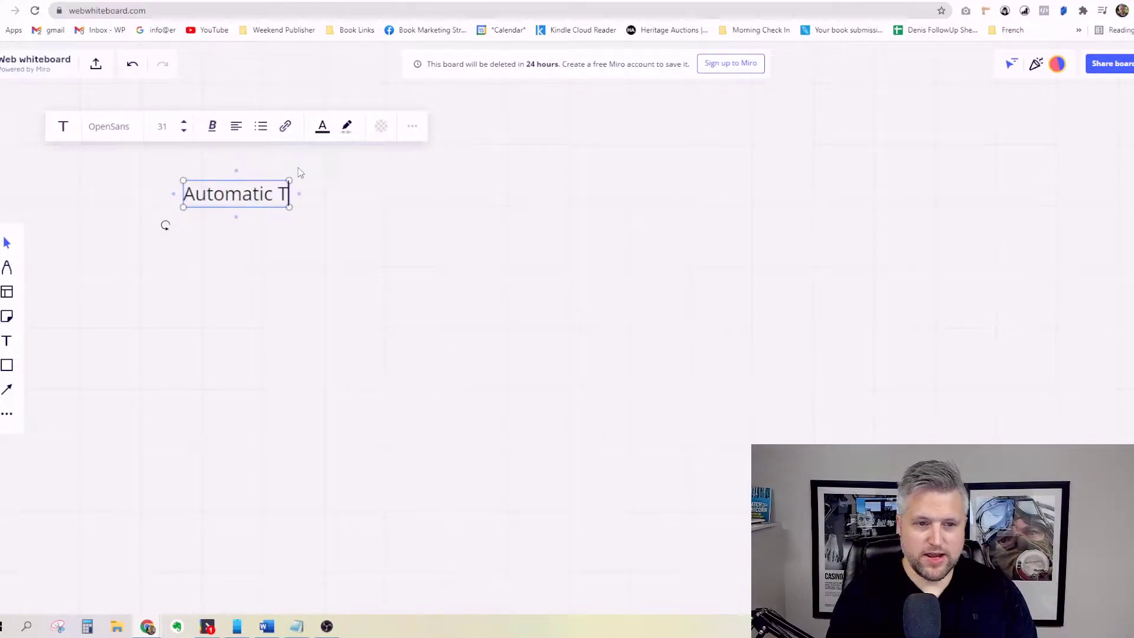
key(BackSpace)
key(BackSpace)
text(aget)
key(BackSpace)
key(BackSpace)
key(BackSpace)
text(rgeting)
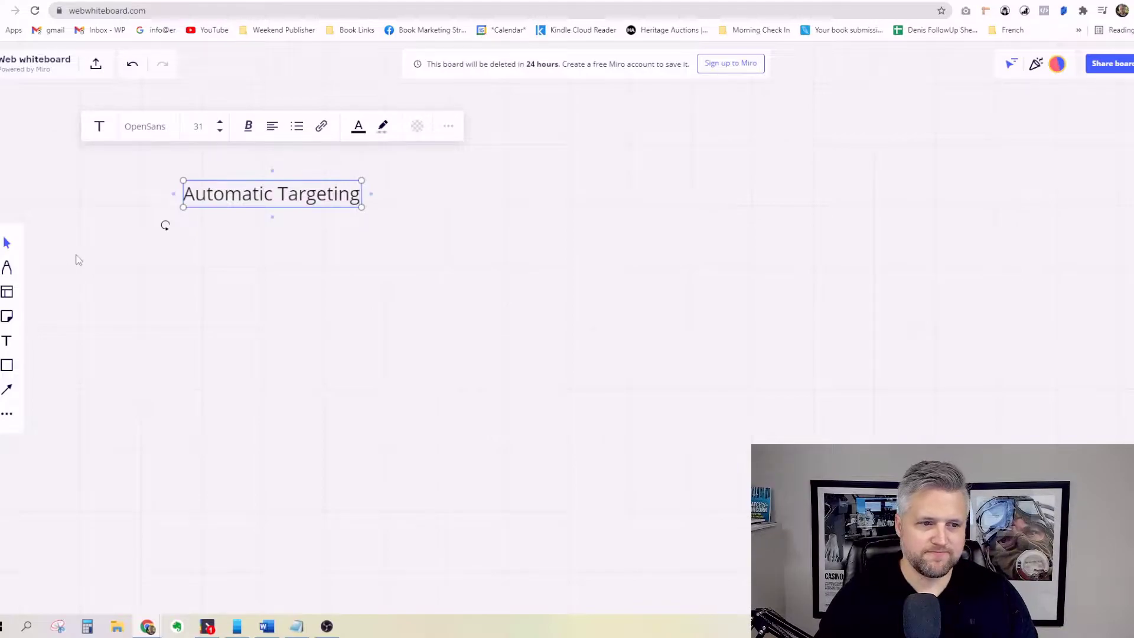
- Add a "Manual Targeting" text label and place it level with, and to the right of, the "Automatic Targeting" label
click(6, 341)
click(597, 156)
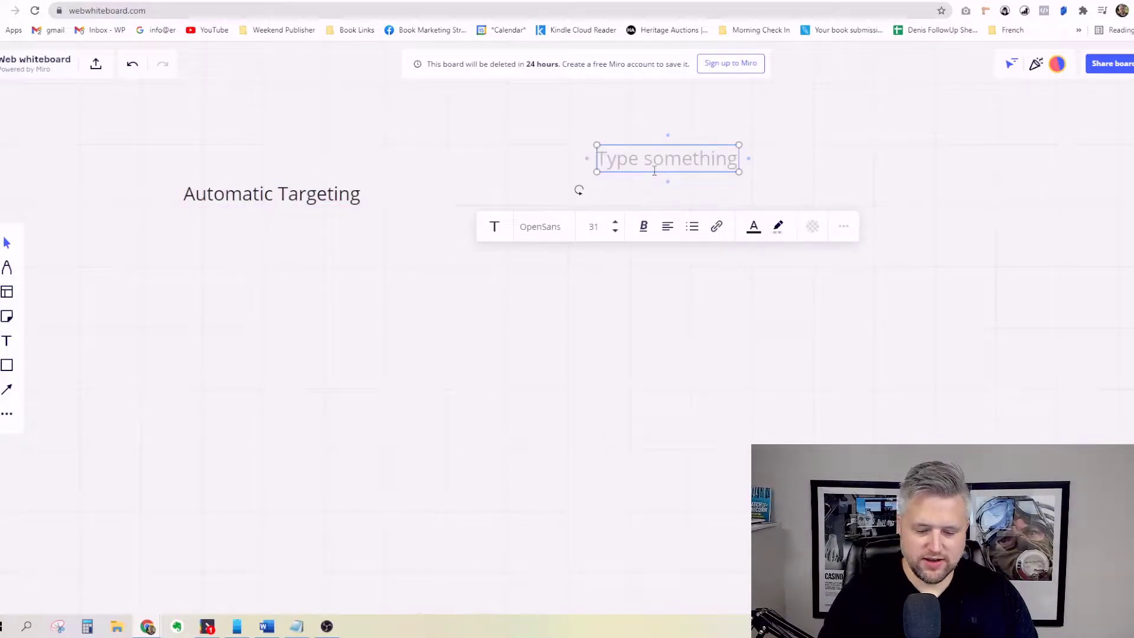
text(Marnu)
key(BackSpace)
key(BackSpace)
key(BackSpace)
text(nual )
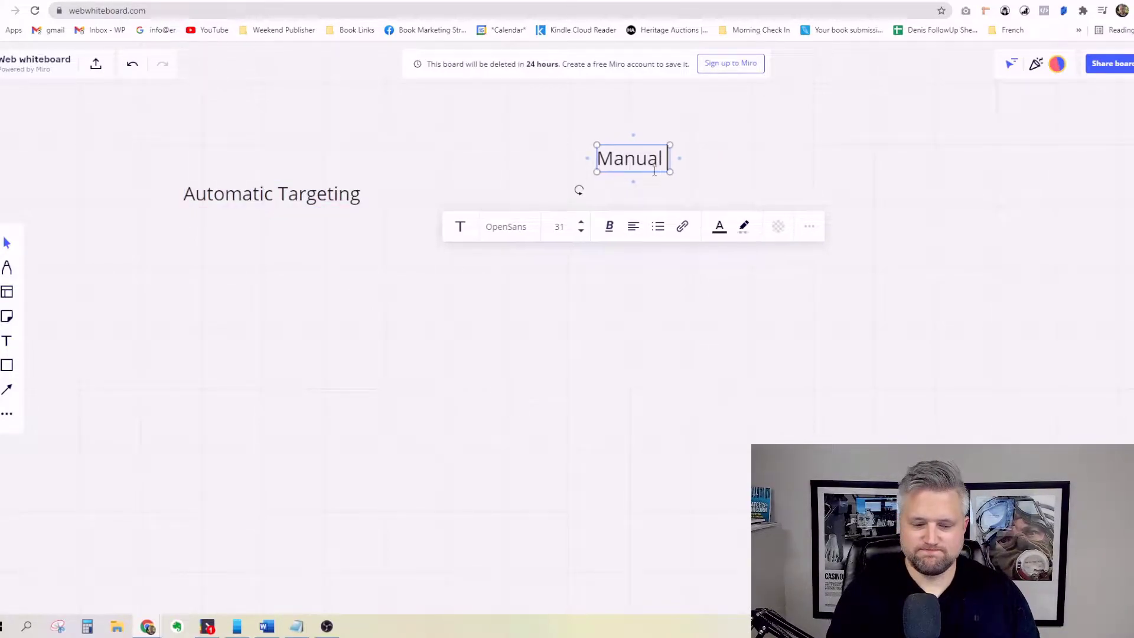
text(Targeting)
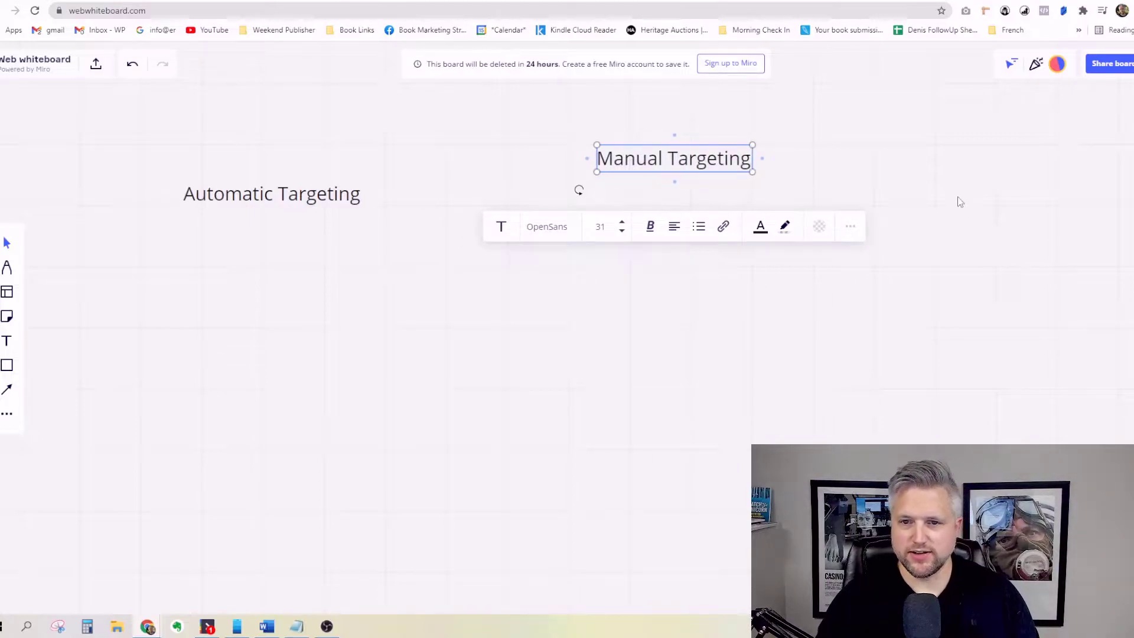
click(955, 202)
drag(709, 165, 620, 200)
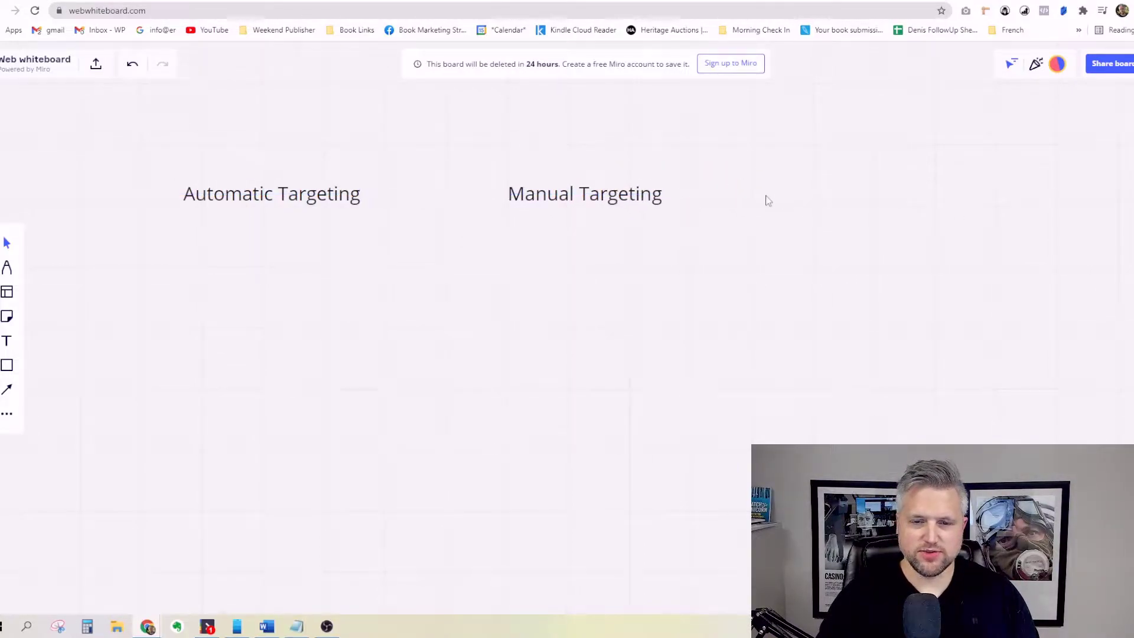
- Draw two arrows branching diagonally down from the "Manual Targeting" label, one to the left and one to the right
click(7, 389)
drag(562, 225, 453, 360)
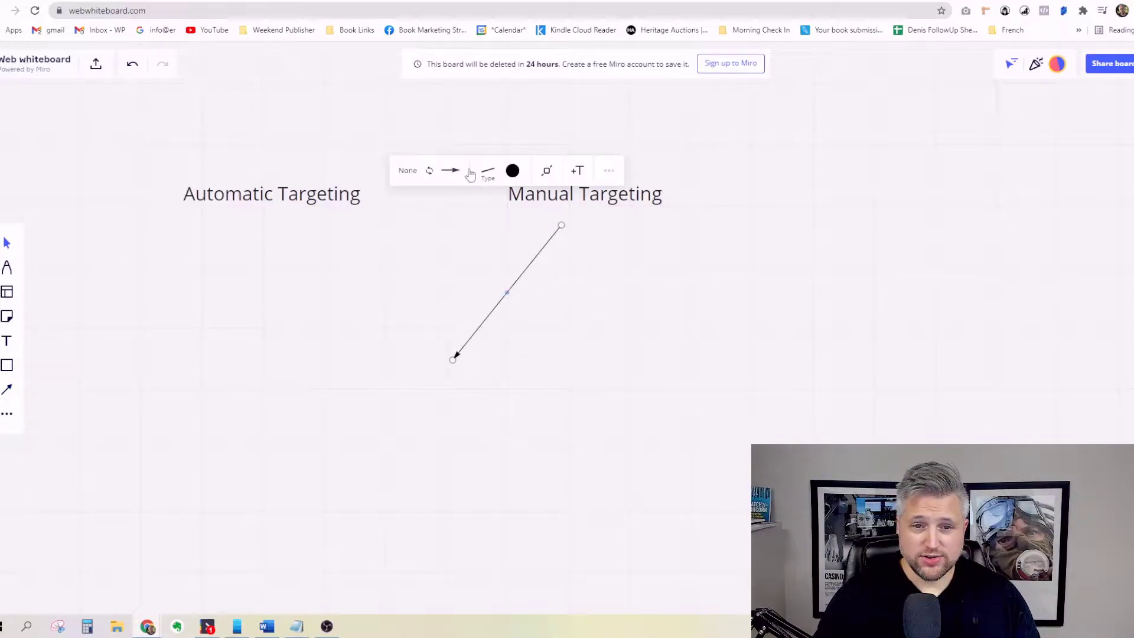
click(450, 170)
click(451, 228)
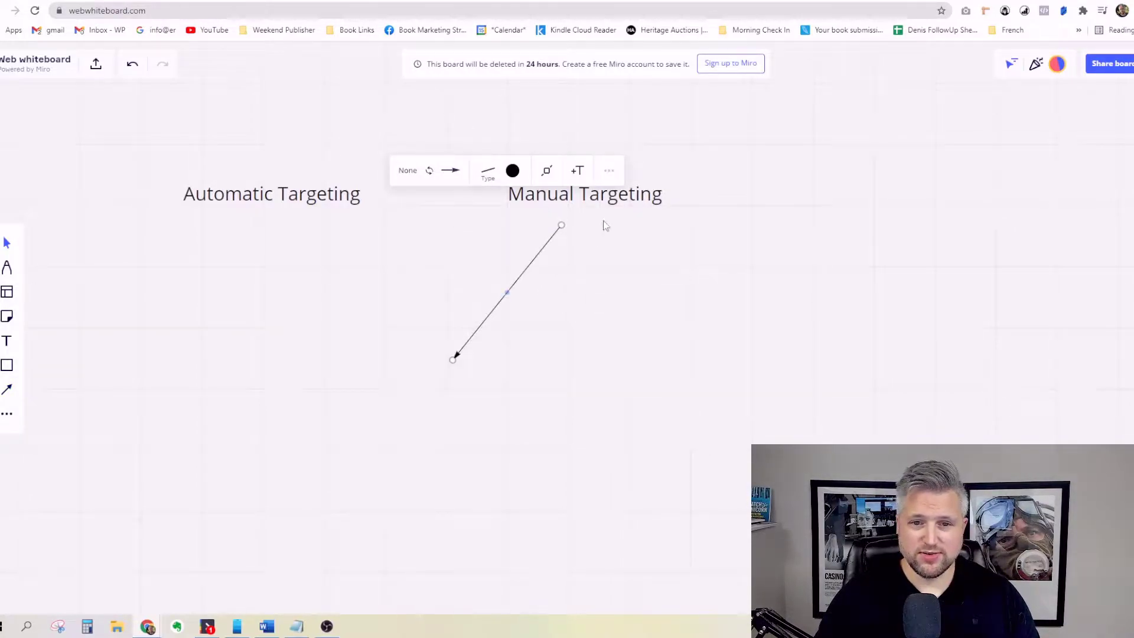
click(121, 359)
click(7, 389)
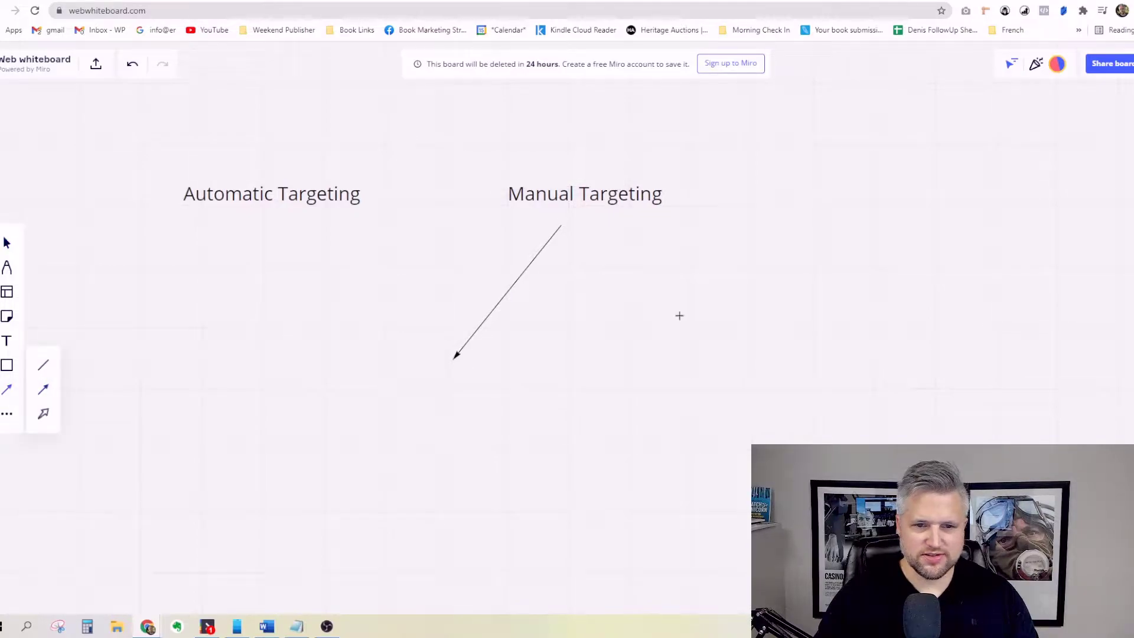
drag(607, 235, 701, 357)
- Add a "Keyword" text label below the tip of the left arrow
click(8, 341)
click(360, 396)
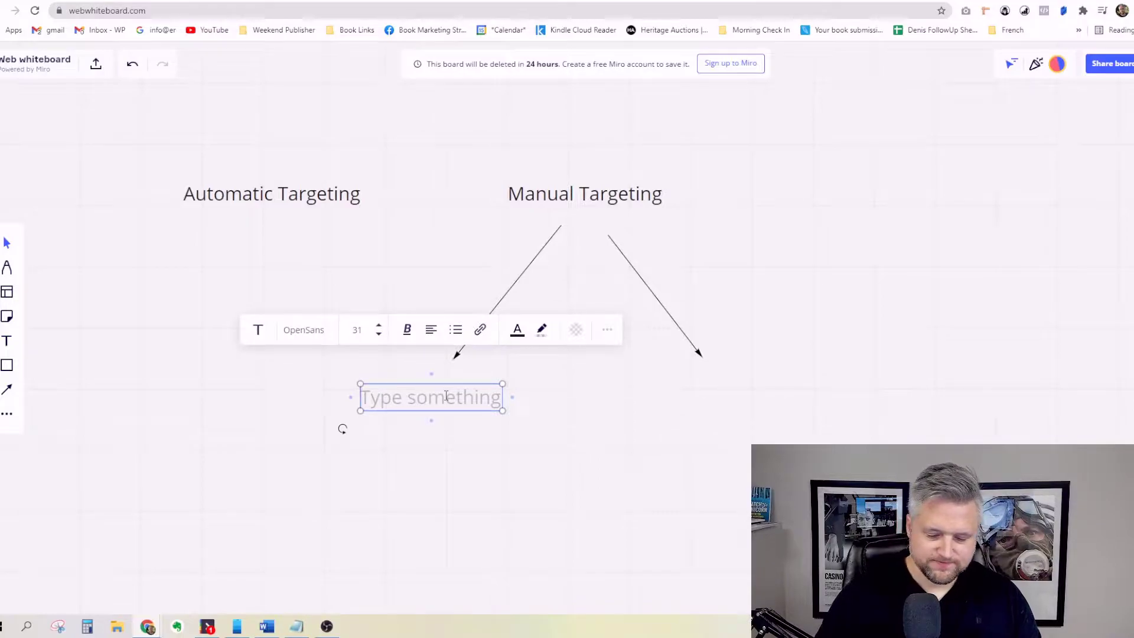
text(Keyword)
click(508, 424)
- Add a "Product/Category" text label below the right arrow and reposition it and the "Keyword" label under their arrows
click(7, 340)
click(655, 388)
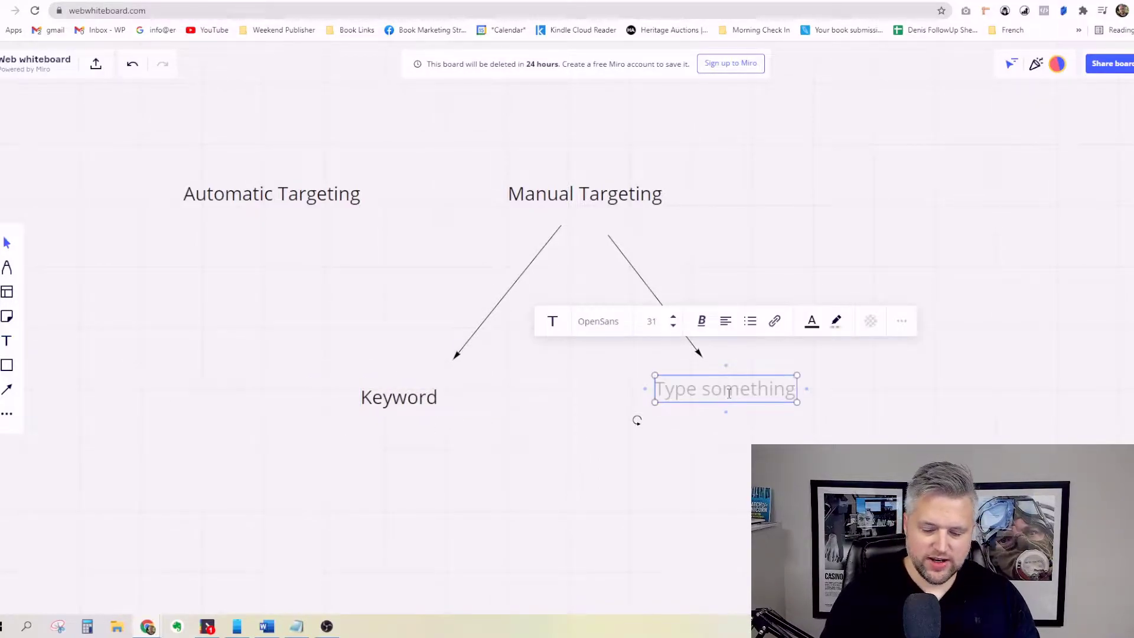
text(Product/Cate)
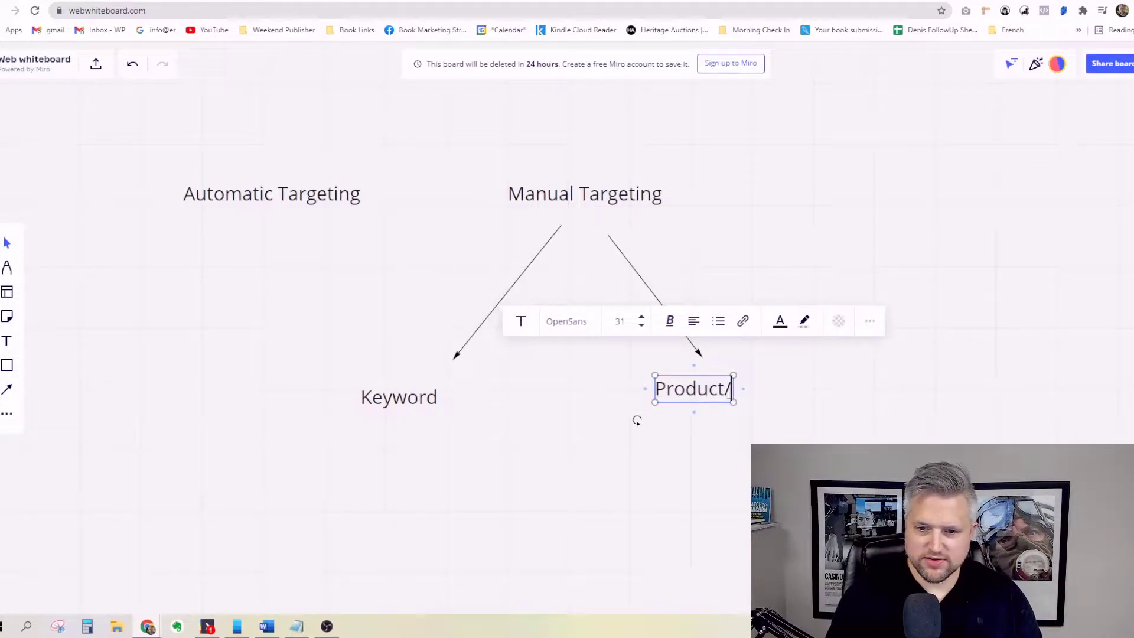
text(gorys)
key(BackSpace)
key(Escape)
drag(722, 388, 721, 396)
drag(414, 402, 457, 390)
drag(675, 401, 639, 387)
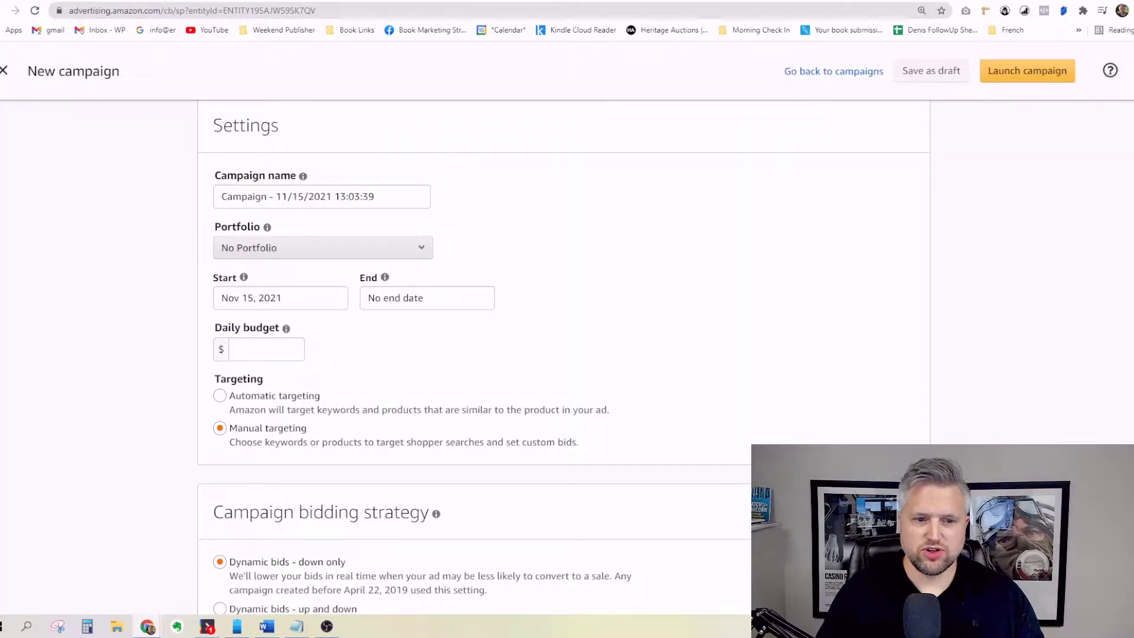
- Switch back to the Amazon Ads campaign form and choose Keyword targeting as the targeting method
scroll(235, 149, down, 4)
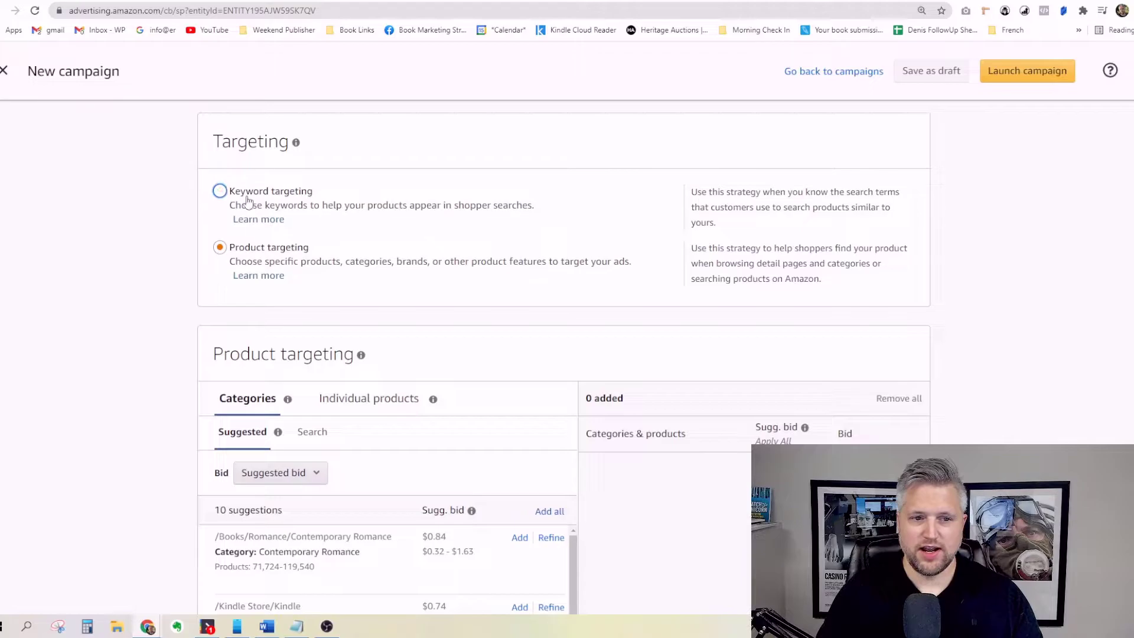
click(248, 191)
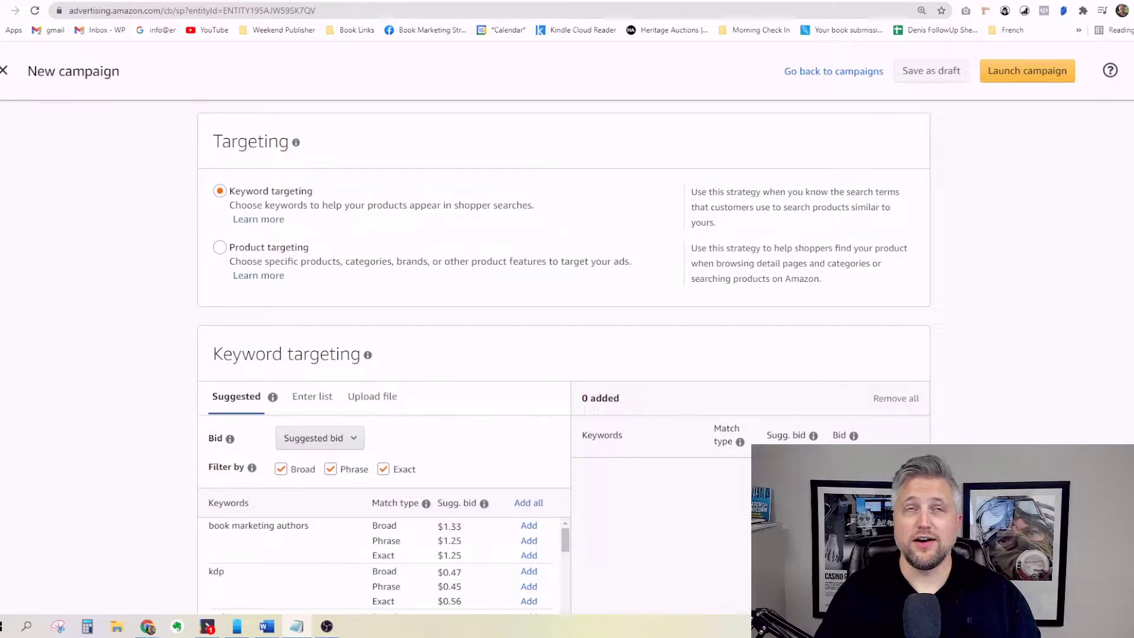
- Search Amazon's Kindle Store for "fantasy fiction romance" and examine the sponsored books among the results
click(623, 1)
click(243, 86)
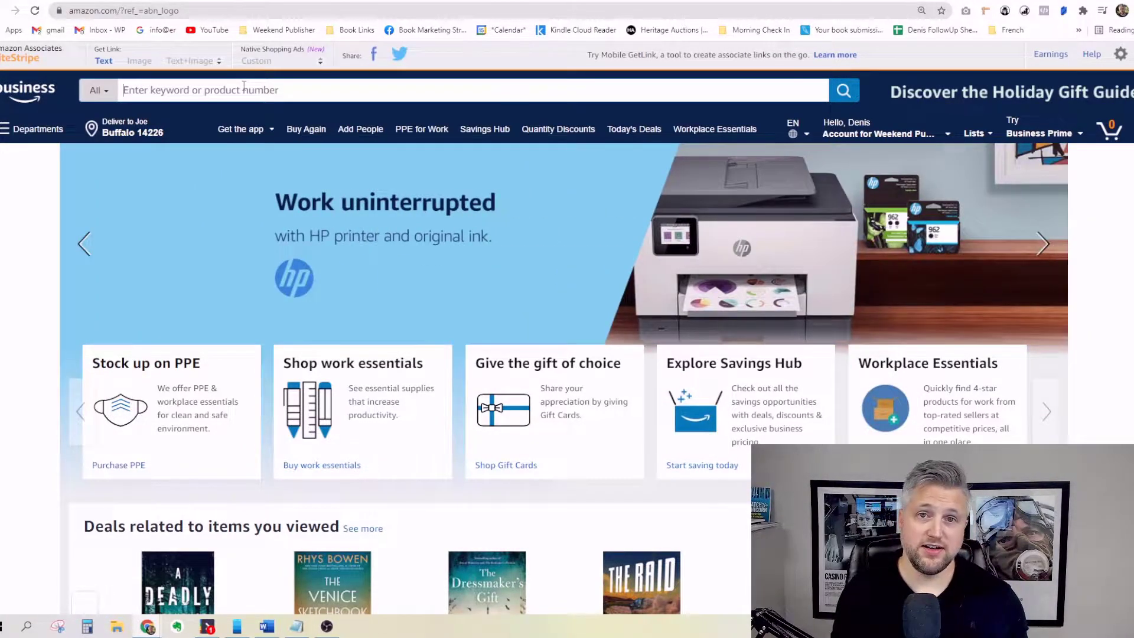
text(fantasy fiction romance)
click(111, 91)
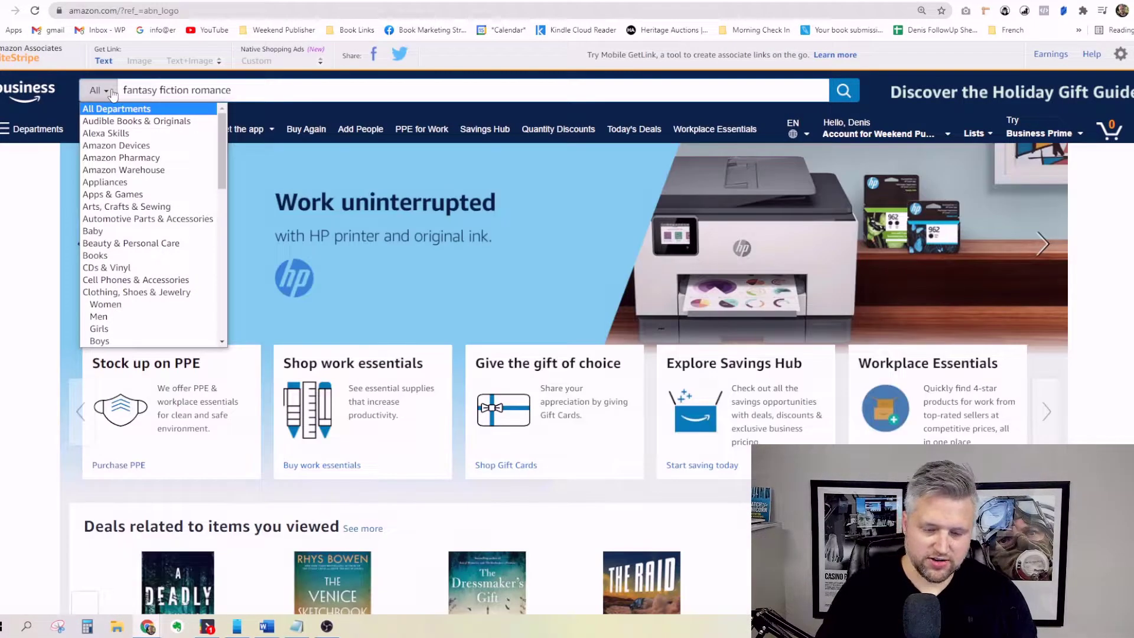
key(k)
key(Return)
click(845, 92)
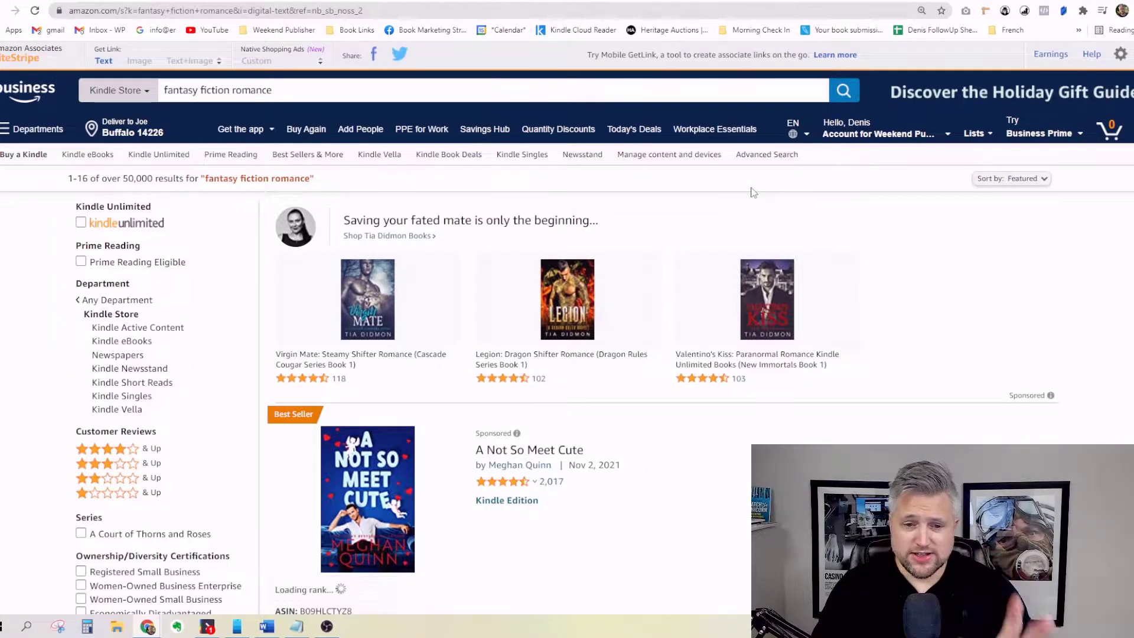
scroll(916, 245, down, 3)
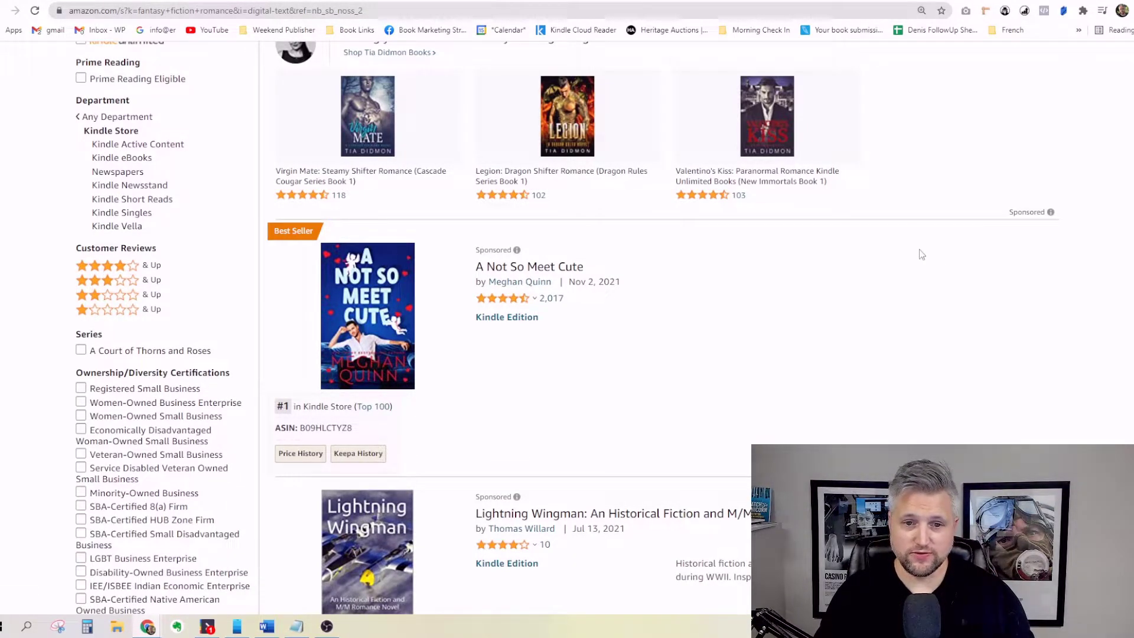
scroll(768, 230, down, 1)
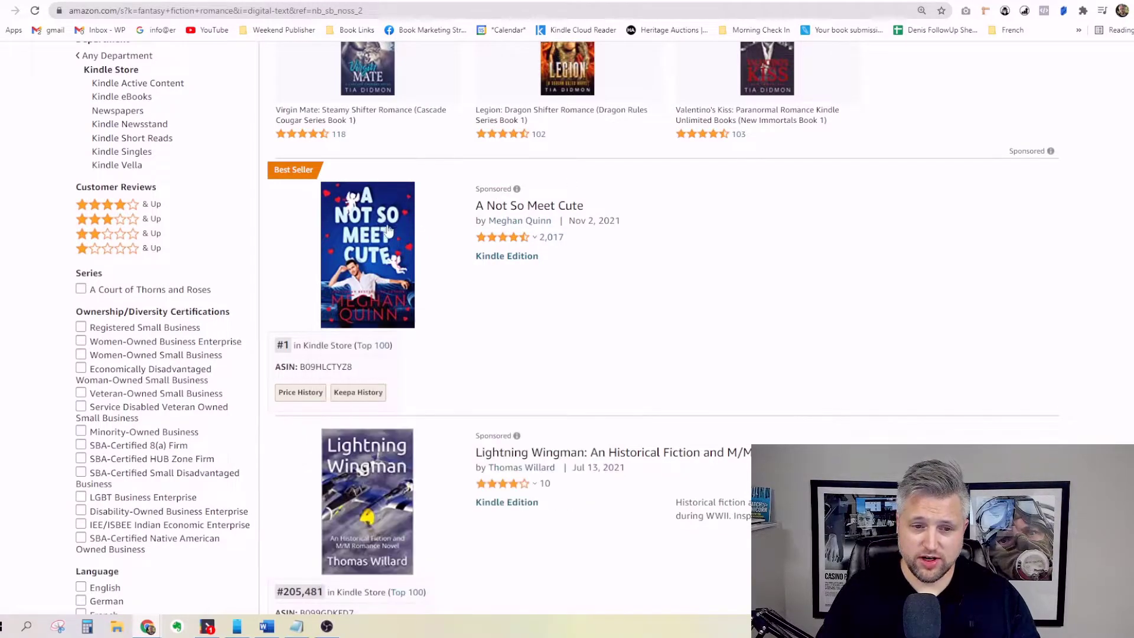
scroll(963, 90, up, 3)
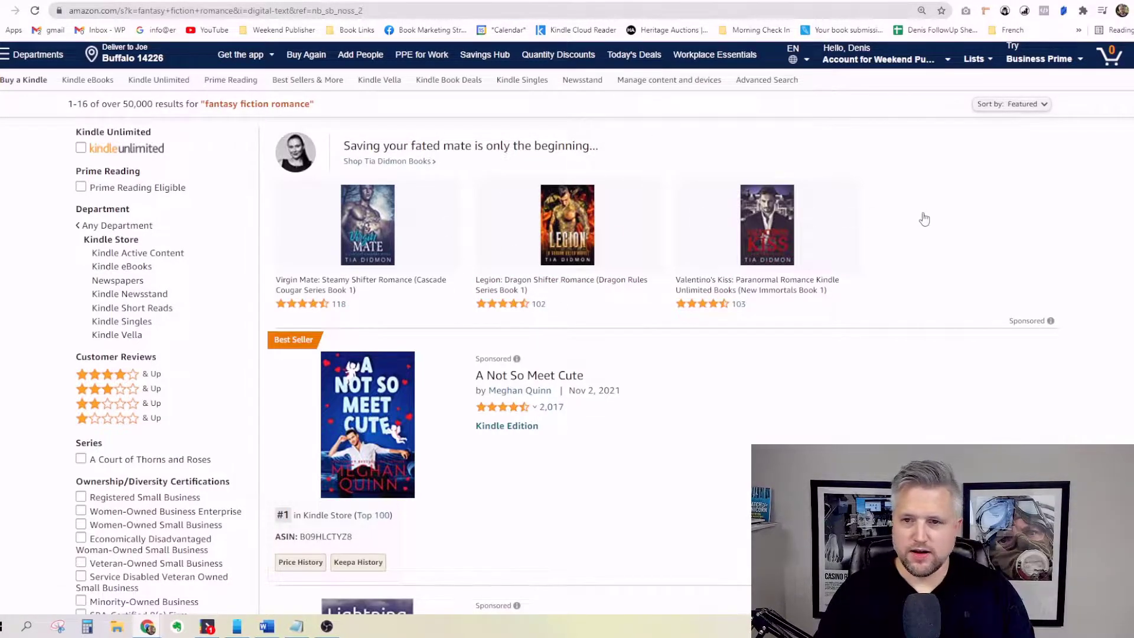
- Find "spons" on the results page and examine where the sponsored listings appear for the searched phrase
key(ctrl+f)
click(813, 38)
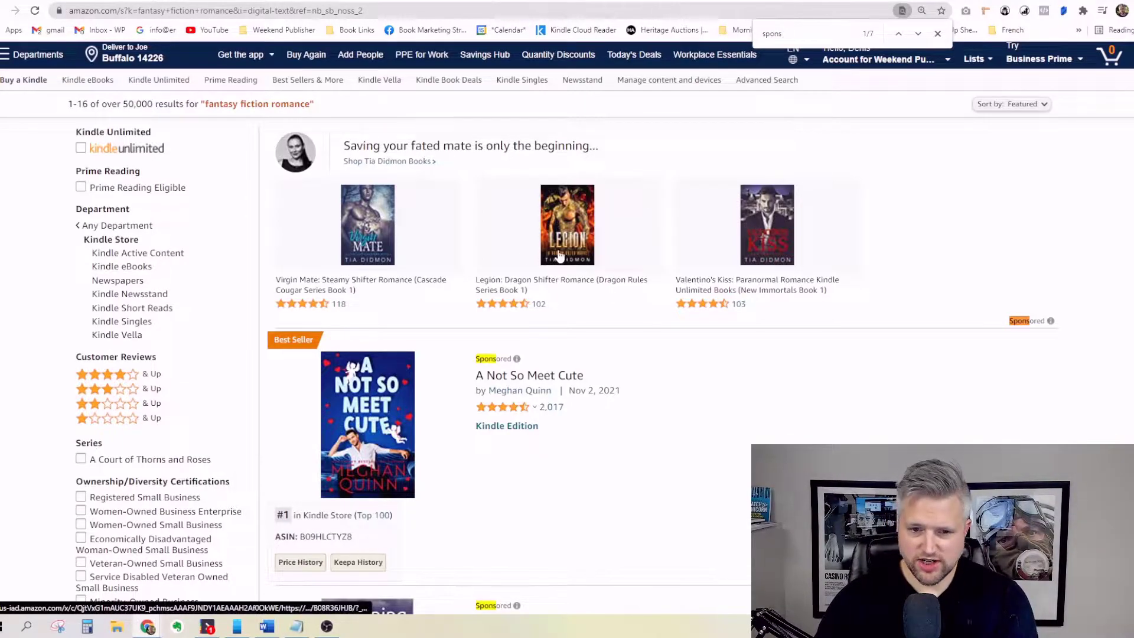
click(507, 365)
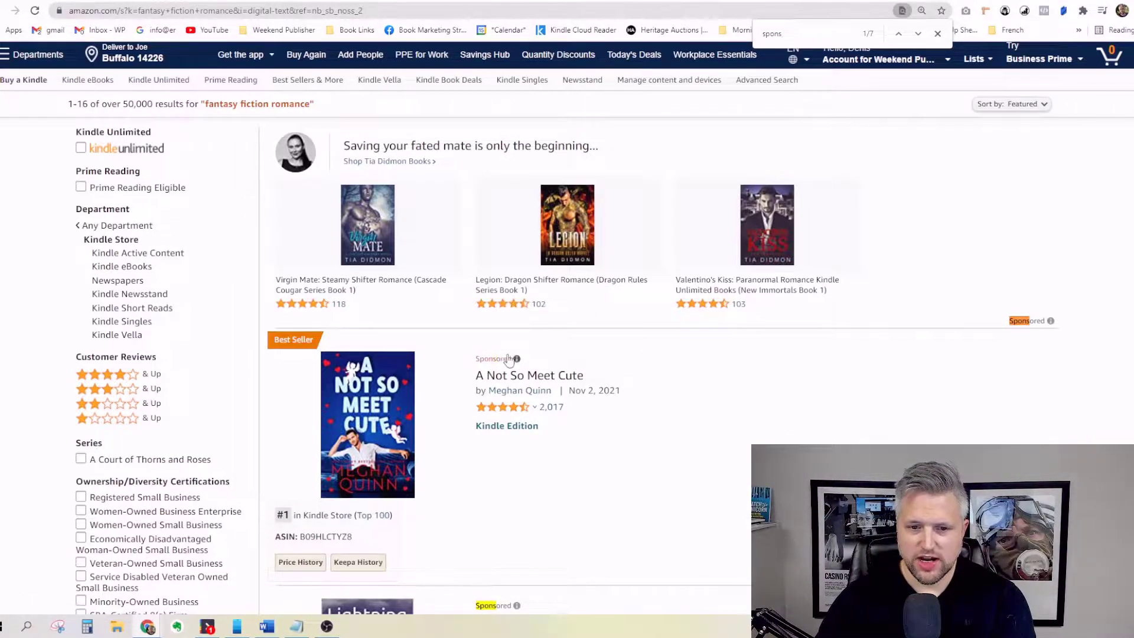
scroll(844, 371, down, 1)
scroll(851, 371, down, 4)
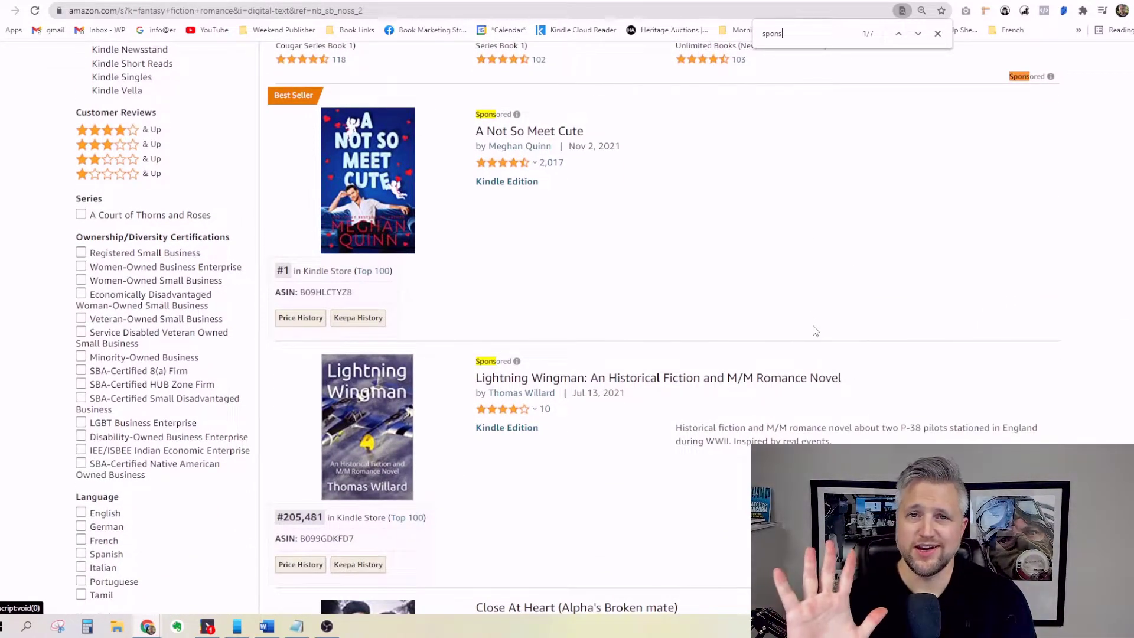
scroll(816, 331, up, 5)
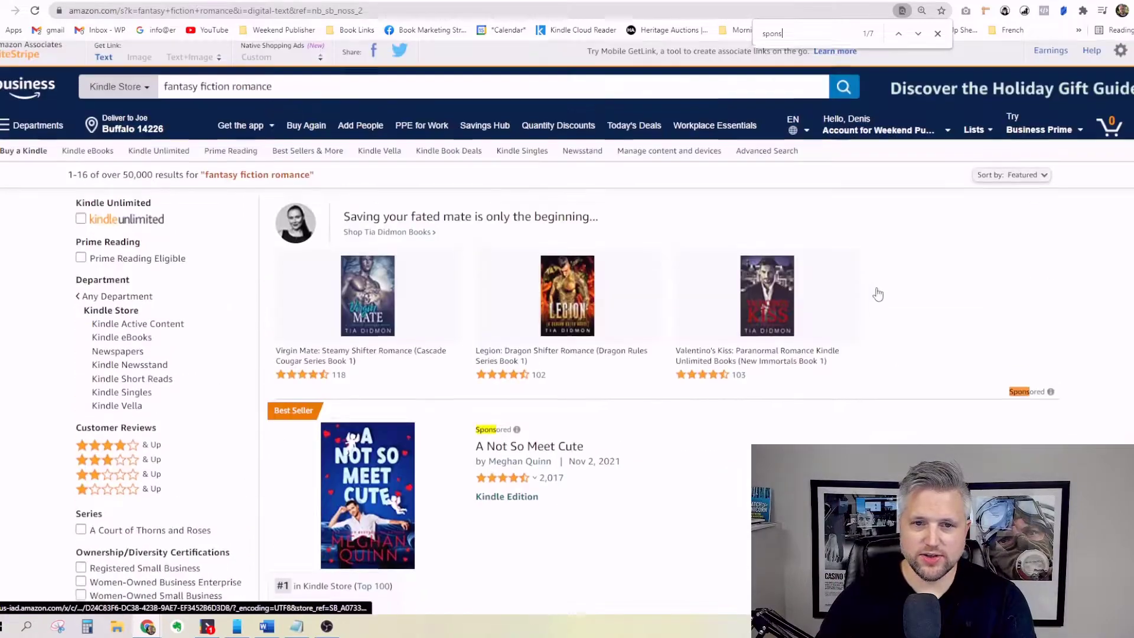
scroll(456, 398, down, 2)
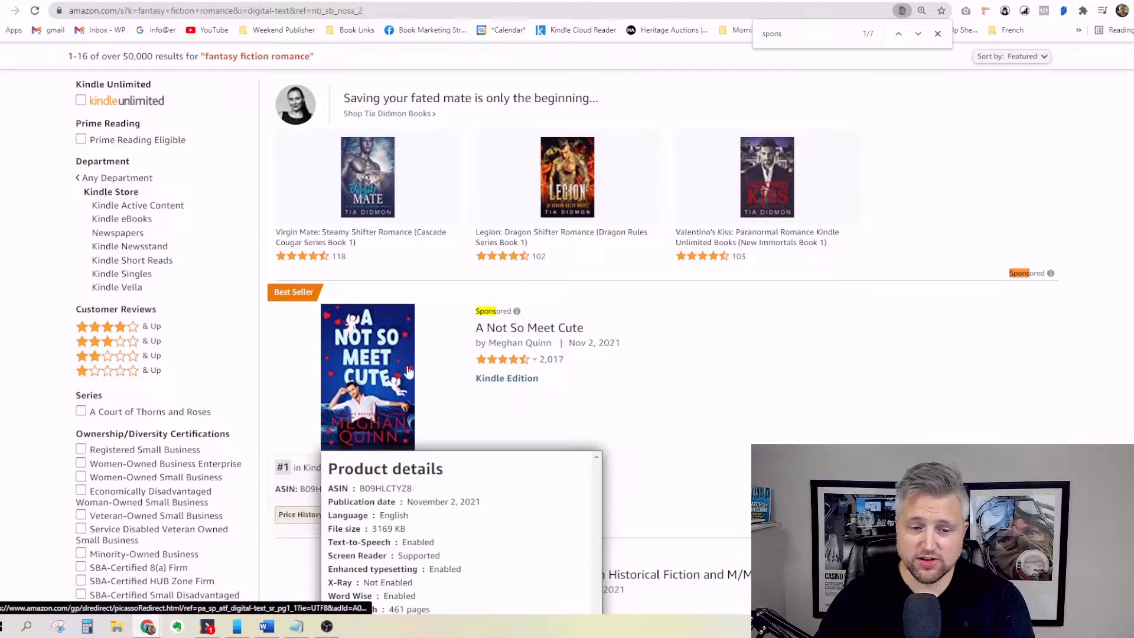
scroll(387, 410, up, 2)
click(209, 90)
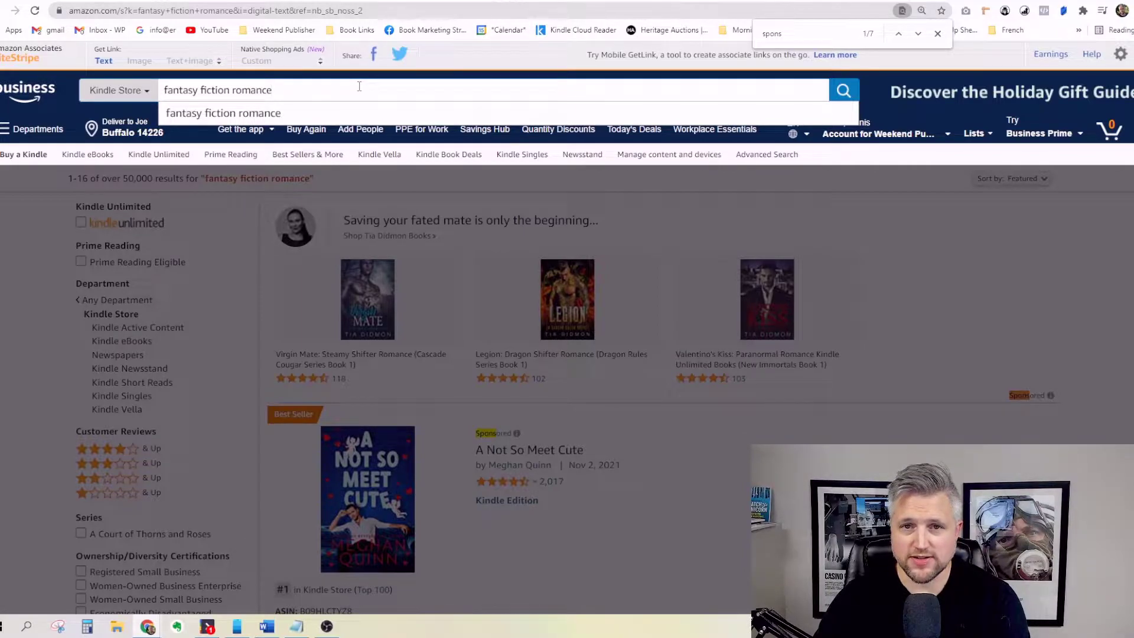
click(22, 251)
scroll(30, 247, down, 4)
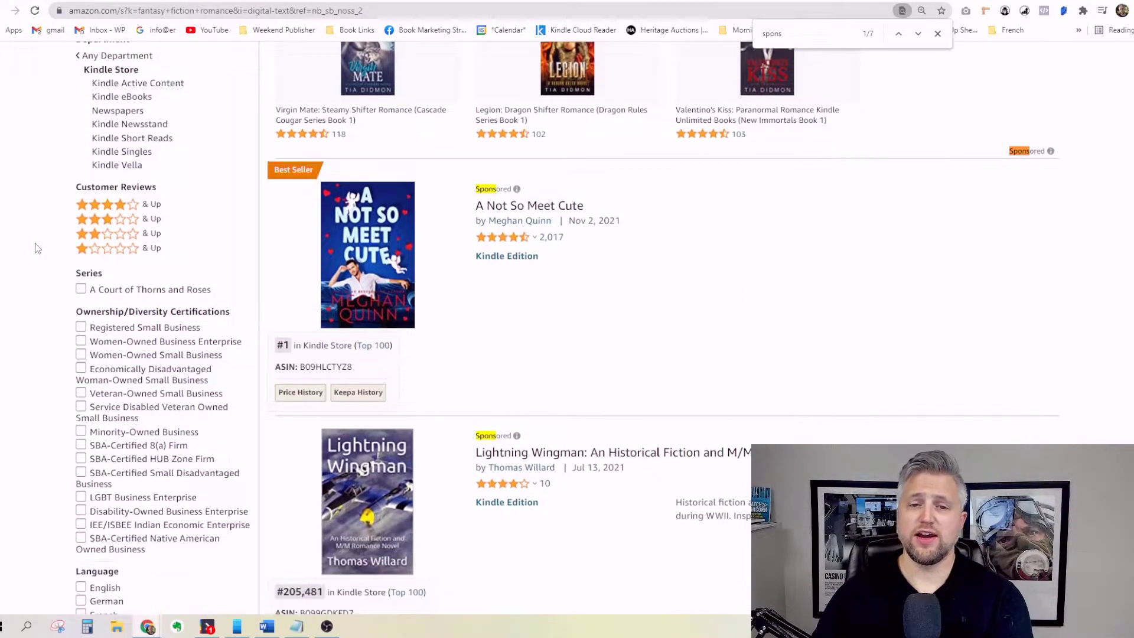
- Compare the first two sponsored books with the searched phrase and open each one's explanation of why the ad is shown
scroll(33, 224, down, 1)
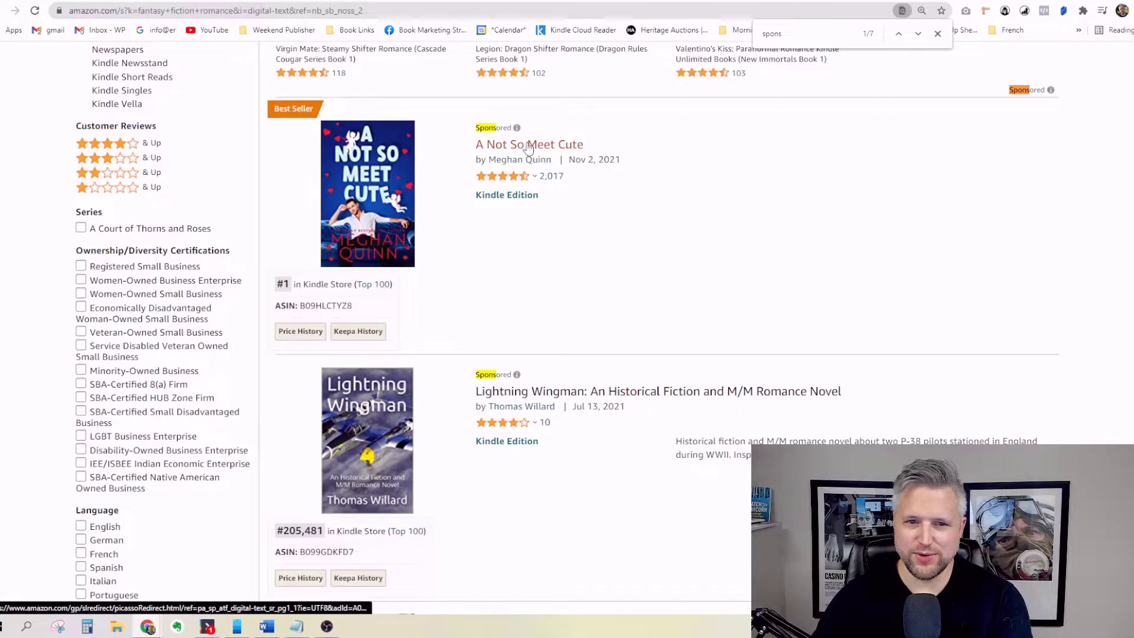
scroll(649, 254, down, 1)
scroll(633, 249, up, 1)
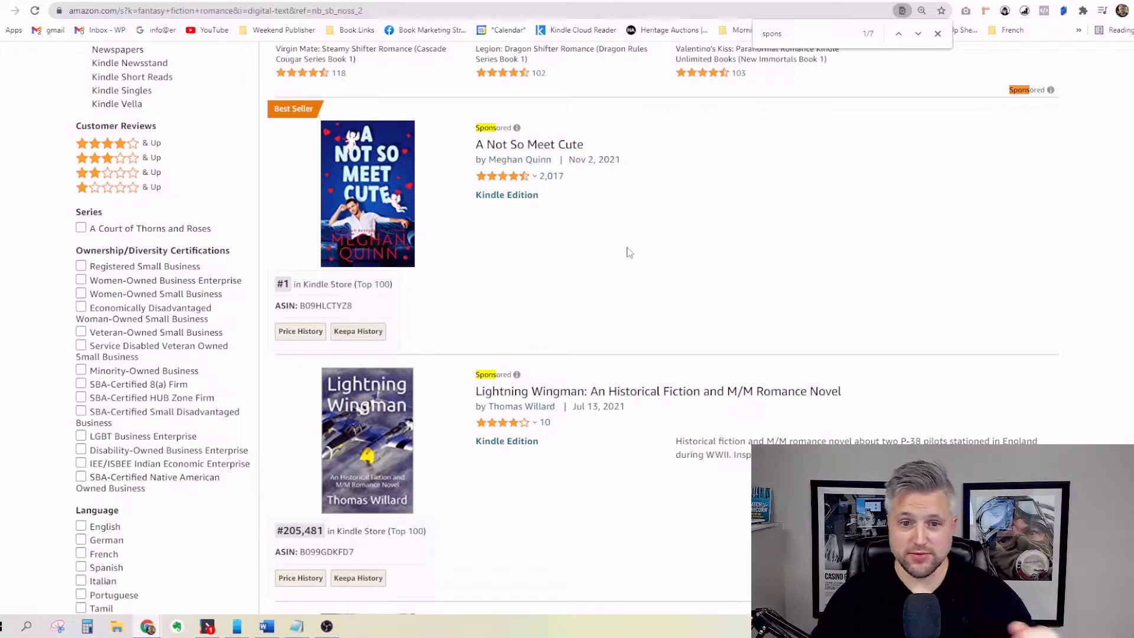
scroll(630, 252, up, 5)
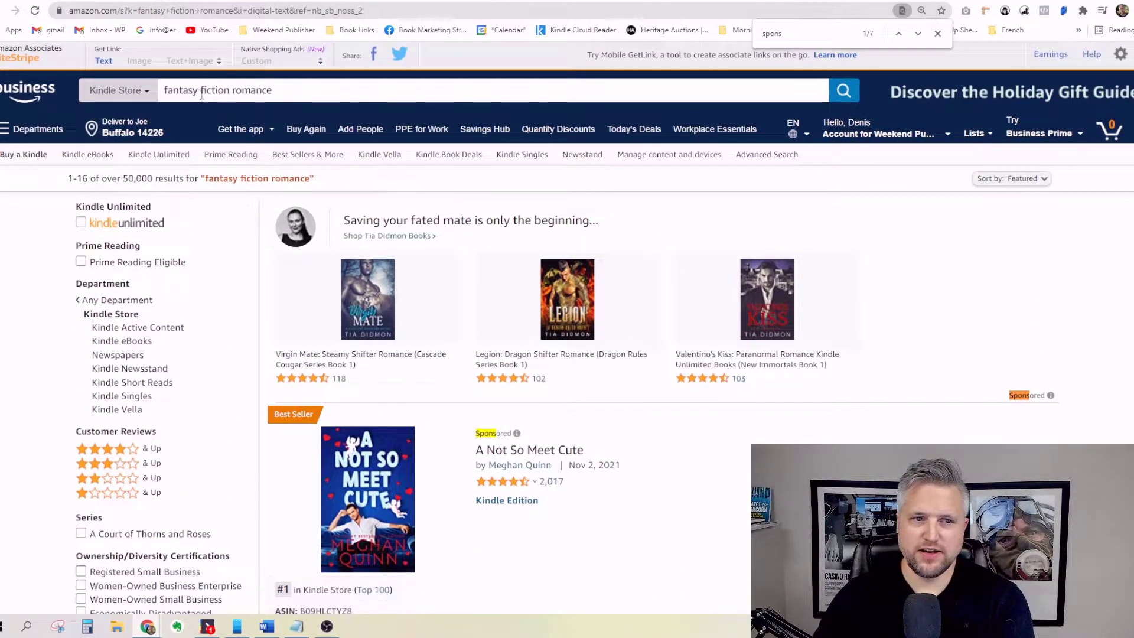
scroll(271, 247, down, 4)
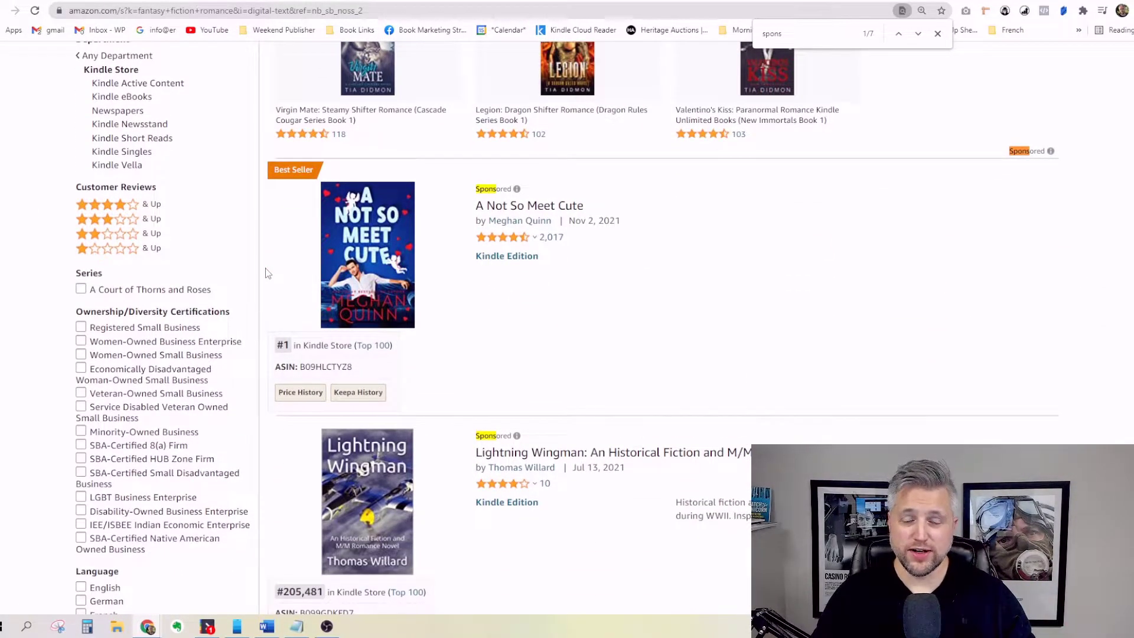
scroll(267, 273, down, 1)
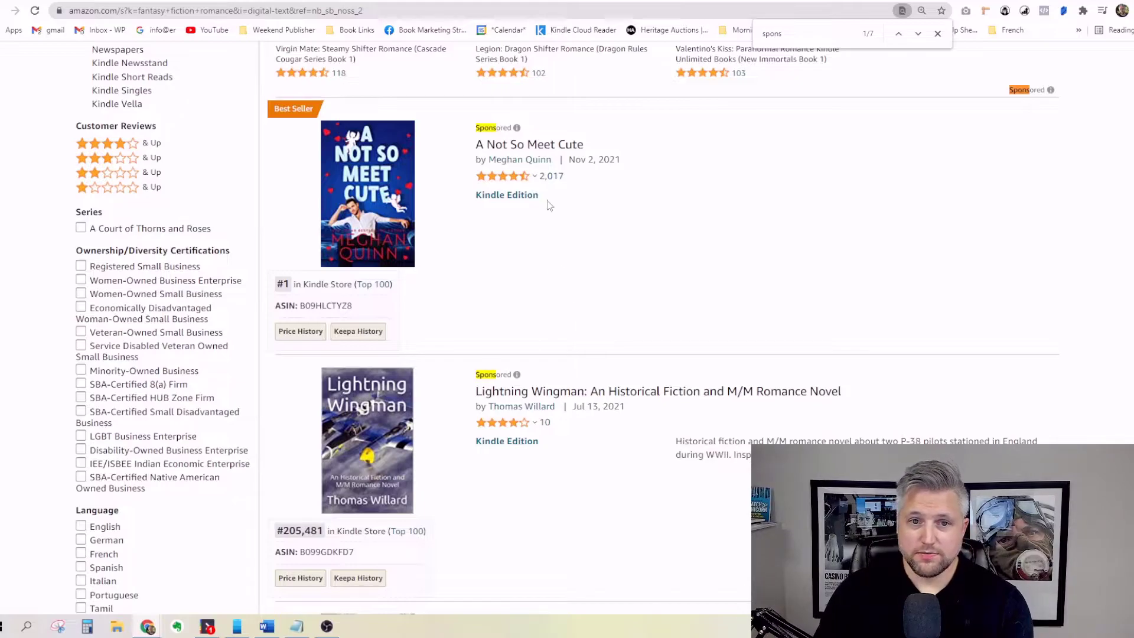
click(493, 128)
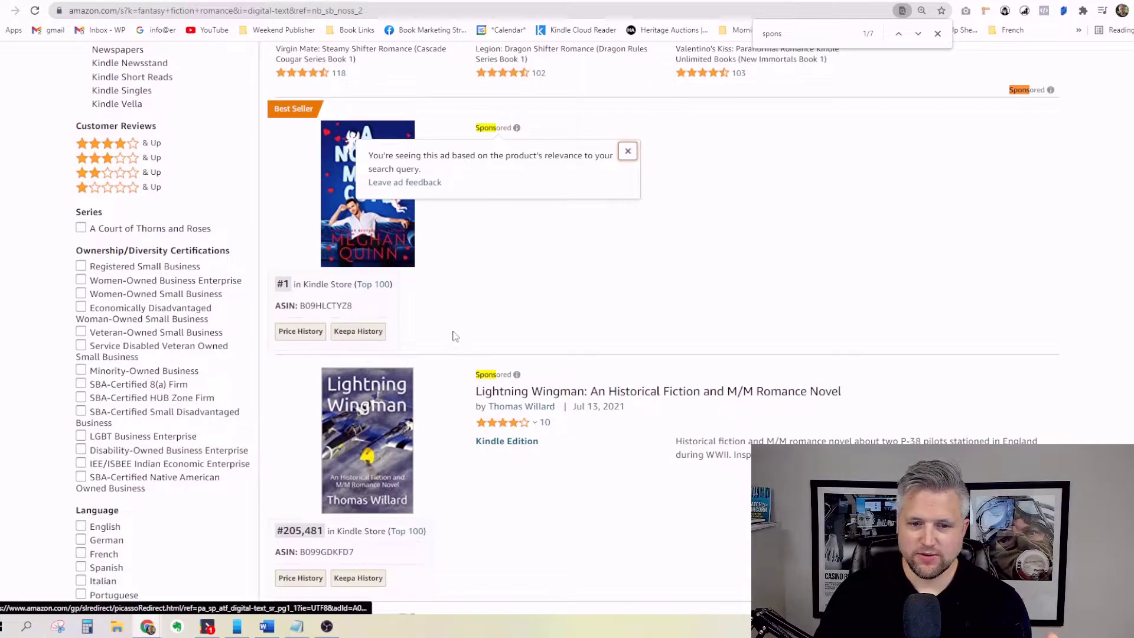
click(494, 377)
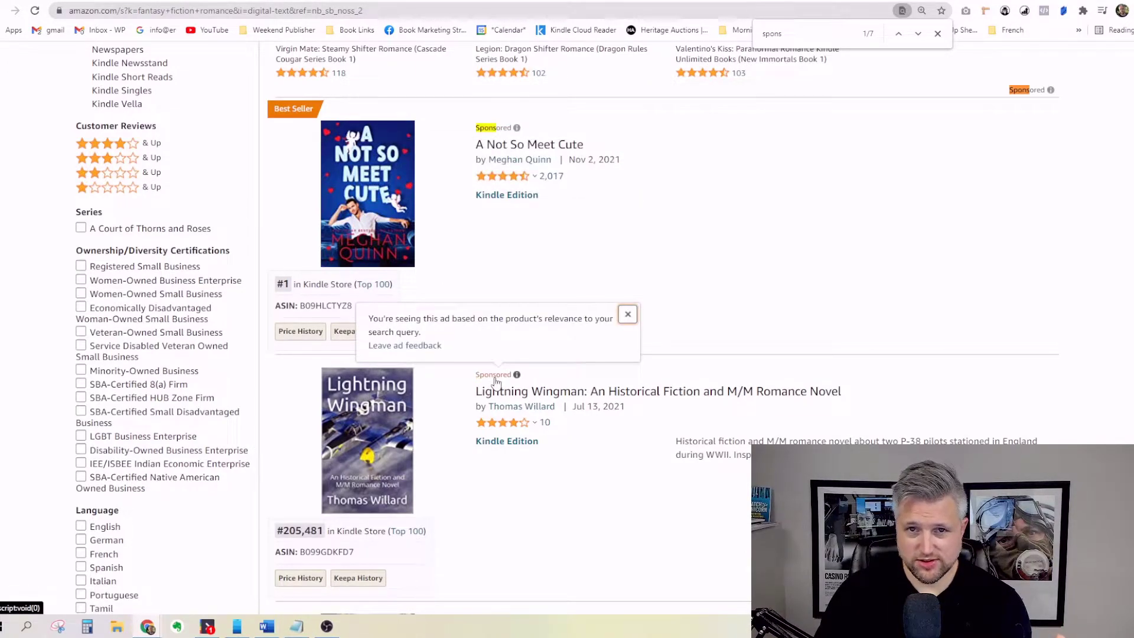
click(1110, 94)
- Examine the rest of the first results page for sponsored listings placed among the regular books, down to the page navigation
scroll(567, 328, down, 8)
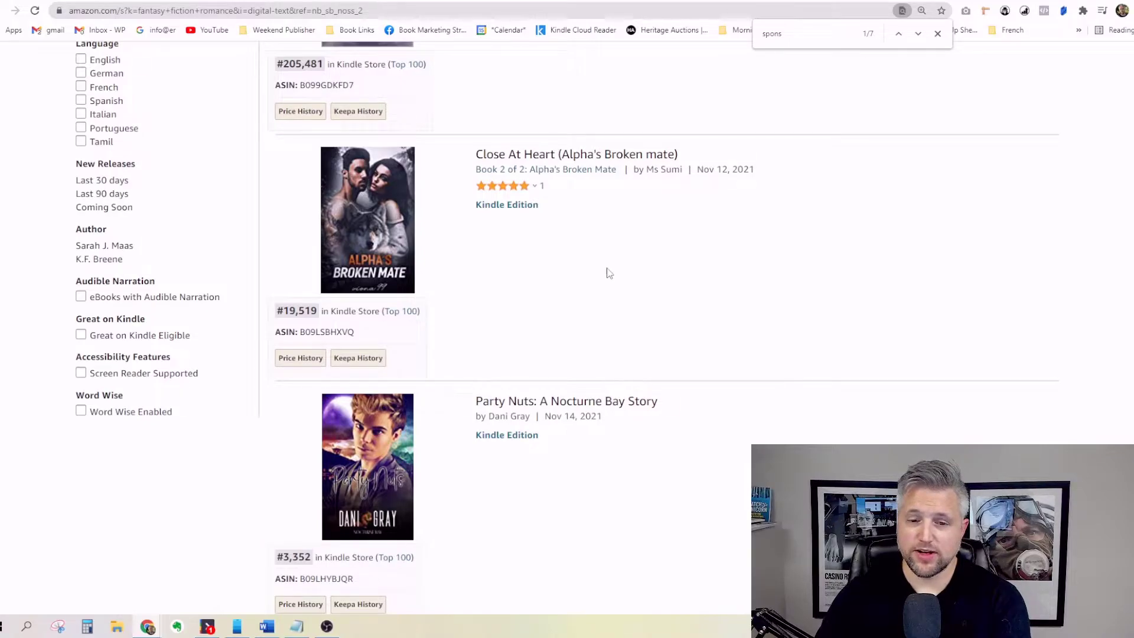
scroll(623, 256, down, 7)
scroll(625, 255, up, 7)
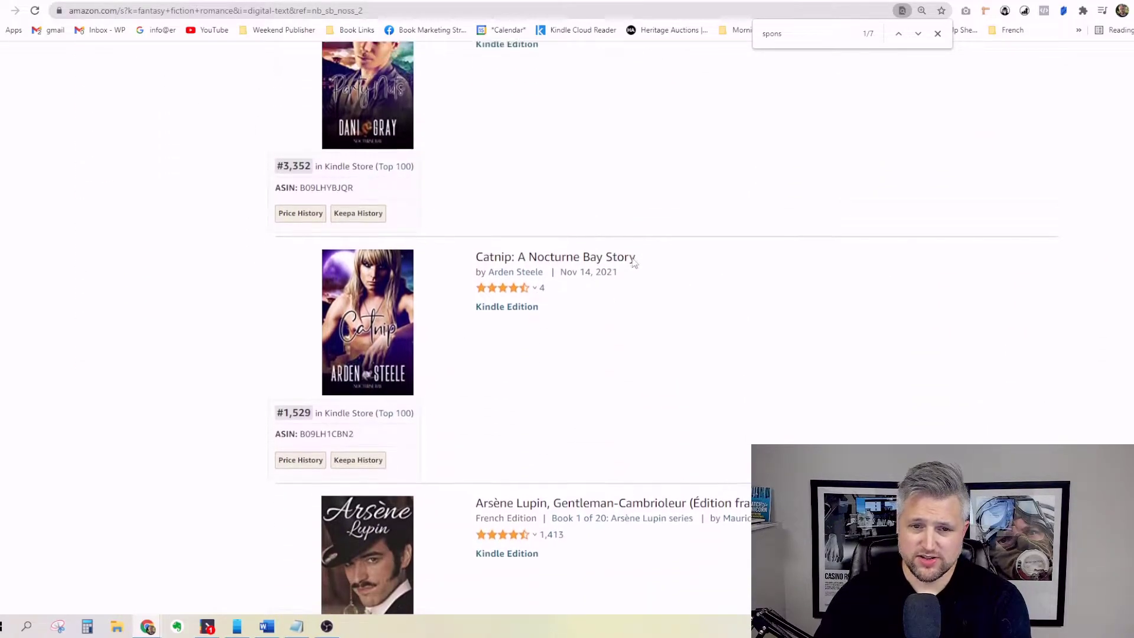
scroll(603, 322, down, 4)
scroll(586, 332, down, 10)
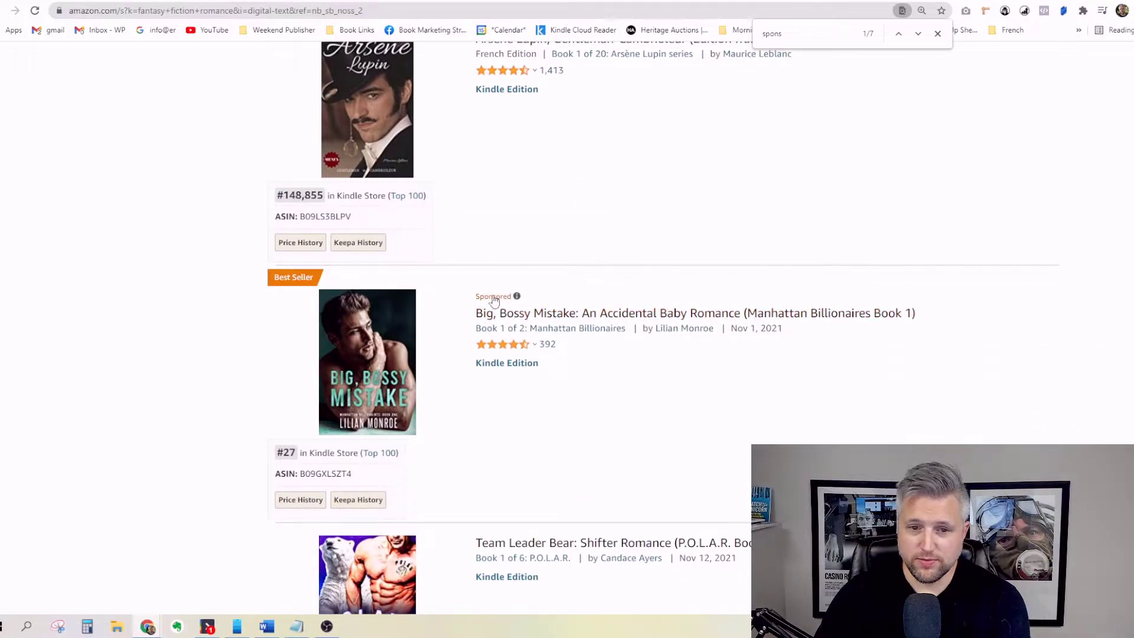
scroll(591, 336, down, 14)
scroll(667, 341, down, 7)
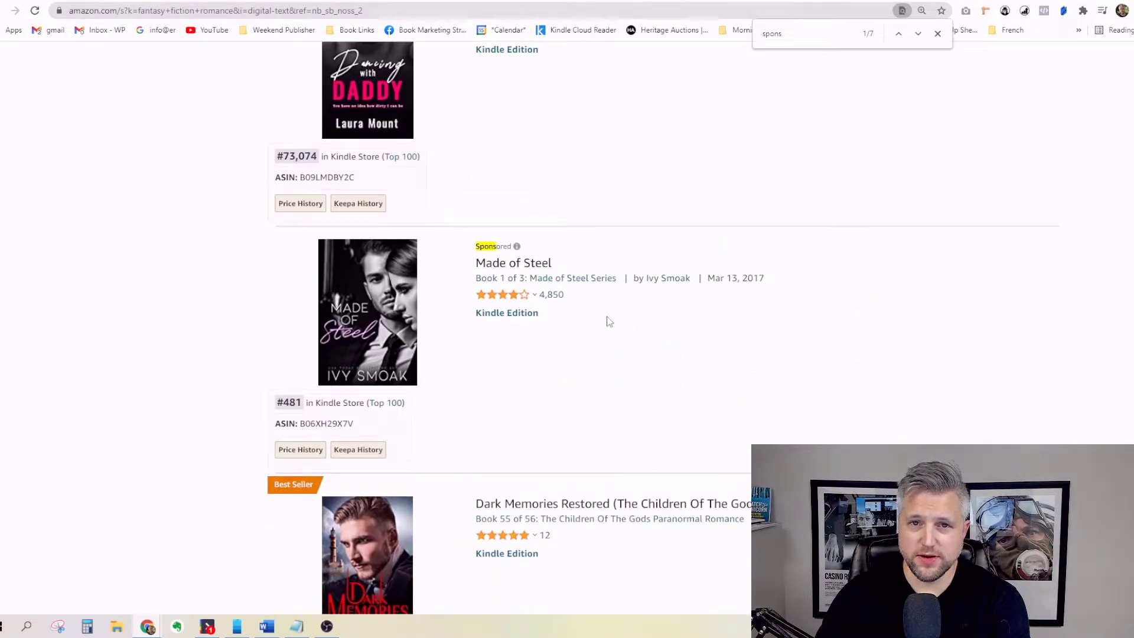
scroll(611, 321, down, 16)
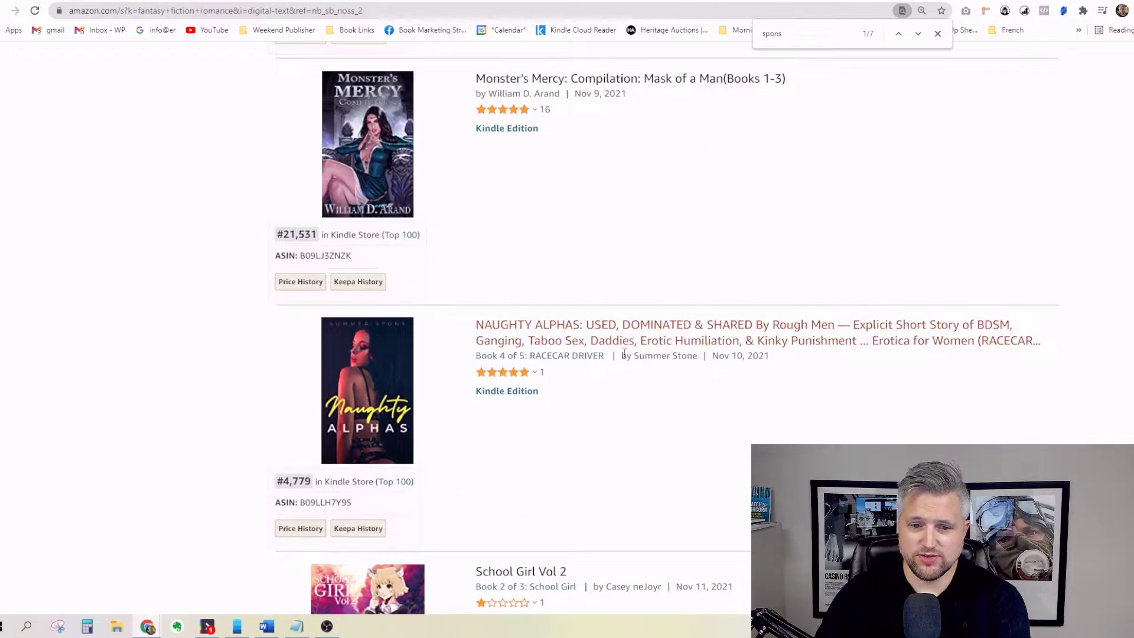
scroll(700, 365, down, 4)
scroll(617, 336, down, 20)
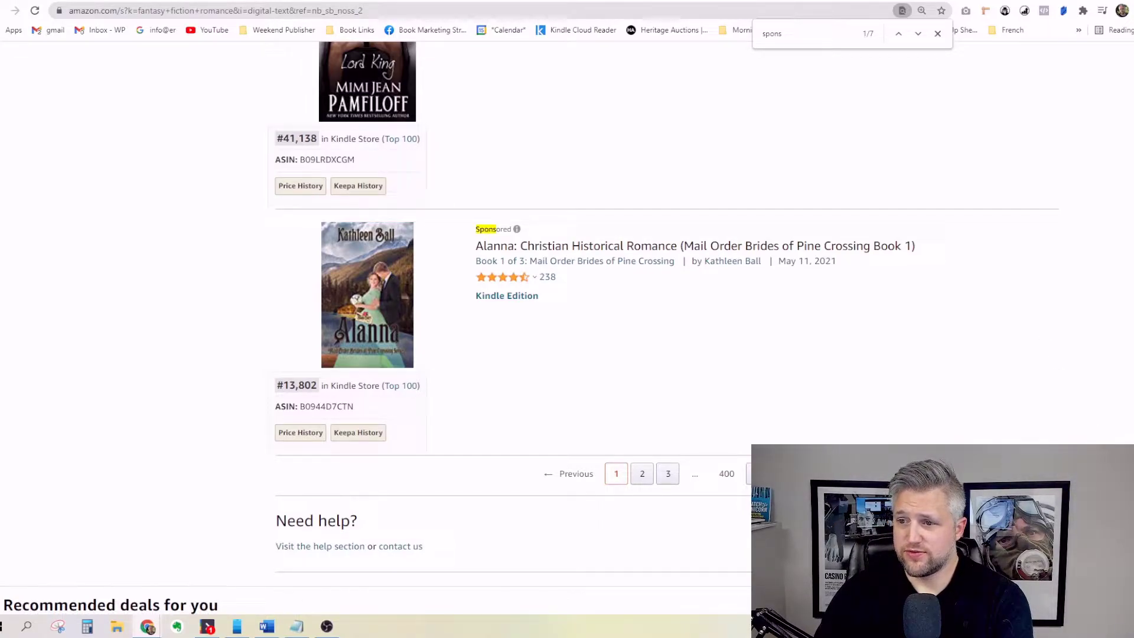
scroll(1109, 278, up, 20)
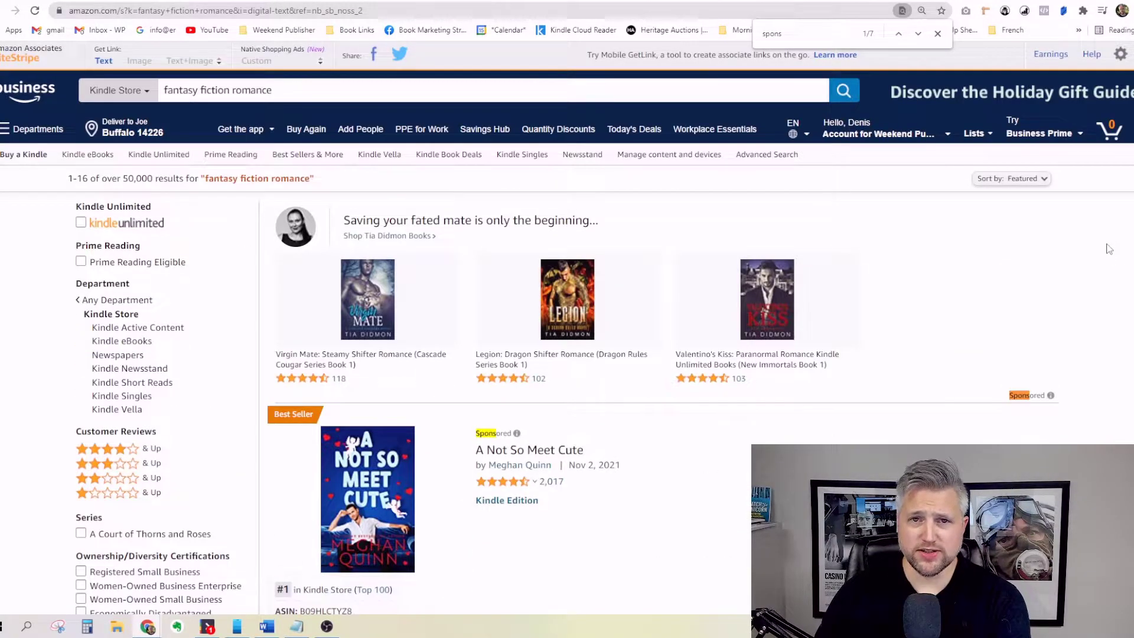
- Review the sponsored placements from the first listings to the last one and check how many result pages the search has
scroll(1109, 248, down, 3)
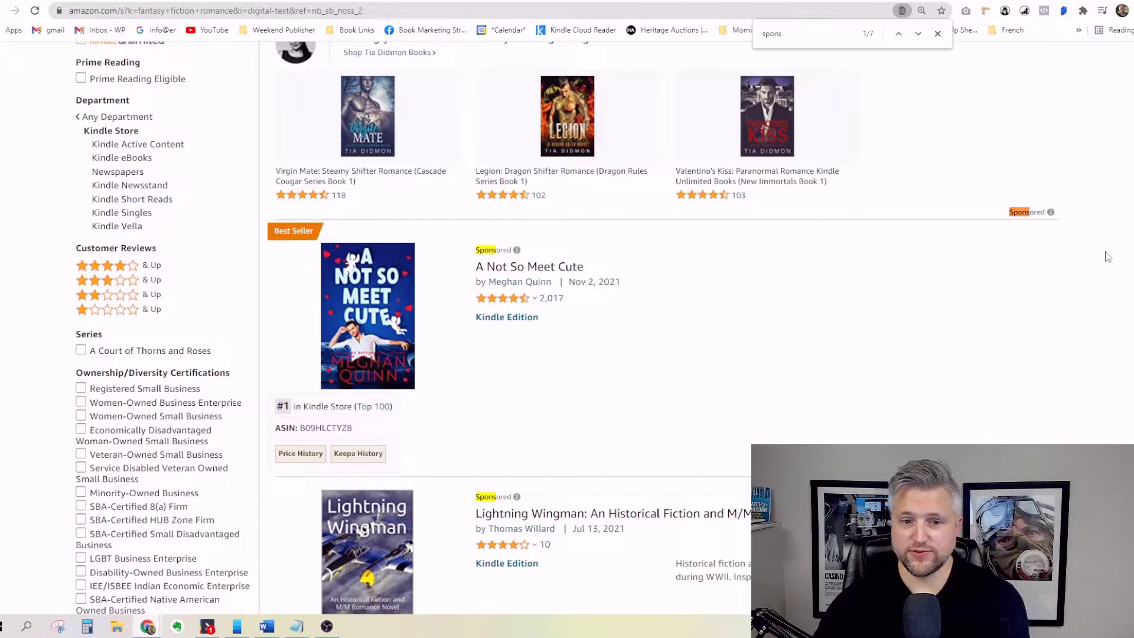
scroll(1093, 247, up, 3)
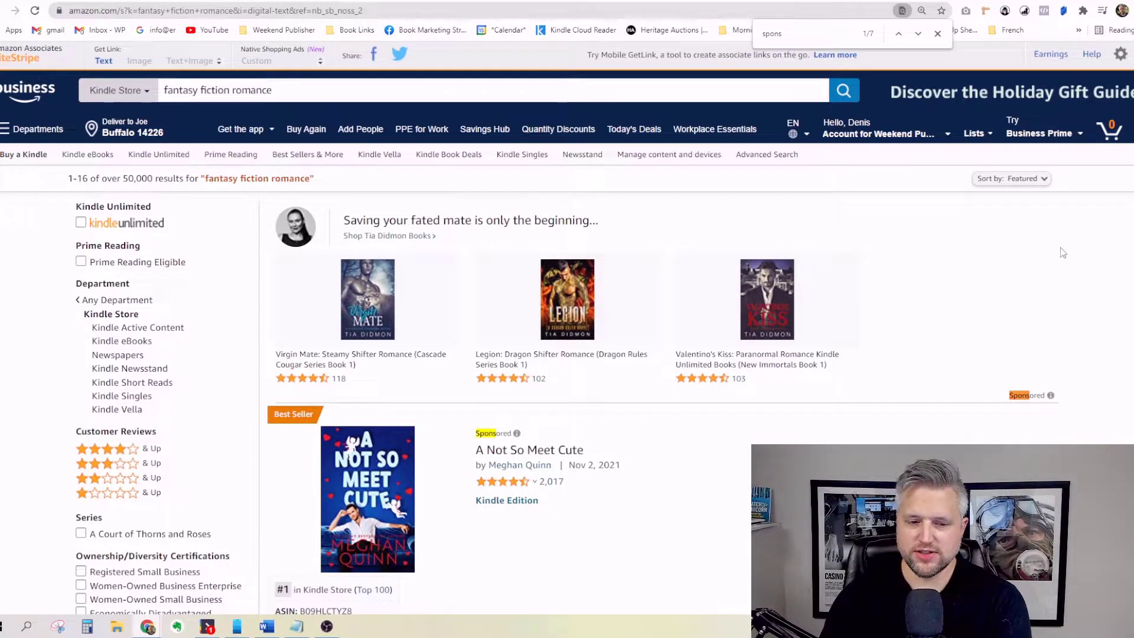
scroll(1084, 260, down, 4)
scroll(1088, 263, up, 4)
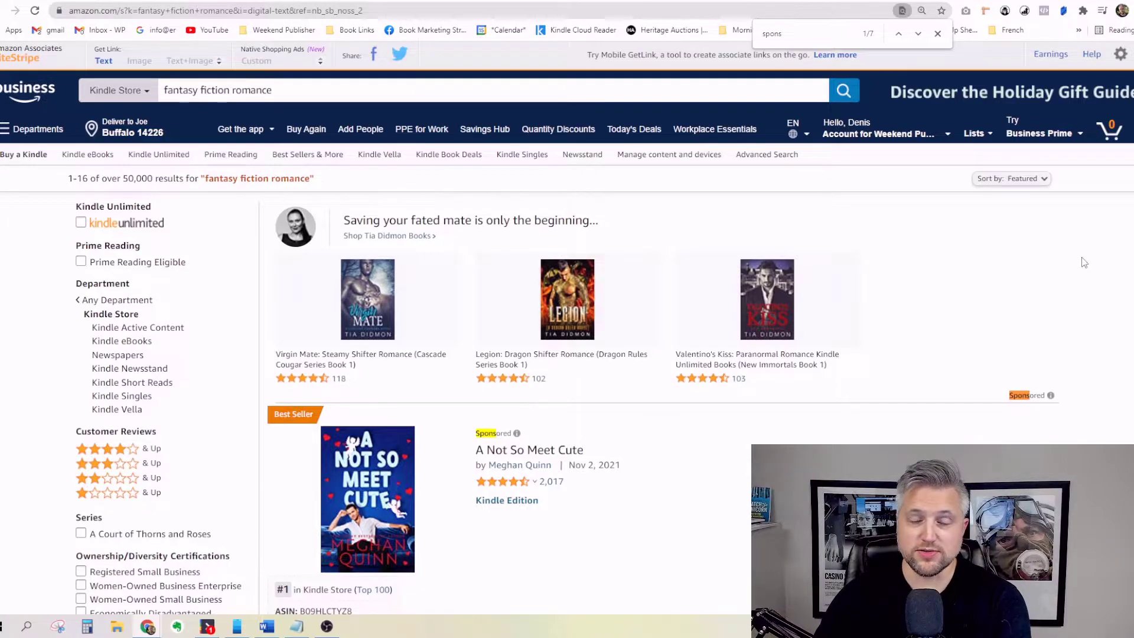
scroll(1085, 262, down, 4)
mouse_move(414, 230)
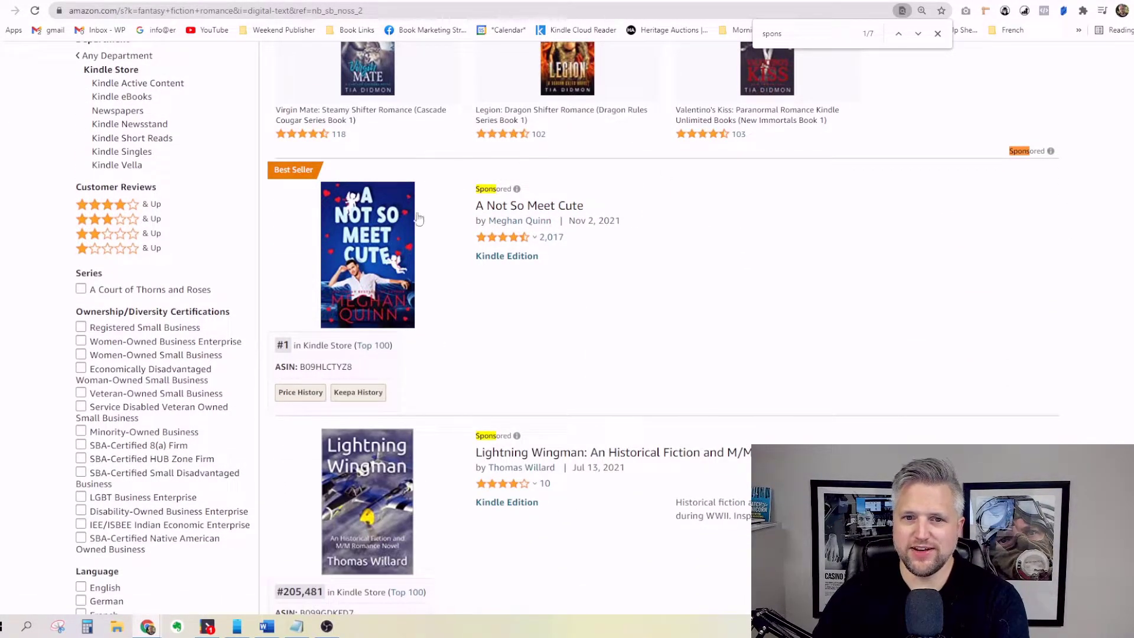
scroll(600, 303, down, 6)
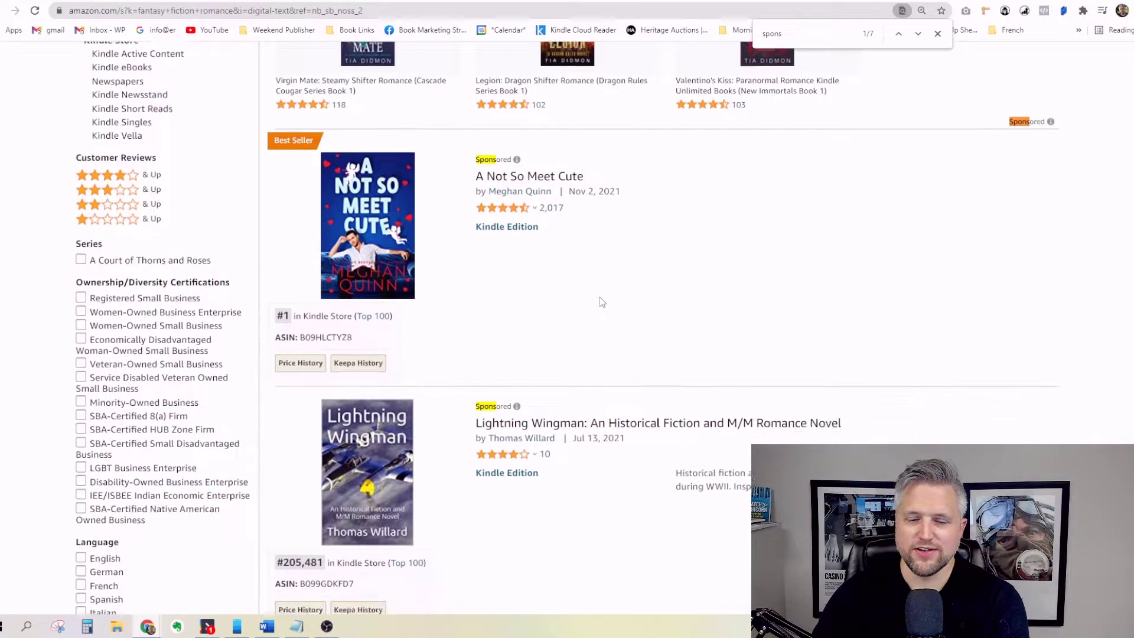
scroll(678, 377, down, 15)
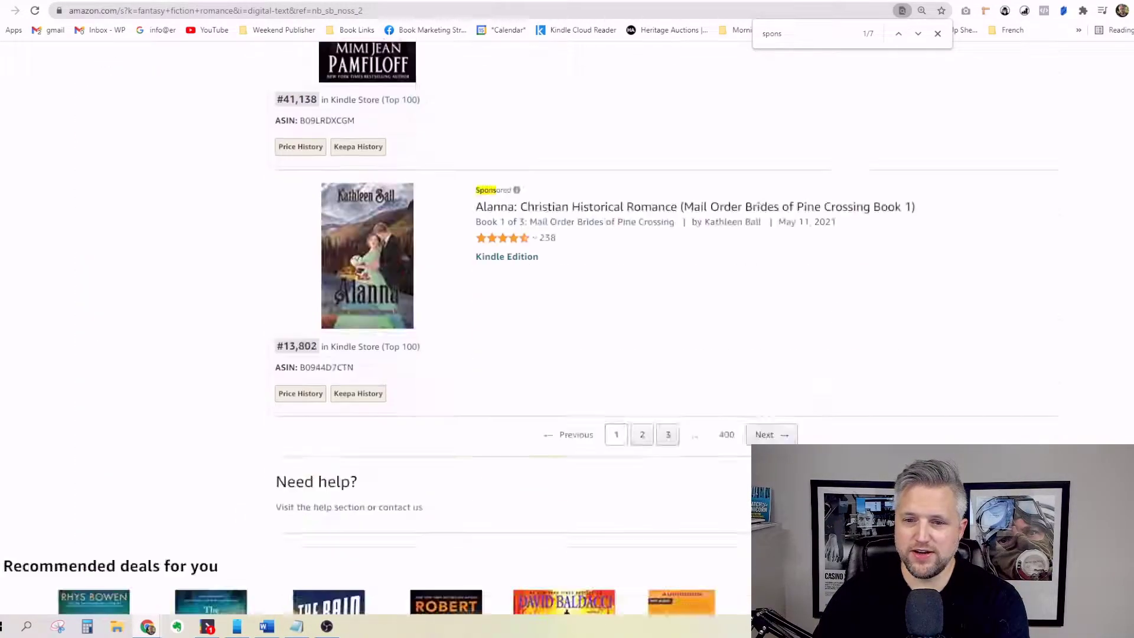
scroll(678, 377, up, 4)
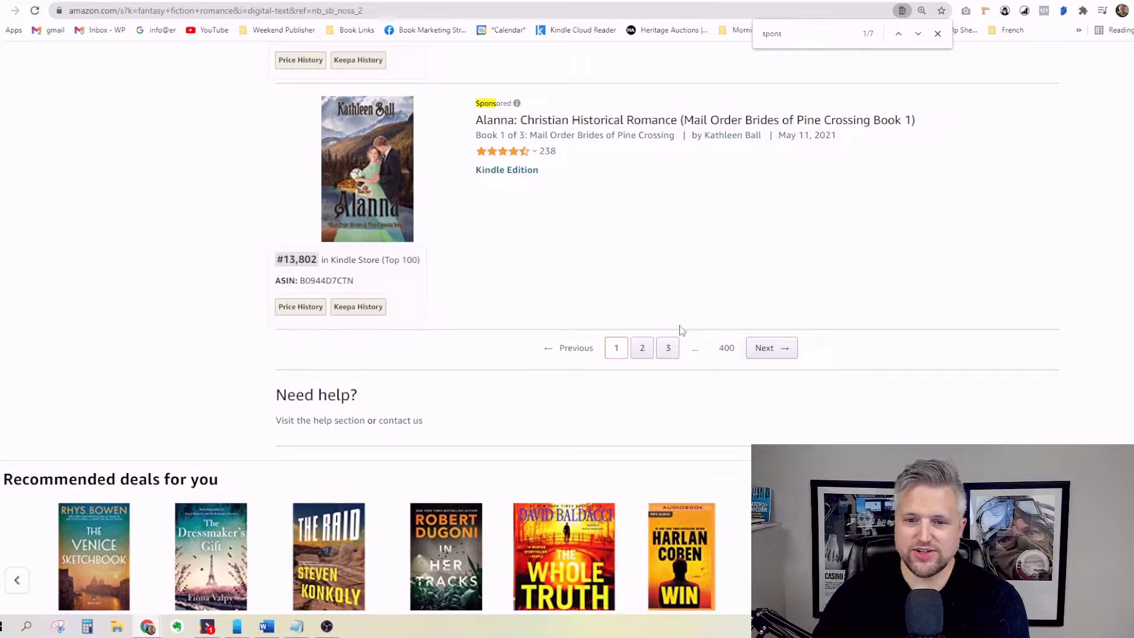
drag(727, 347, 734, 346)
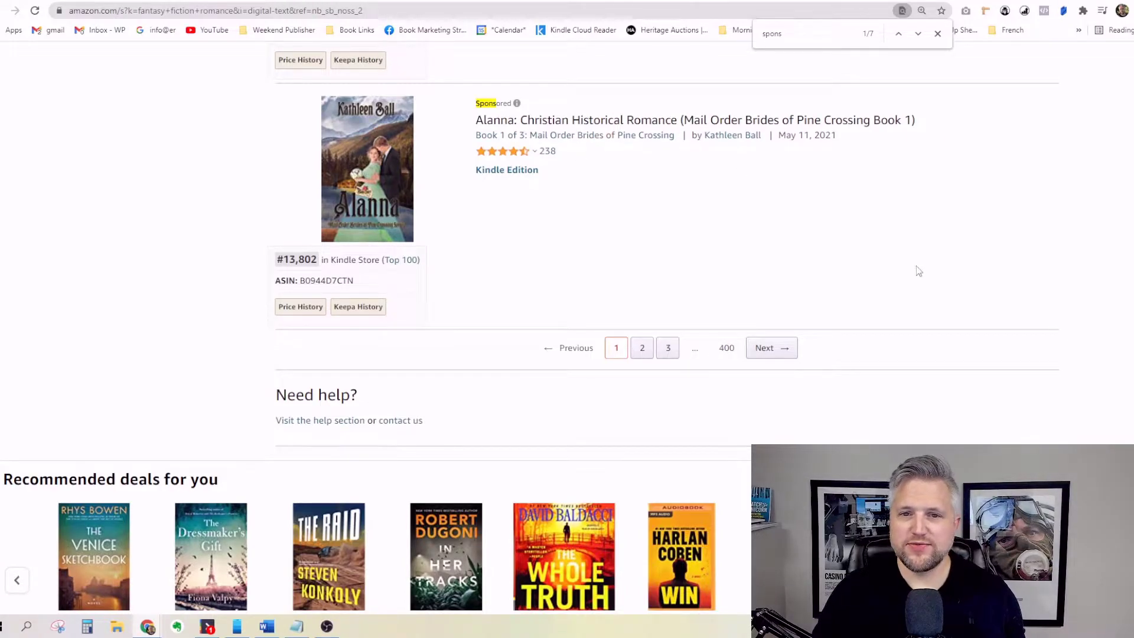
scroll(931, 302, up, 2)
scroll(1124, 118, up, 15)
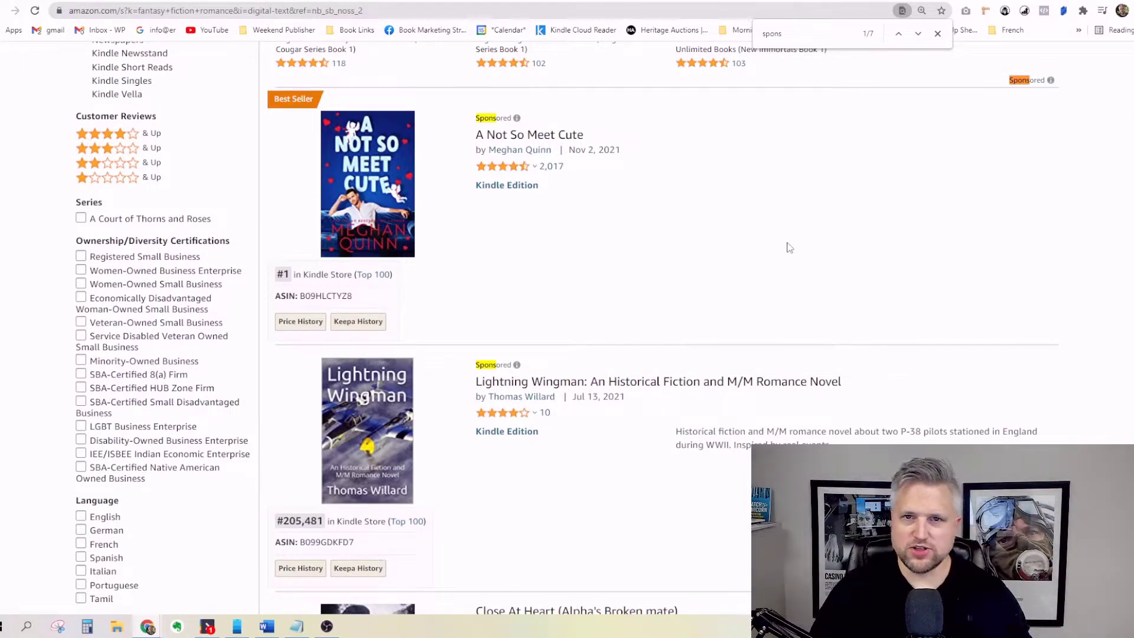
- Examine the custom ad text beside the sponsored Lightning Wingman listing
scroll(732, 260, down, 2)
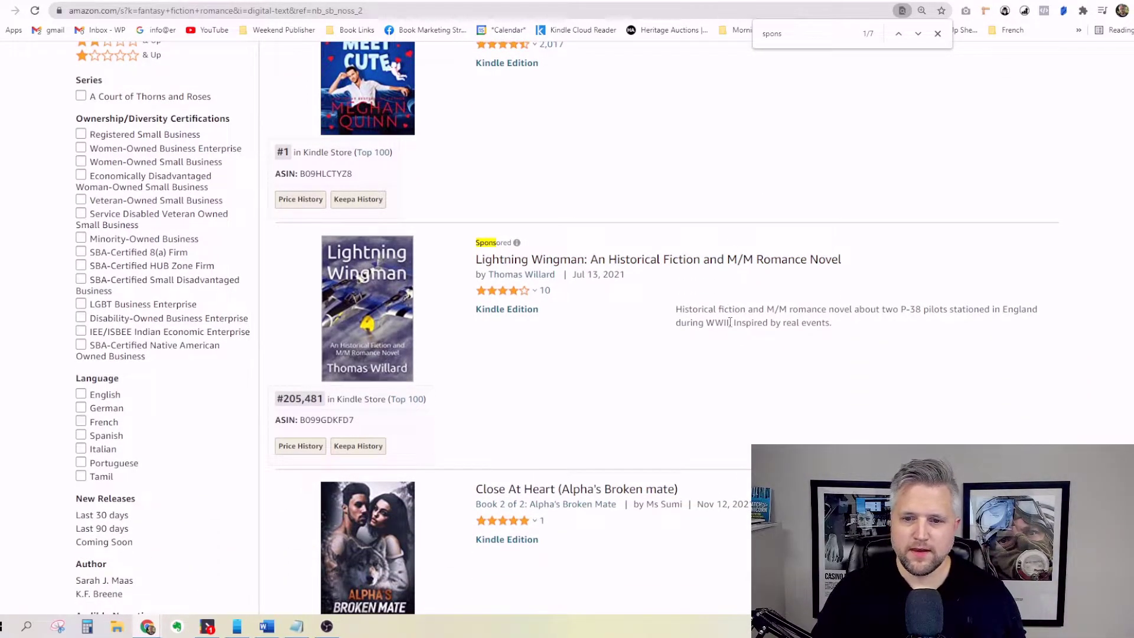
scroll(697, 272, up, 1)
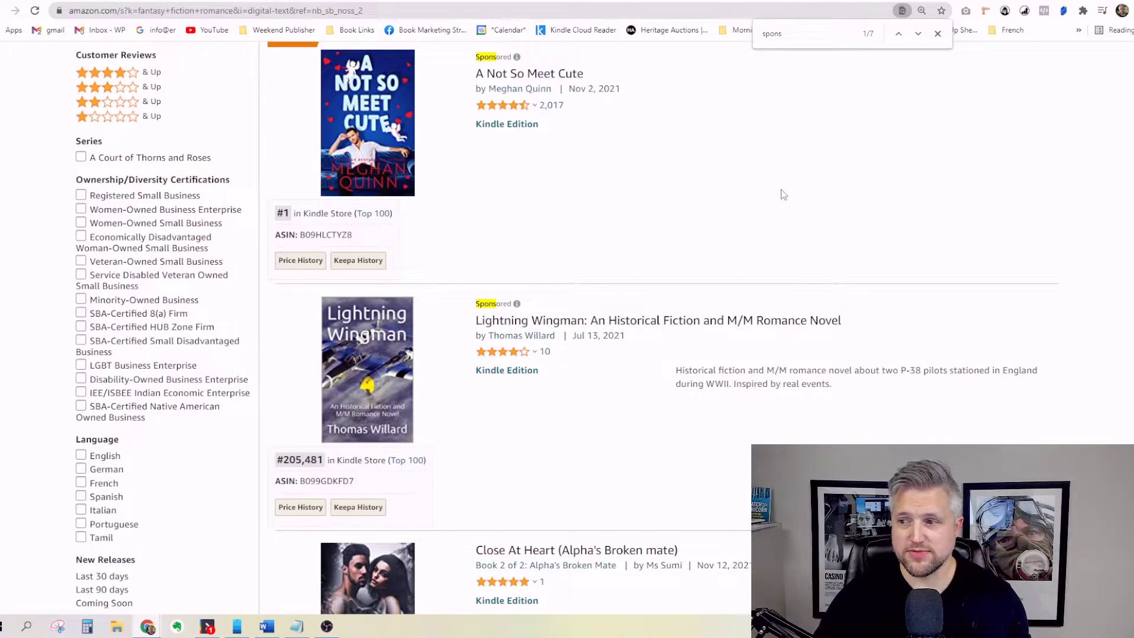
scroll(712, 174, down, 1)
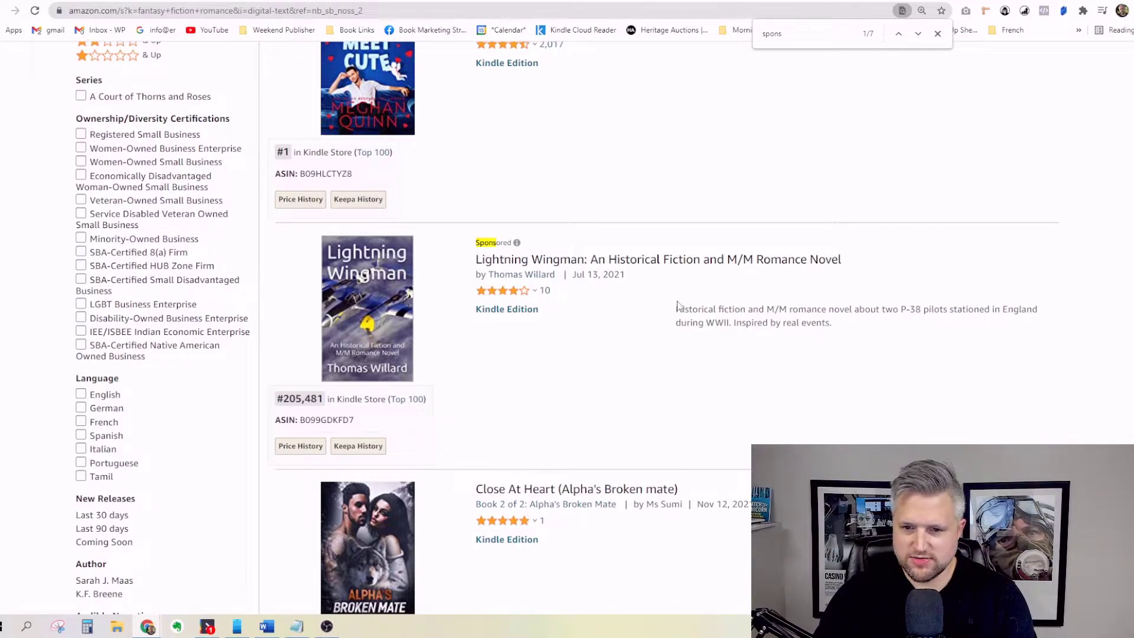
mouse_move(677, 305)
mouse_down()
mouse_move(855, 327)
mouse_move(675, 311)
mouse_up()
click(884, 330)
click(675, 315)
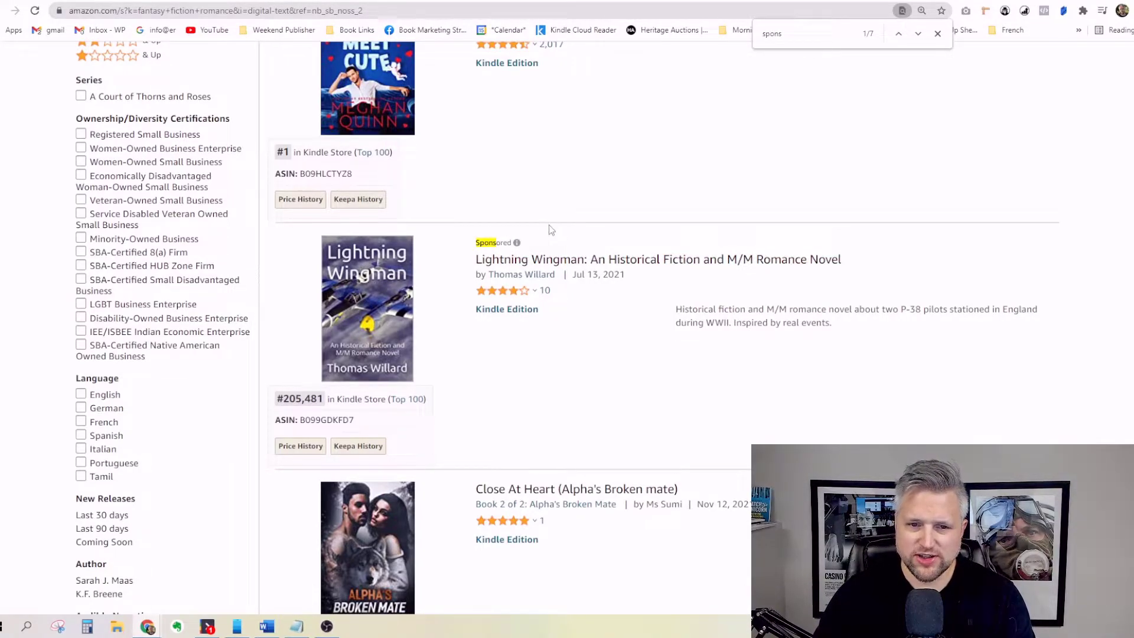
- Compare the searched phrase "fantasy fiction romance" with the title and ad text of the Lightning Wingman listing
scroll(545, 231, up, 7)
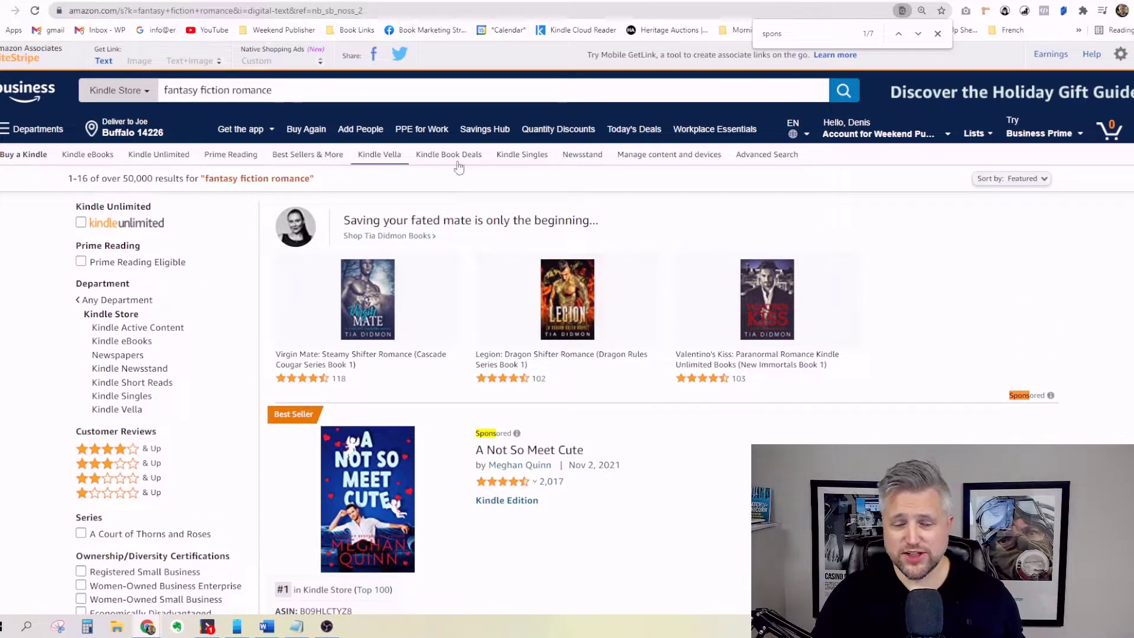
scroll(514, 187, down, 8)
mouse_move(388, 260)
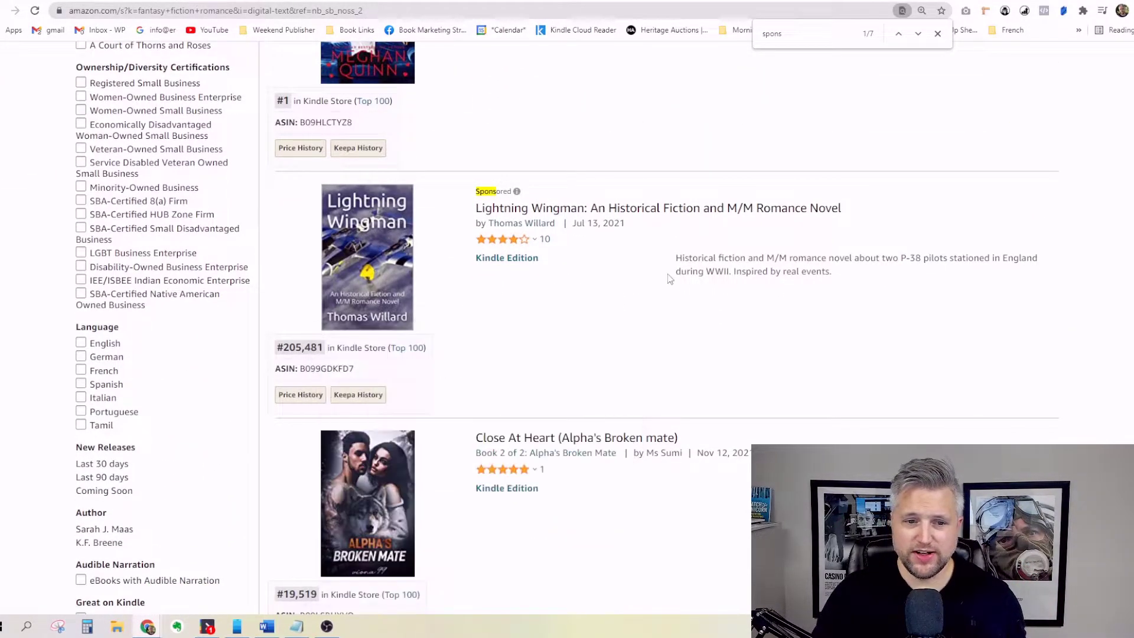
scroll(671, 274, up, 1)
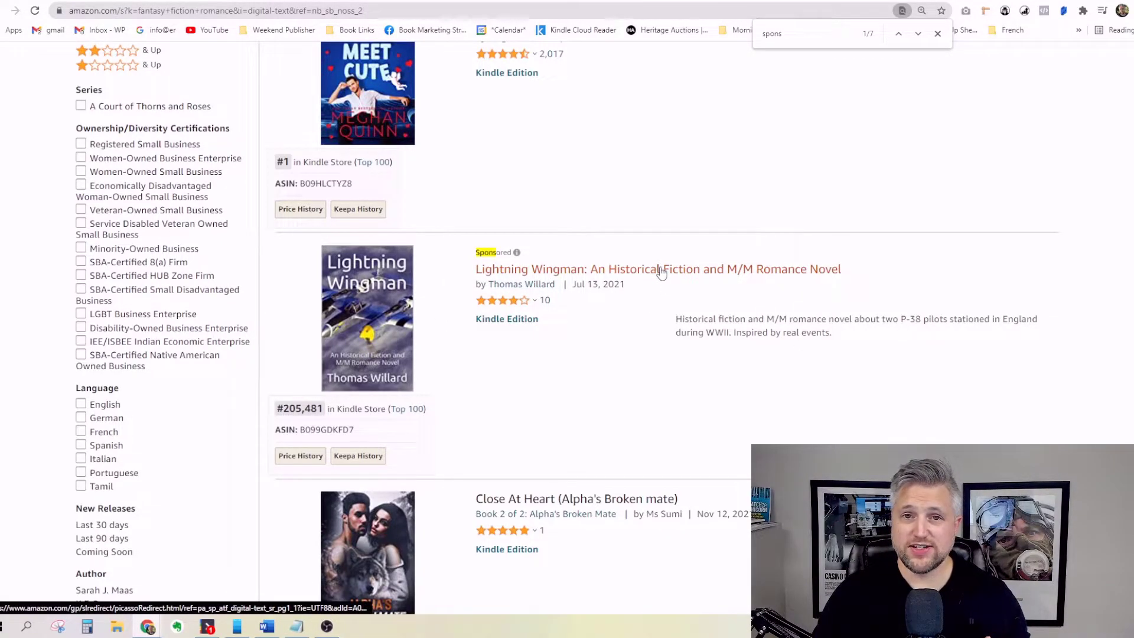
scroll(661, 272, up, 7)
click(262, 92)
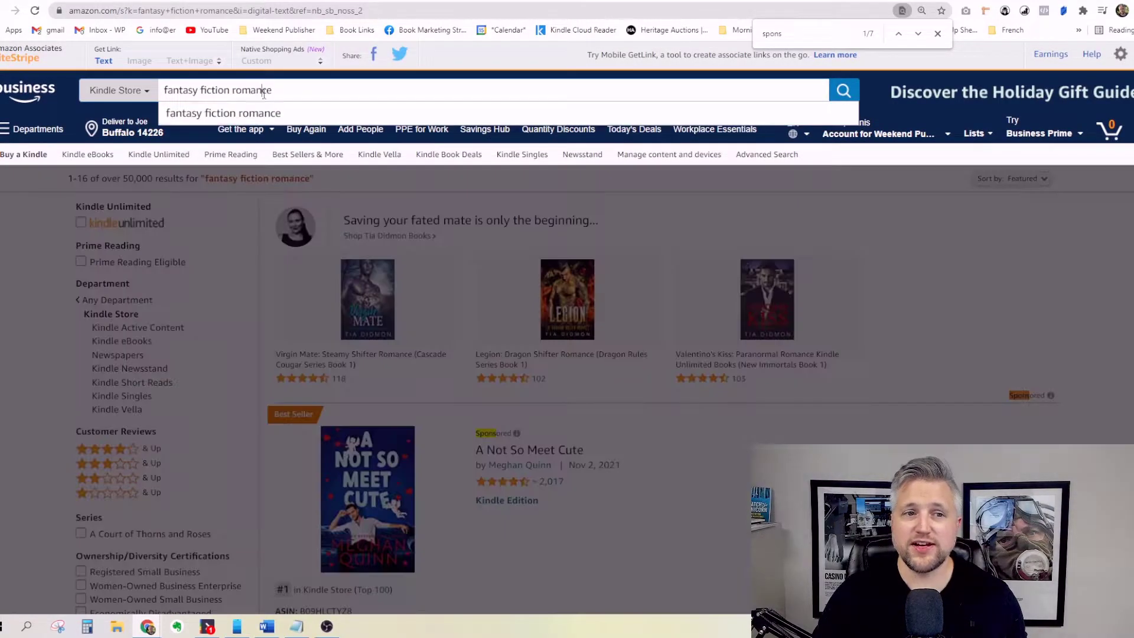
- Reread the Lightning Wingman ad text, focusing on the "Inspired by real events" wording, and return to the first sponsored listings
scroll(665, 300, down, 8)
click(777, 268)
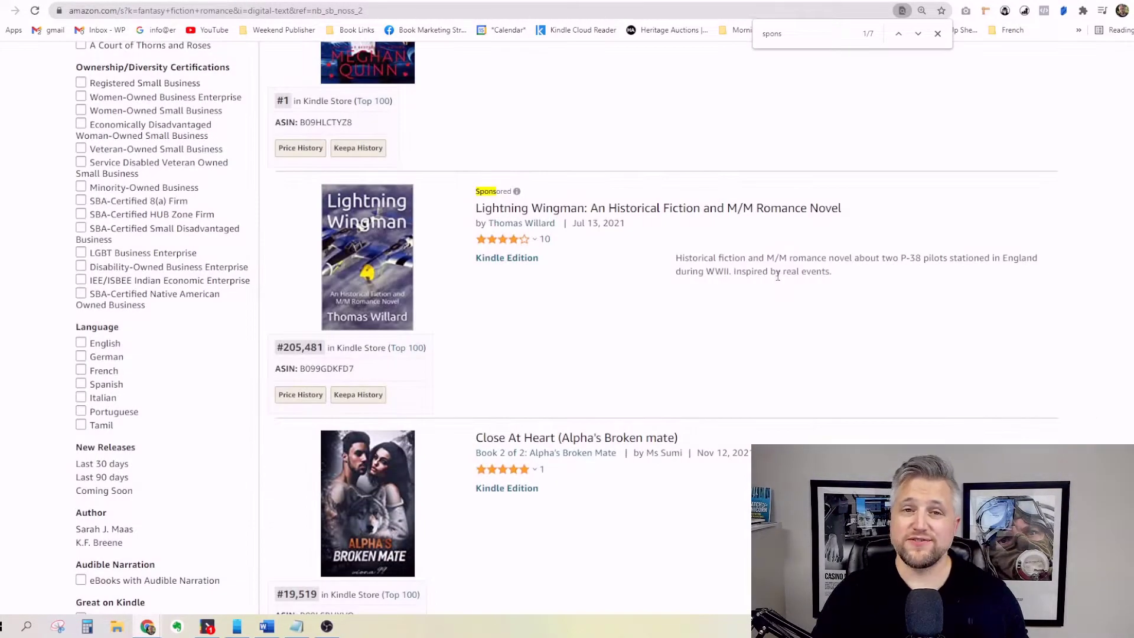
drag(779, 260, 757, 271)
click(758, 272)
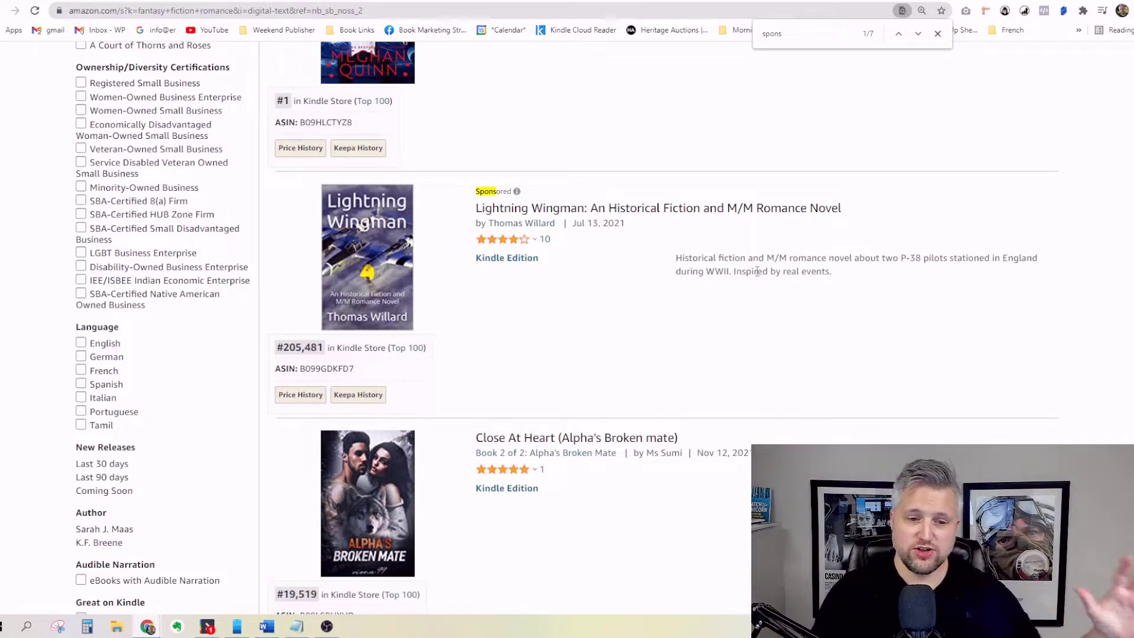
drag(735, 271, 762, 270)
click(762, 270)
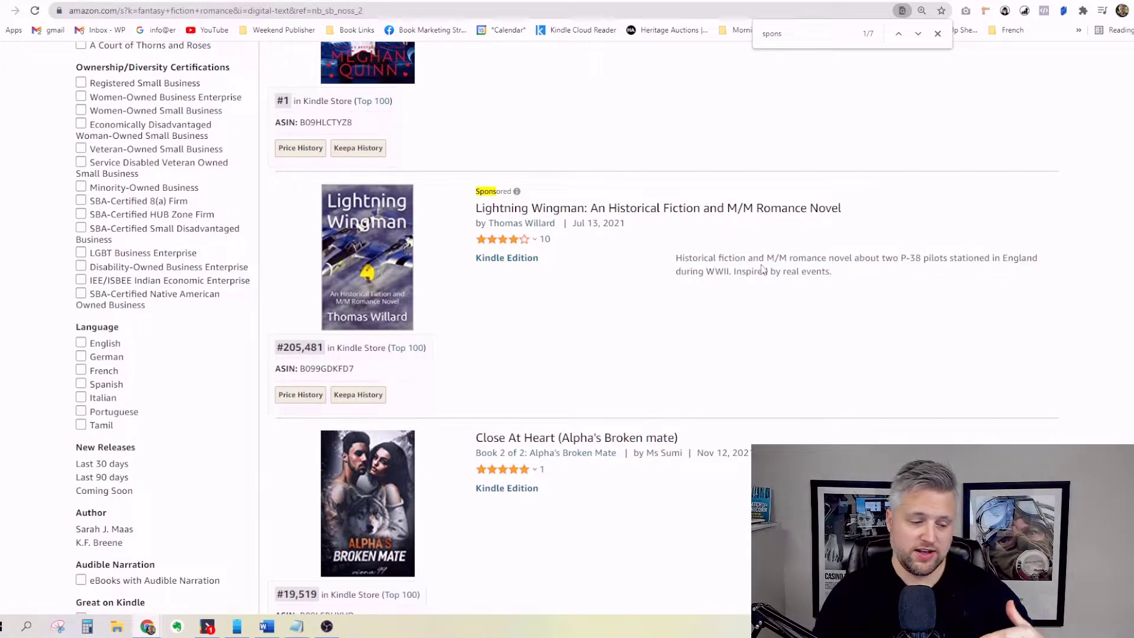
scroll(762, 272, up, 8)
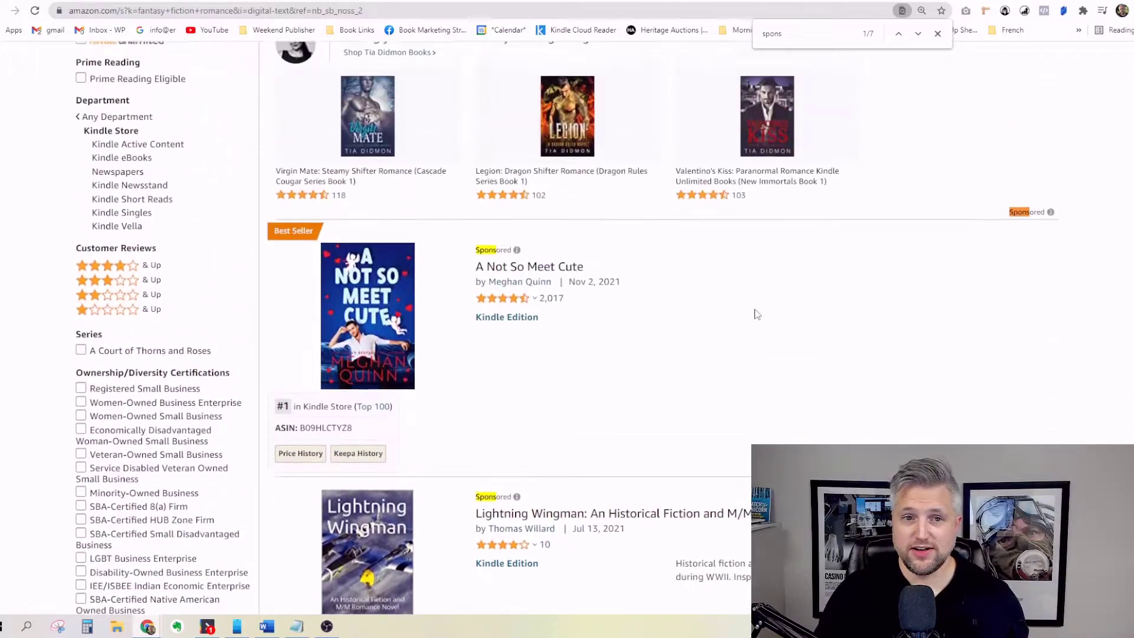
- Point out the searched fantasy fiction wording again and return to the Lightning Wingman listing's title and ad text
drag(177, 95, 238, 96)
click(253, 98)
scroll(699, 244, down, 6)
click(698, 249)
scroll(698, 253, down, 2)
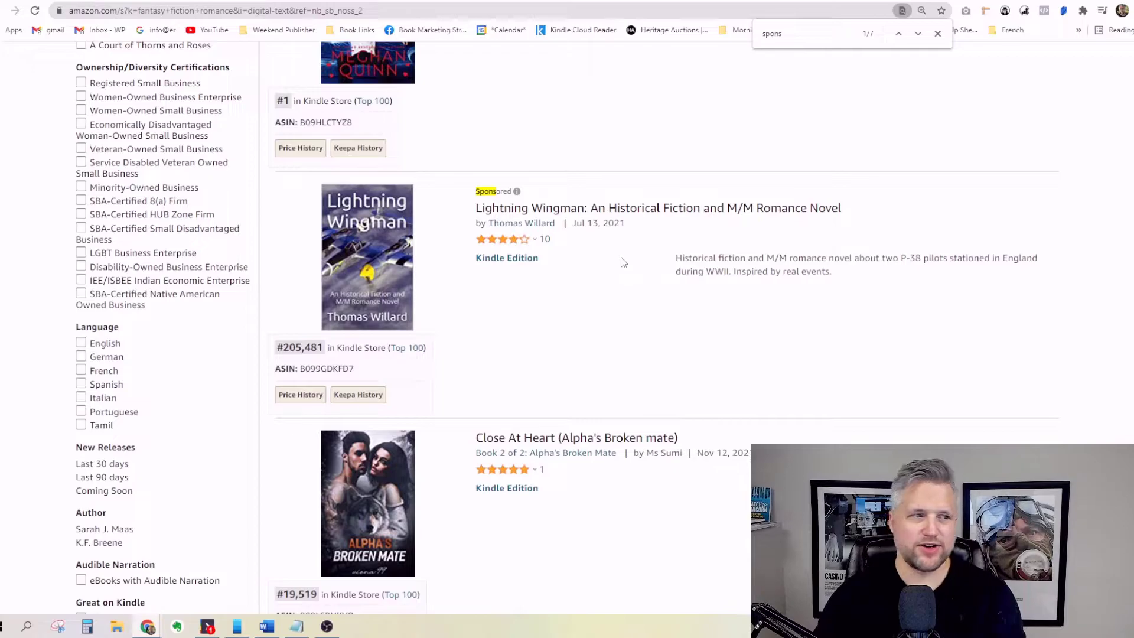
- On the Web whiteboard diagram, circle Keyword and Product/Category in red pen and underline the word Product
key(ctrl+Tab)
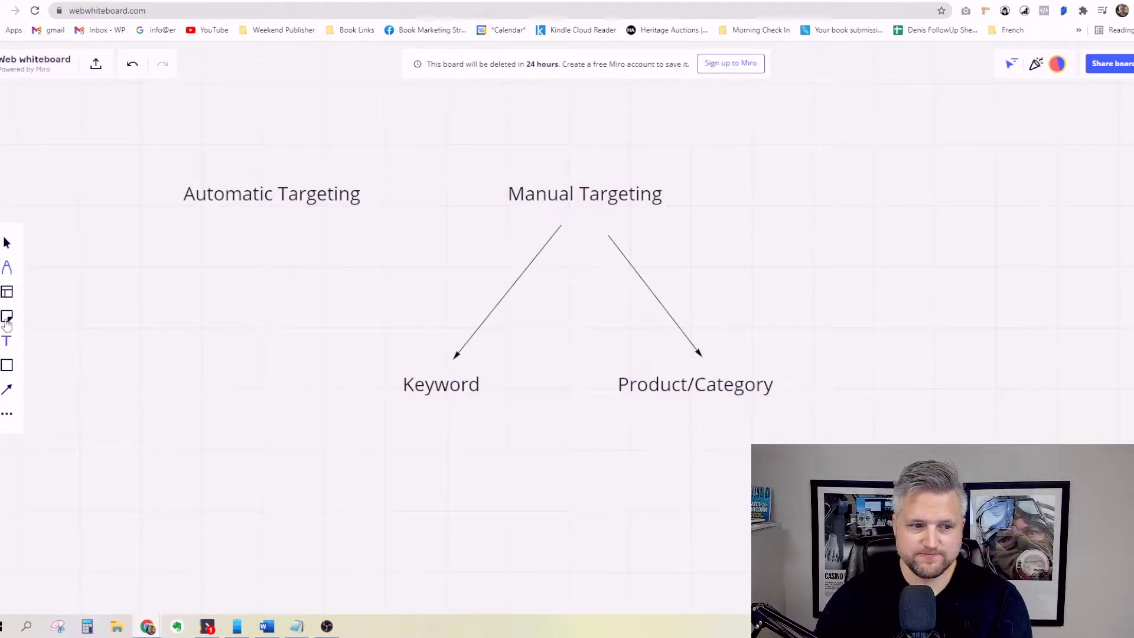
click(8, 267)
mouse_move(439, 358)
mouse_down()
mouse_move(517, 358)
mouse_move(408, 349)
mouse_up()
mouse_move(713, 354)
mouse_down()
mouse_move(854, 401)
mouse_move(689, 343)
mouse_up()
drag(620, 402, 696, 390)
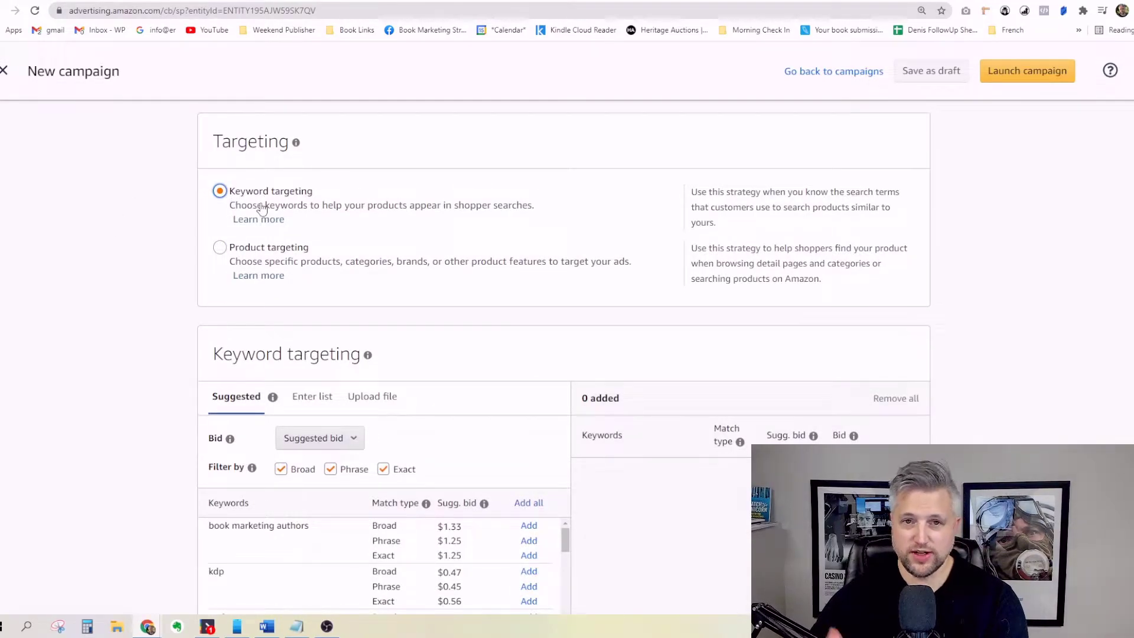
- Switch the new Amazon Ads campaign to Product targeting
click(220, 248)
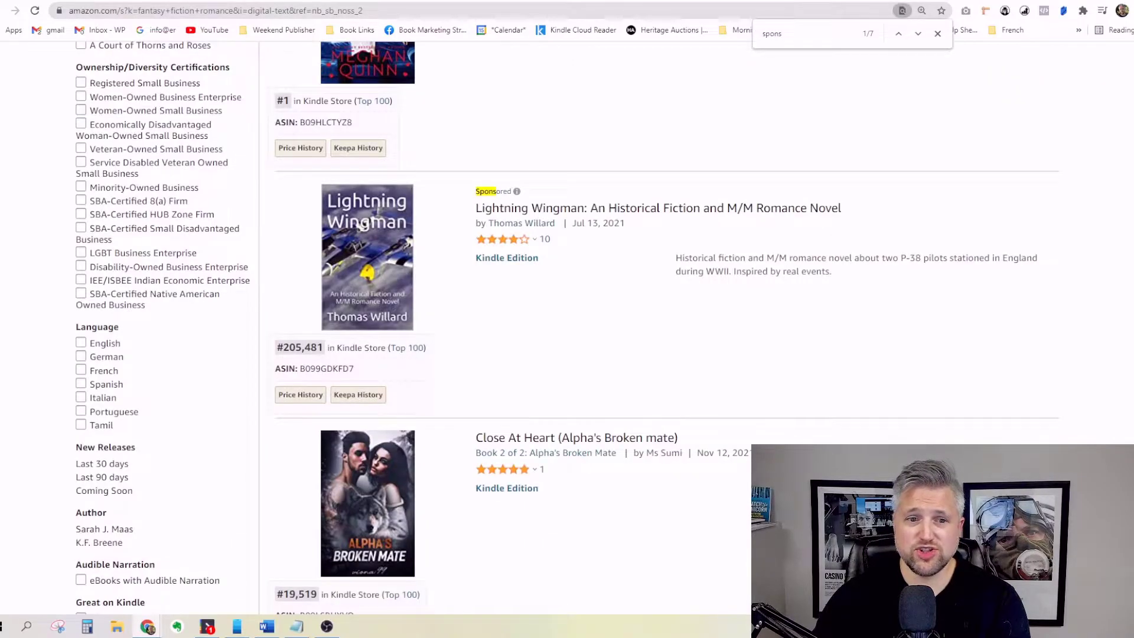
- Open the product page of Close At Heart (Alpha's Broken mate) from the Kindle Store search results
scroll(568, 239, down, 5)
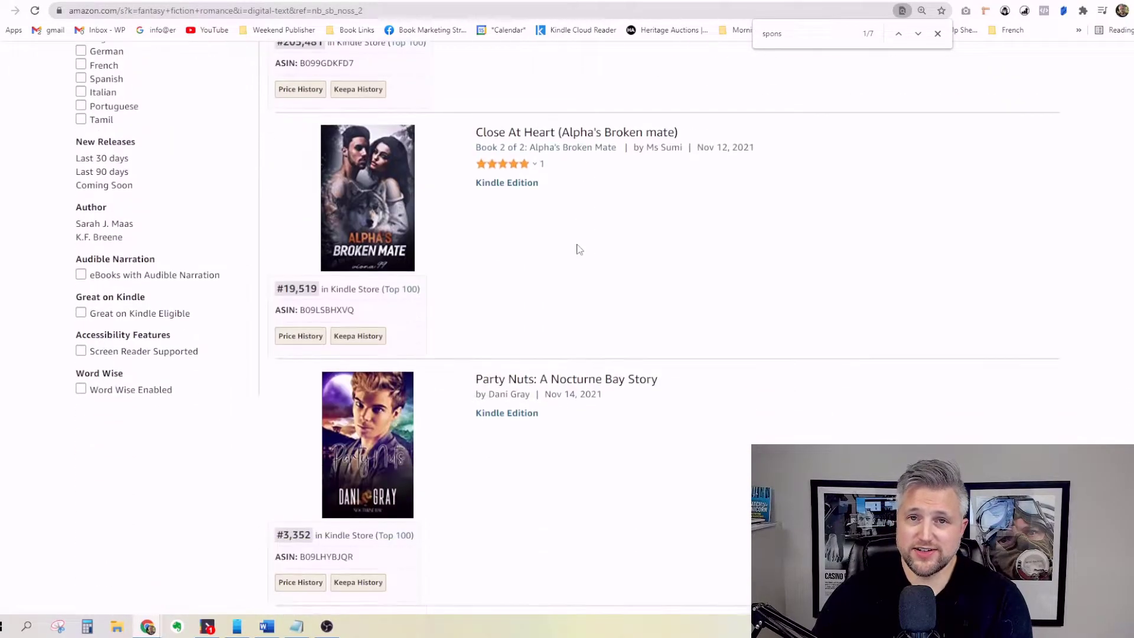
click(587, 132)
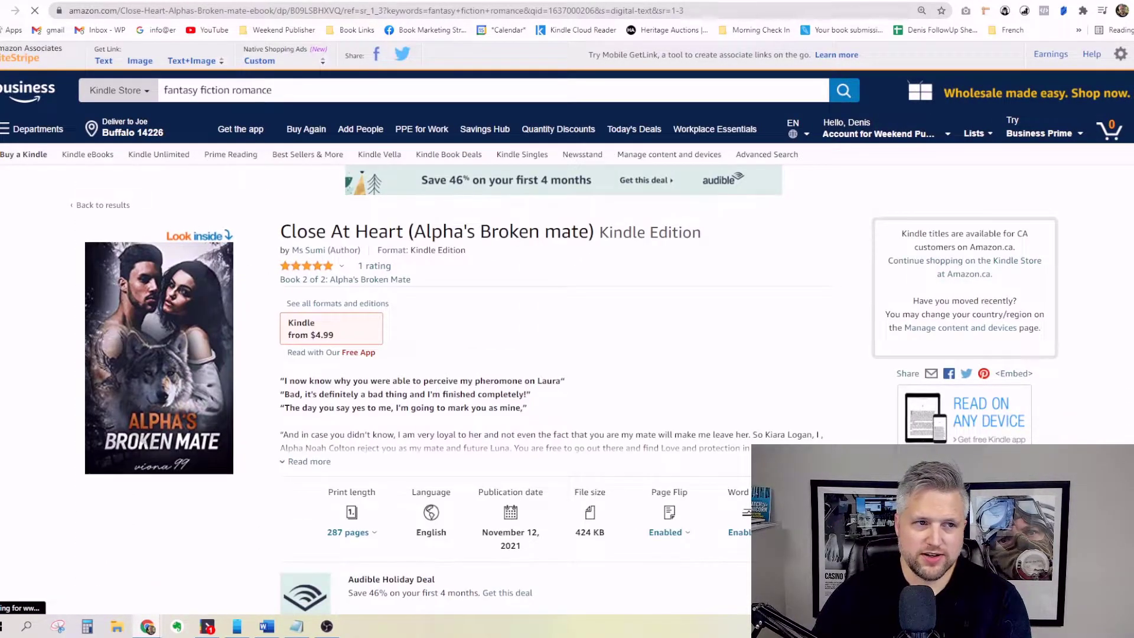
key(alt+Left)
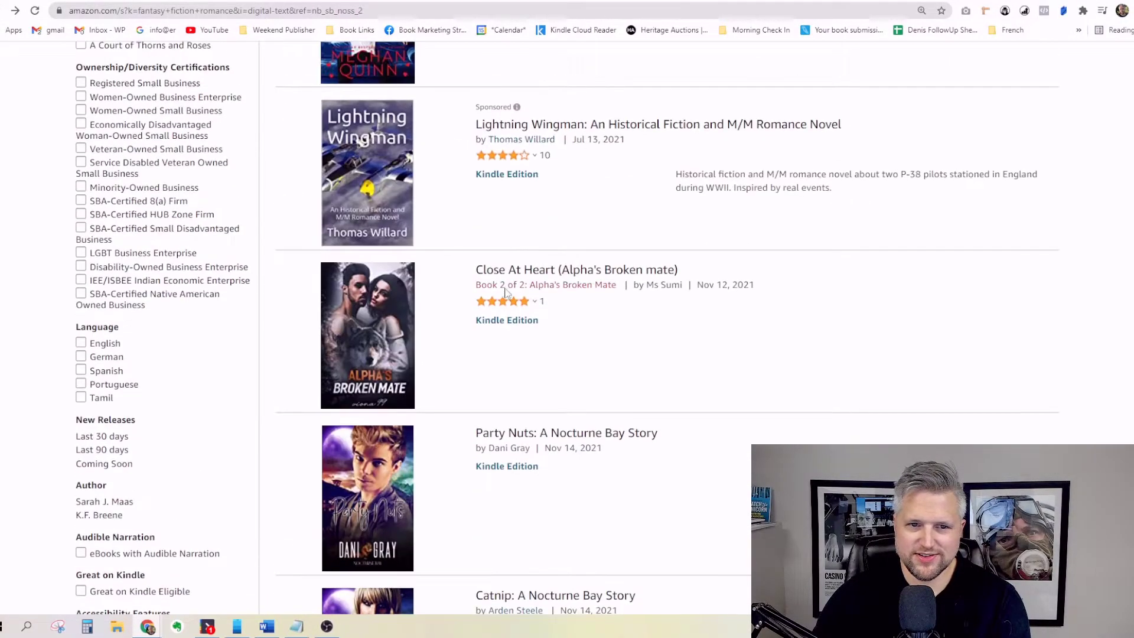
click(515, 195)
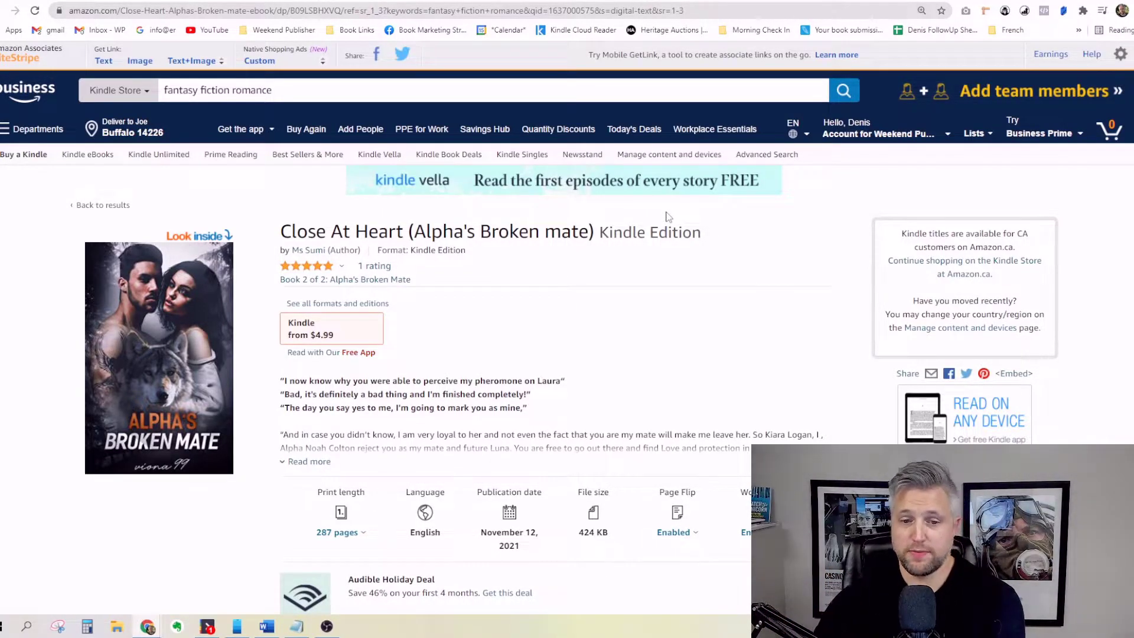
- Look over the Close At Heart product page down to its Books In This Series section
scroll(539, 296, down, 1)
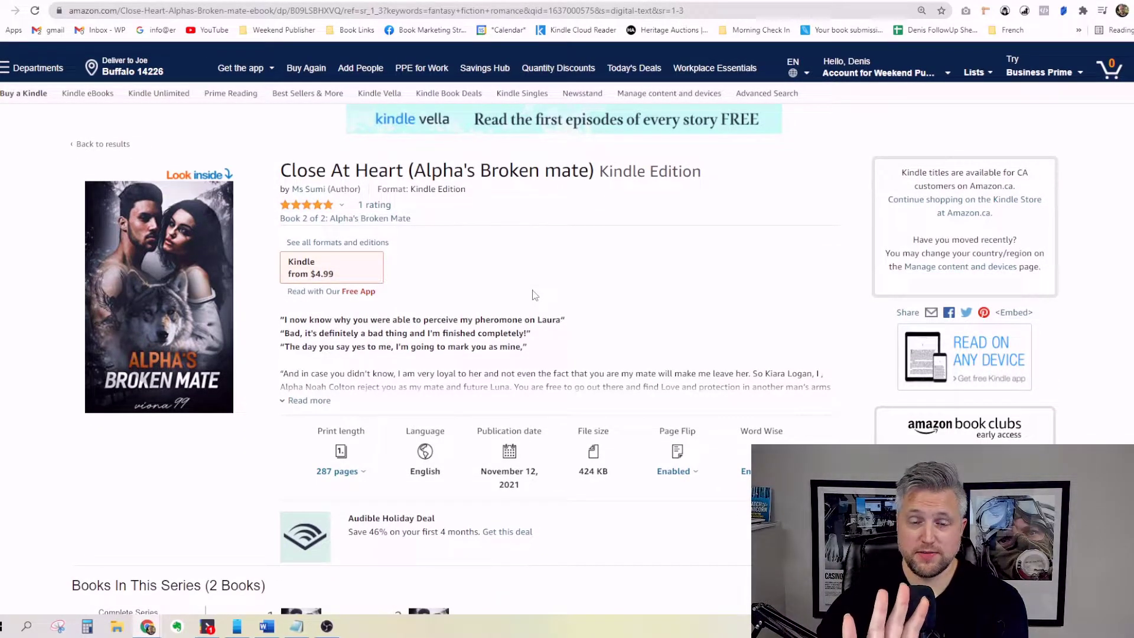
scroll(549, 284, down, 5)
scroll(565, 253, up, 5)
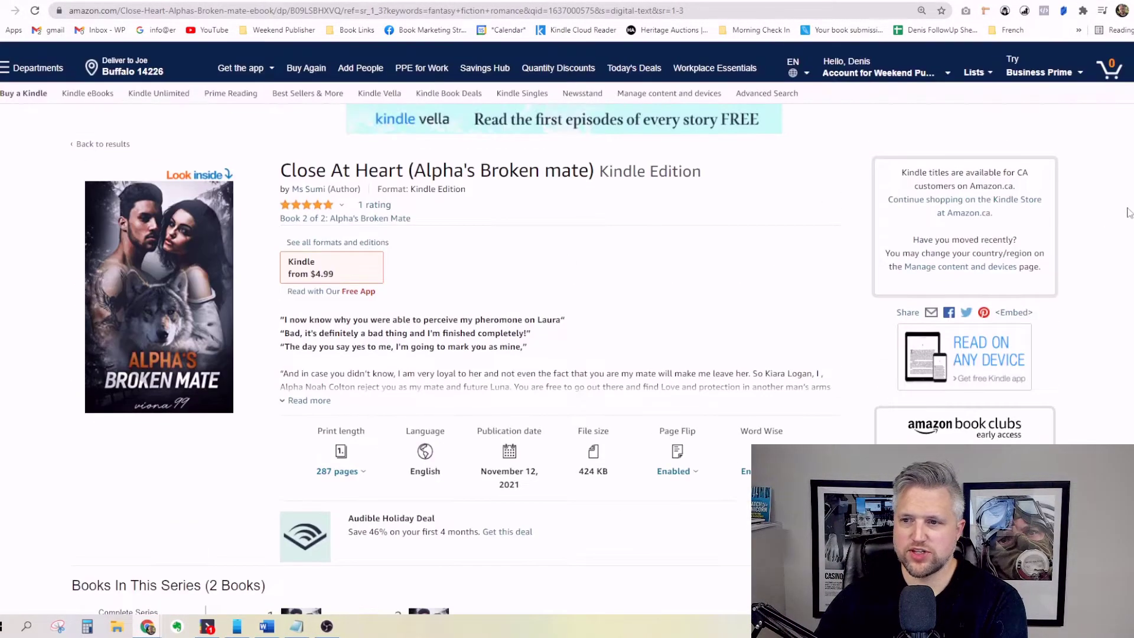
scroll(328, 217, down, 5)
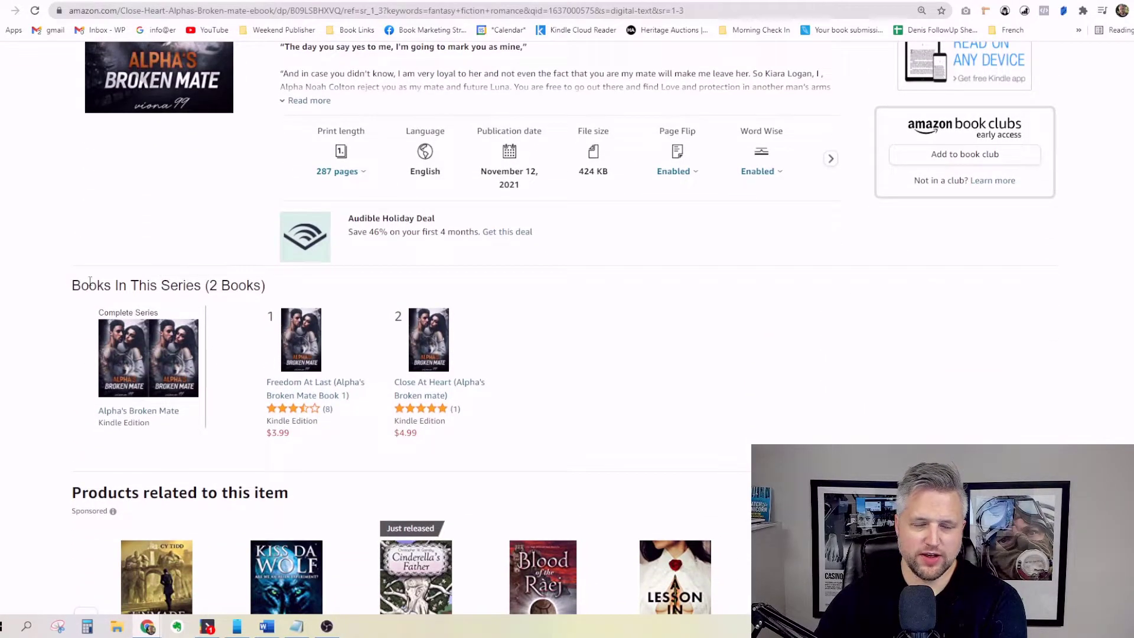
drag(67, 289, 273, 296)
click(271, 296)
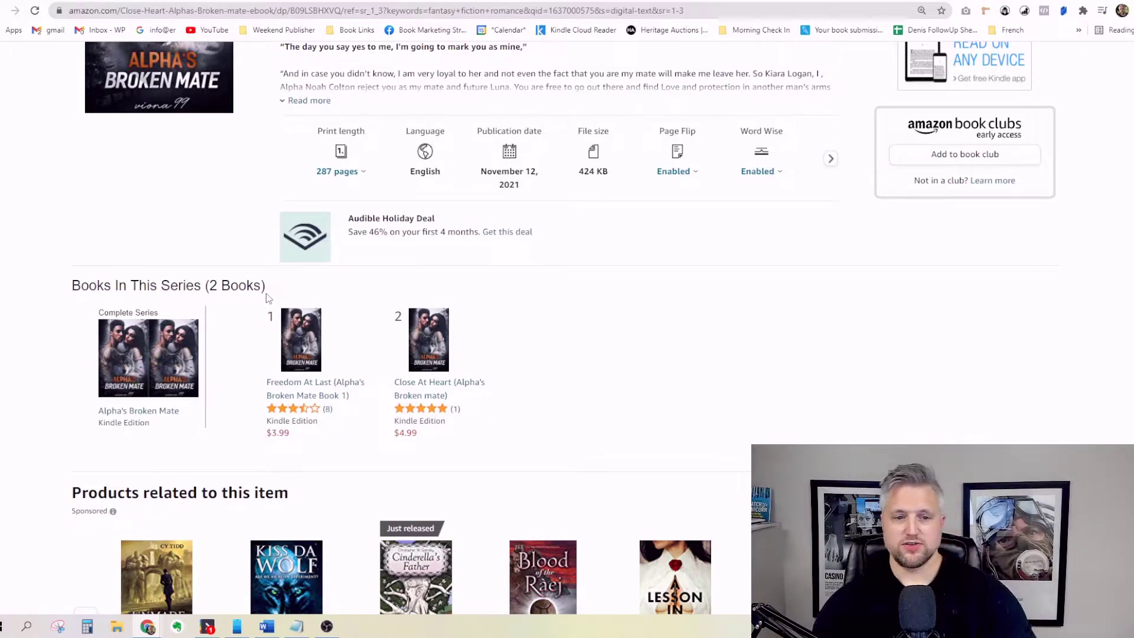
scroll(260, 277, up, 4)
scroll(260, 276, down, 8)
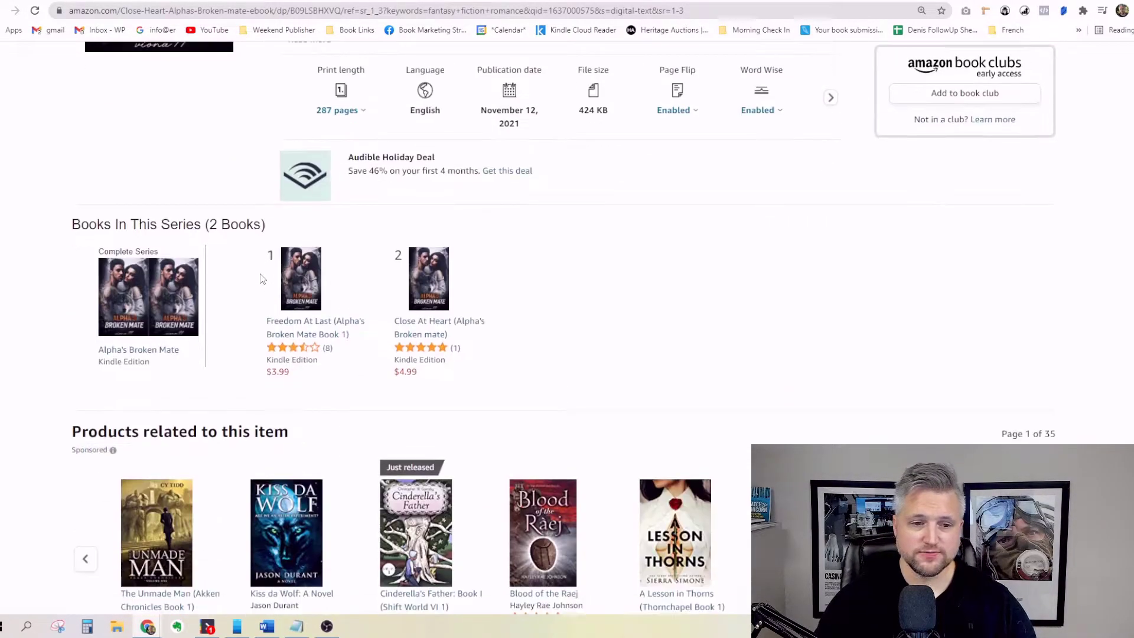
drag(69, 242, 295, 251)
click(331, 253)
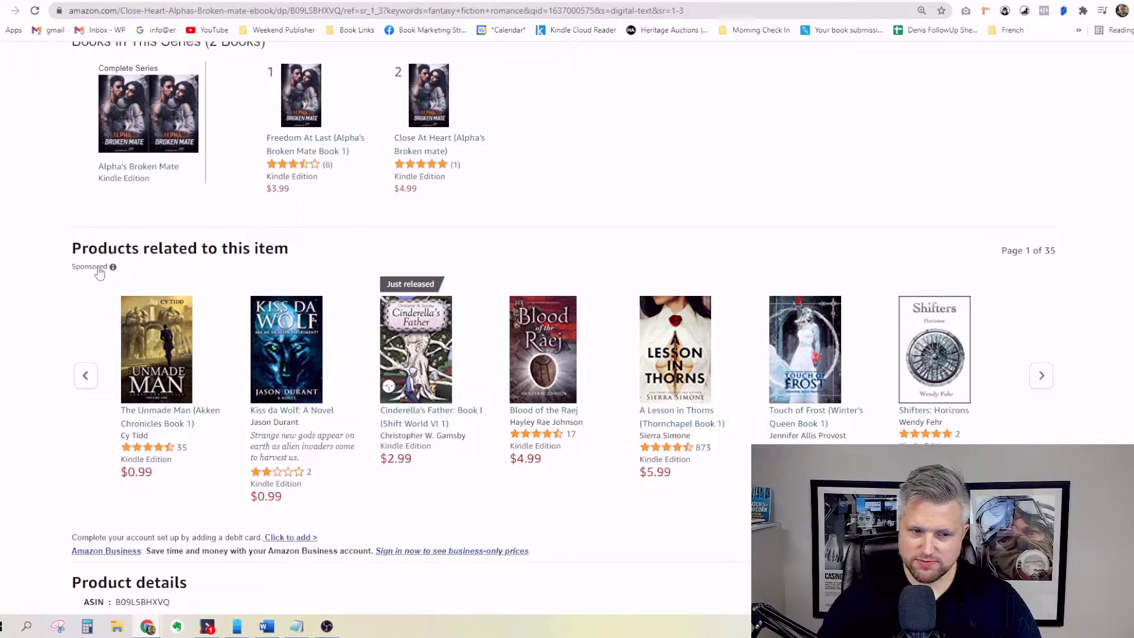
- Examine the sponsored "Products related to this item" carousel below the series books and check its page count
drag(71, 254, 306, 248)
click(308, 250)
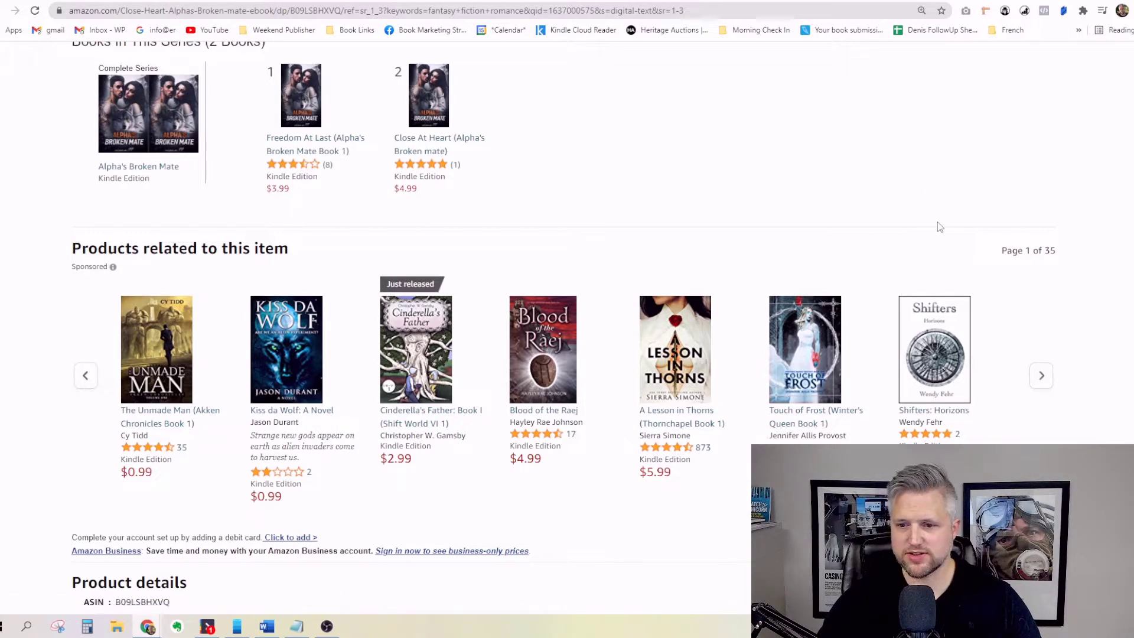
drag(997, 252, 1056, 251)
click(1056, 251)
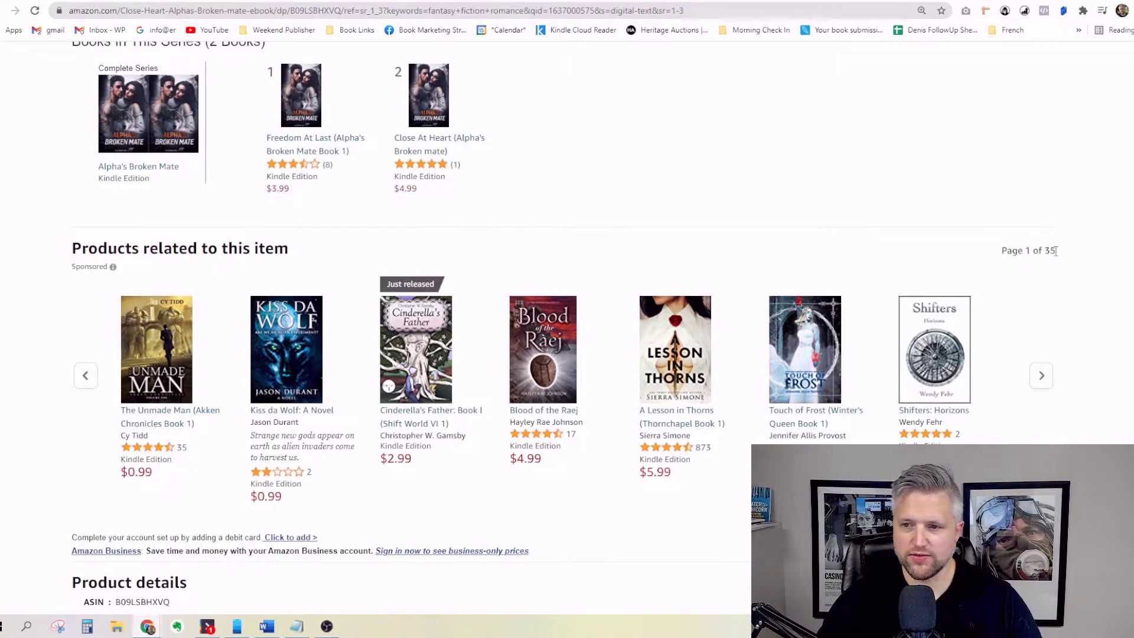
click(1055, 251)
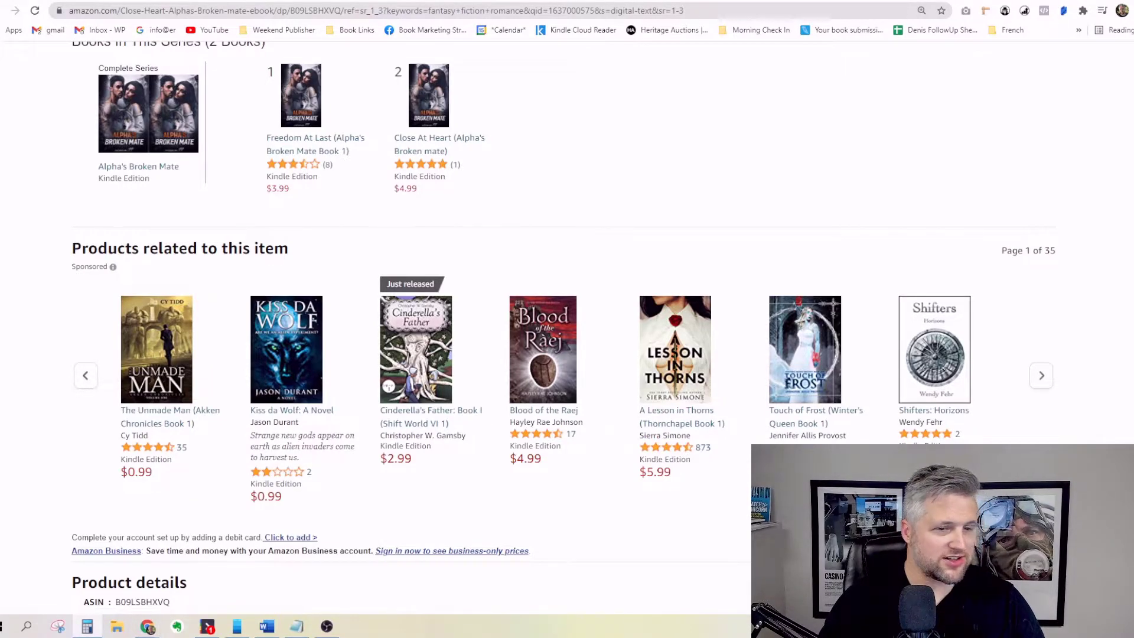
- Use the Calculator to work out the number of sponsored books as 7 × 35, and close it
click(87, 626)
text(7*35)
key(Return)
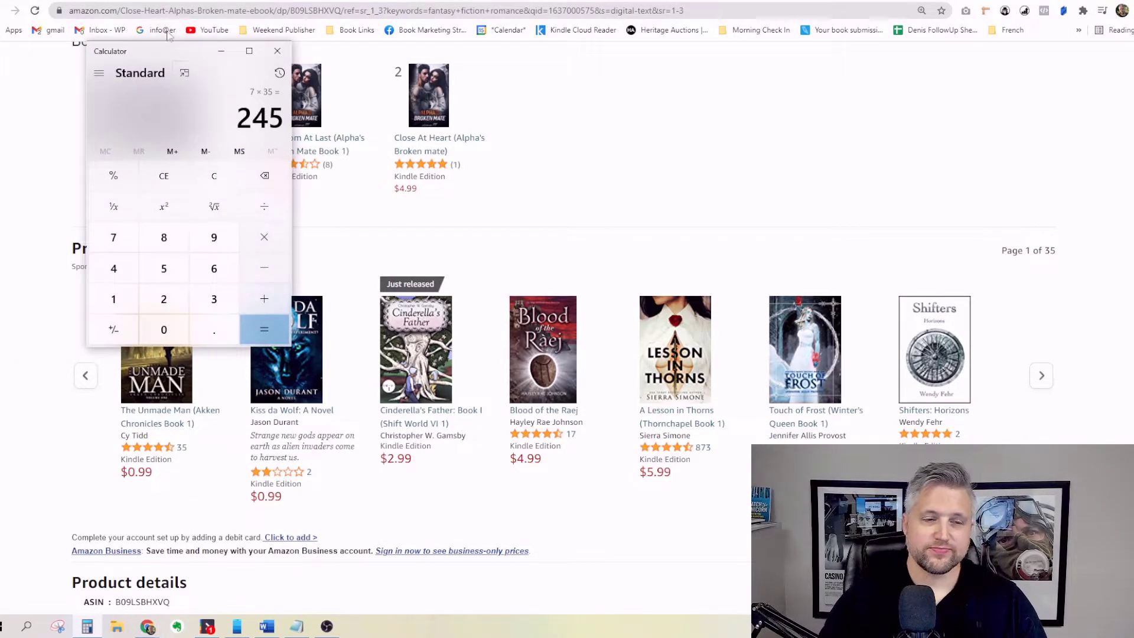
click(277, 50)
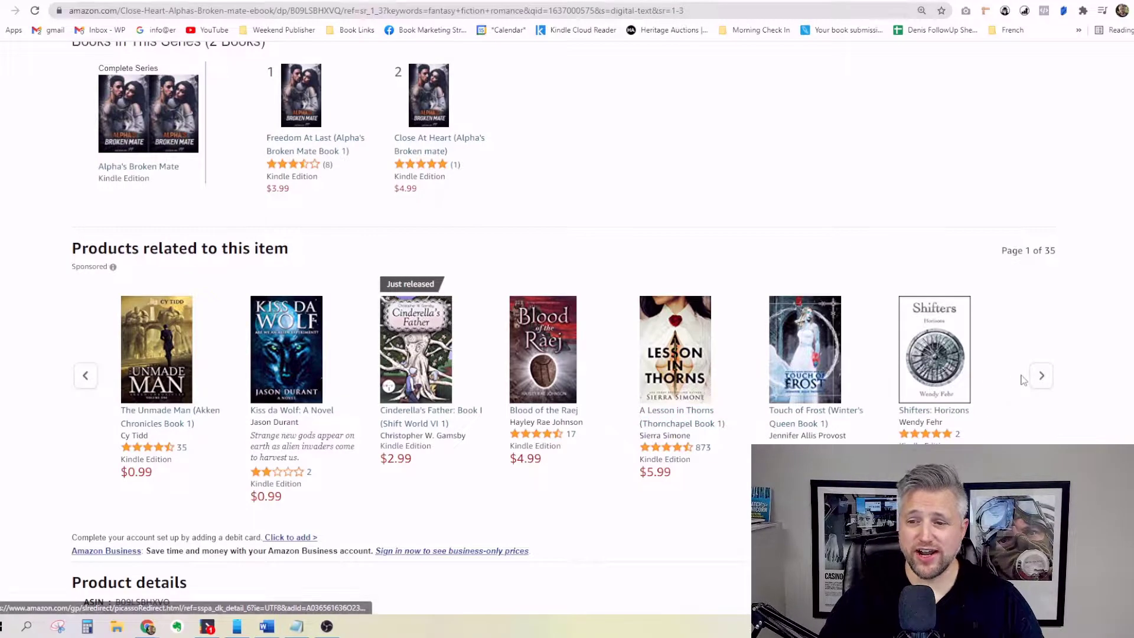
- Browse the sponsored carousel forward to page 3, return to page 1 and review its books
click(1041, 375)
click(1041, 377)
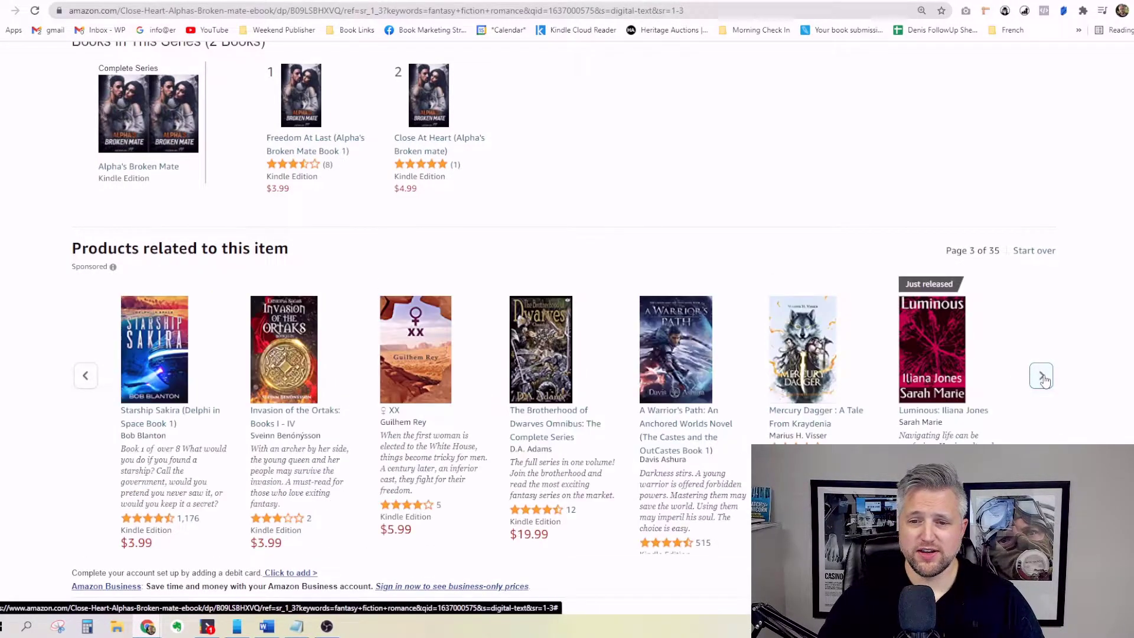
click(85, 376)
click(86, 376)
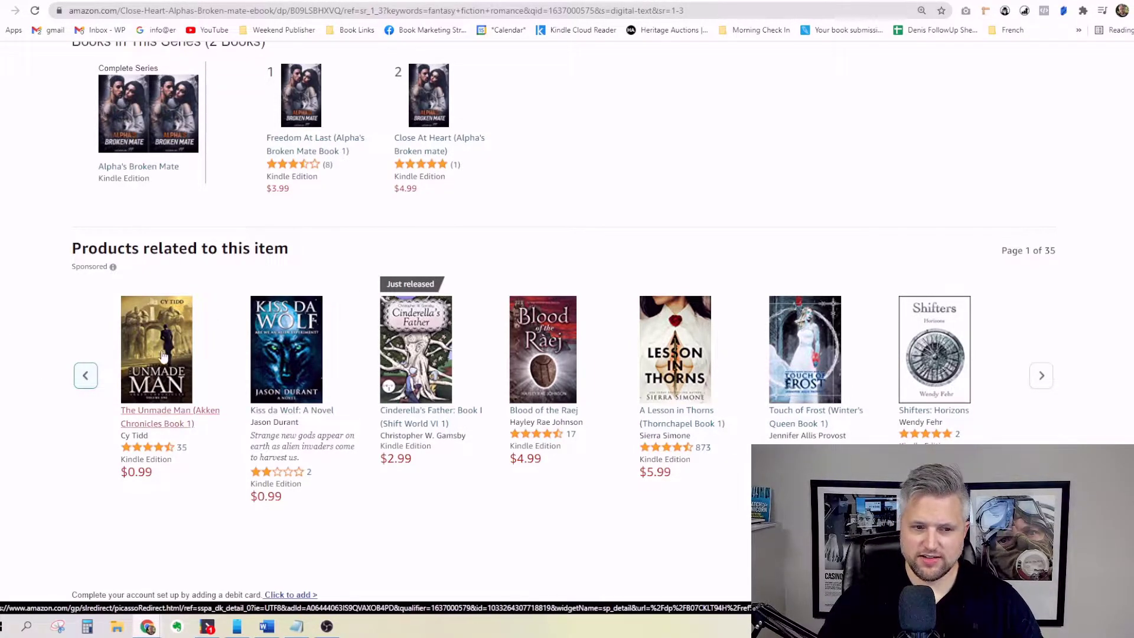
scroll(641, 290, down, 1)
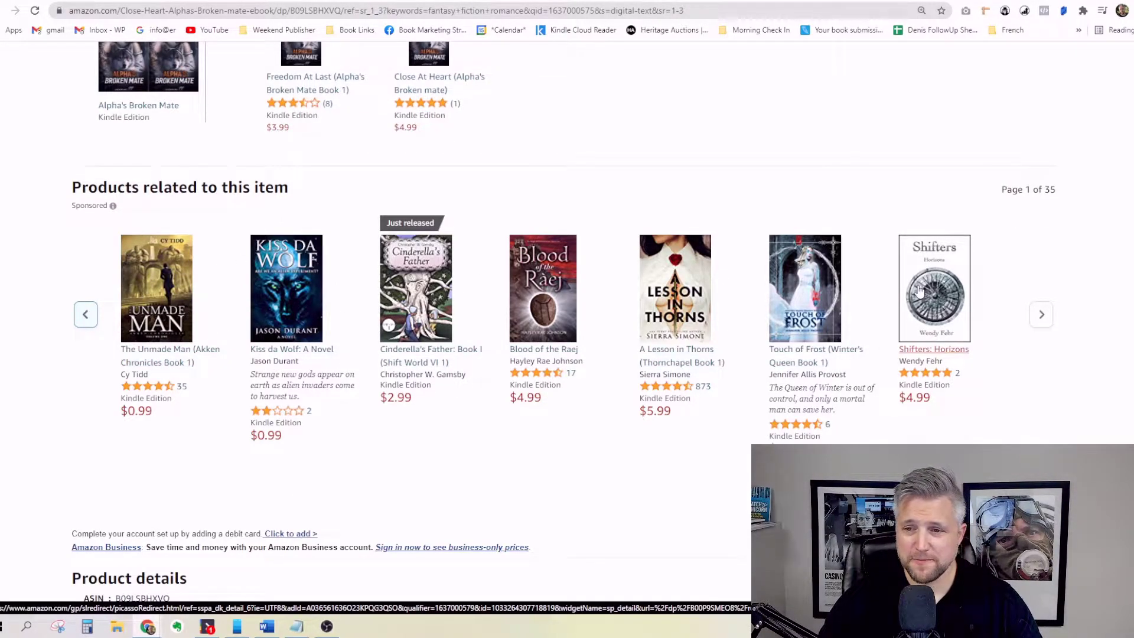
- View the enlarged cover in the Close At Heart Kindle sample and close the sample
scroll(728, 315, up, 10)
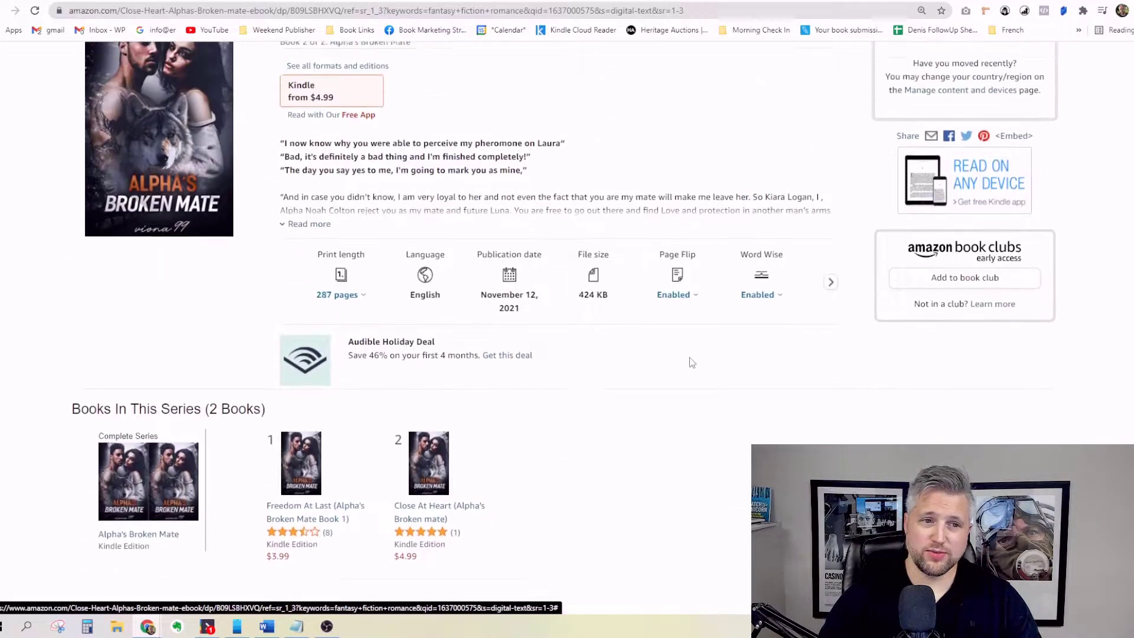
click(185, 176)
scroll(664, 250, up, 7)
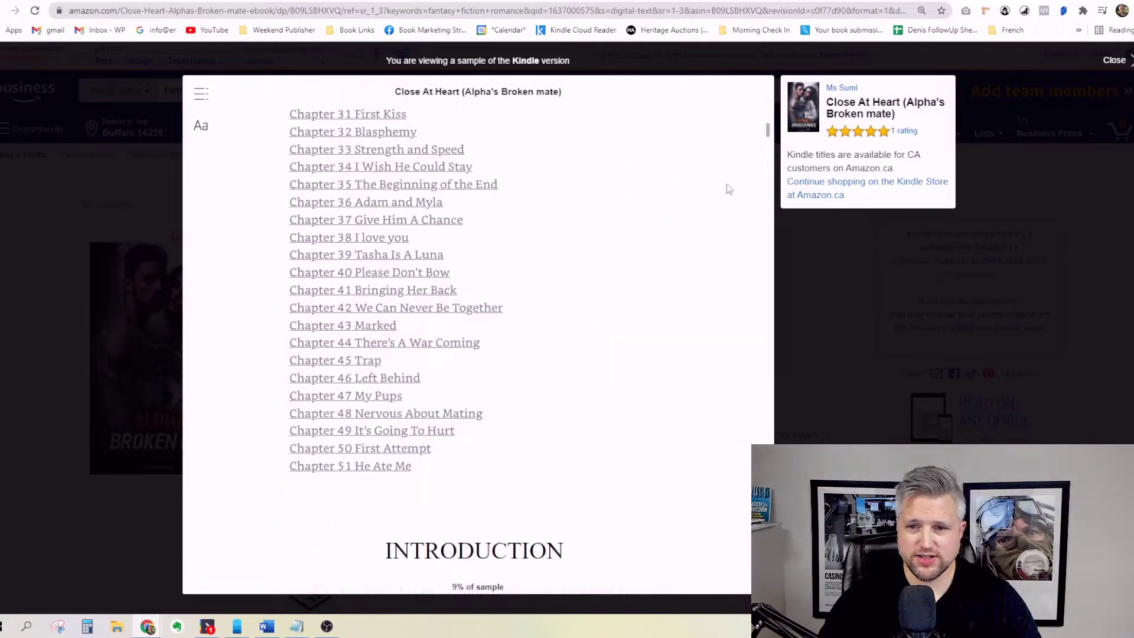
drag(768, 131, 769, 81)
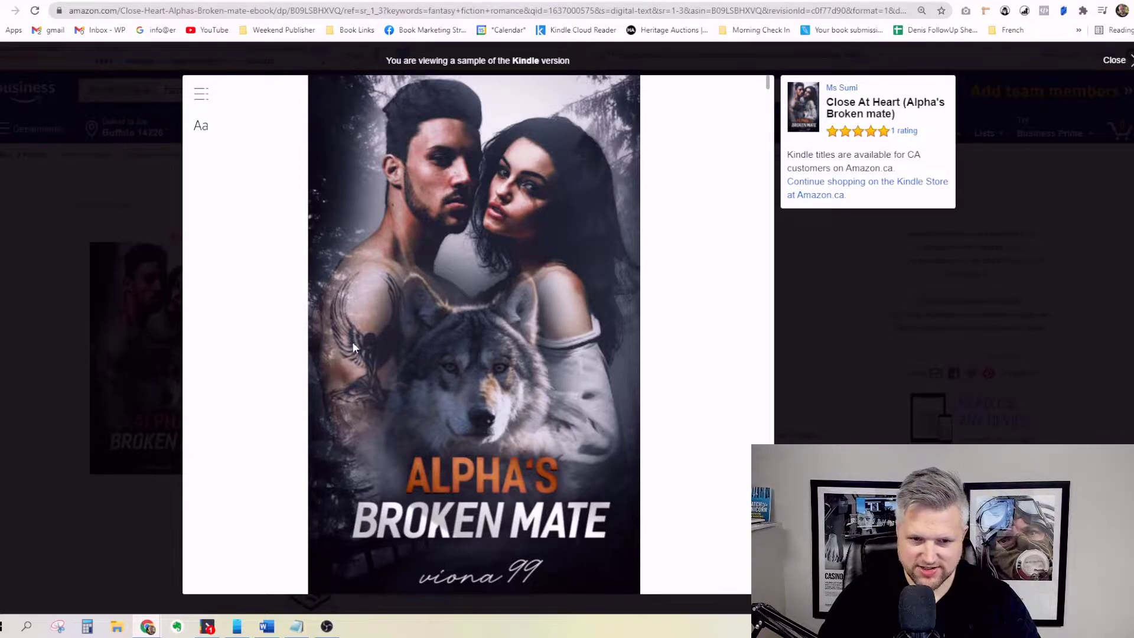
scroll(488, 434, down, 2)
scroll(411, 343, up, 2)
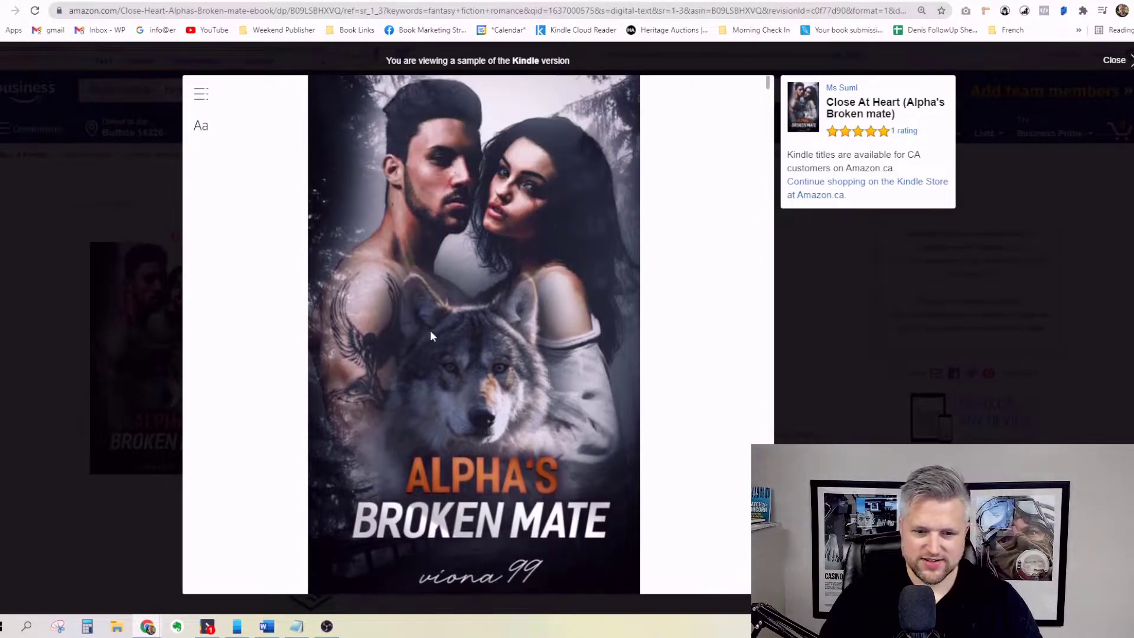
click(1119, 59)
- Examine the second sponsored "Products related to this item" carousel below the product details and check its page count
scroll(629, 365, down, 12)
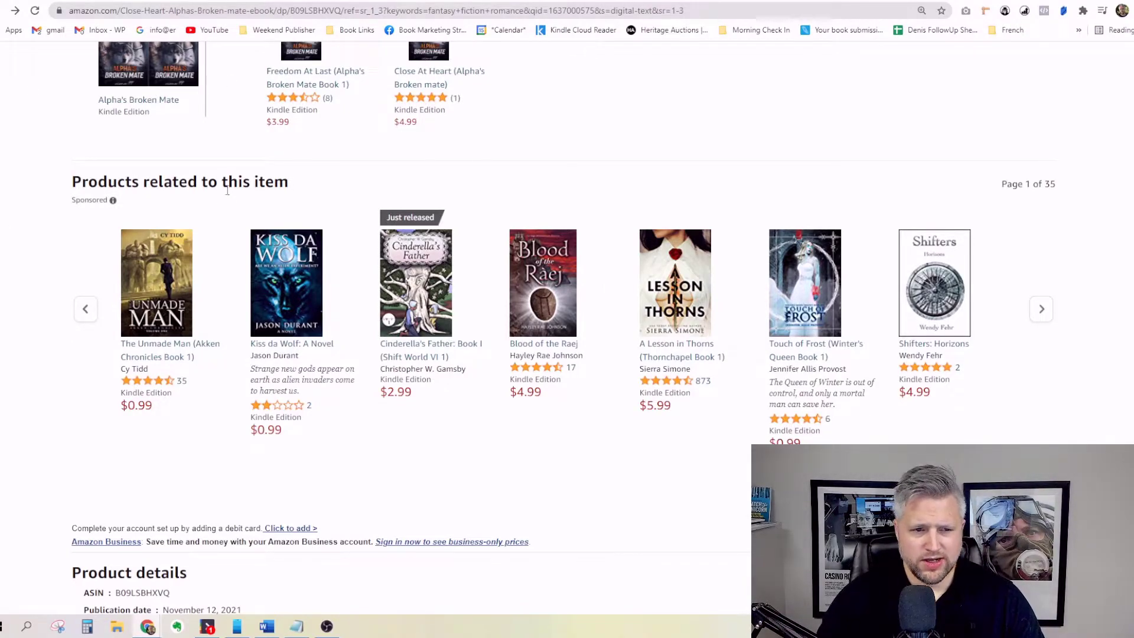
scroll(94, 126, down, 9)
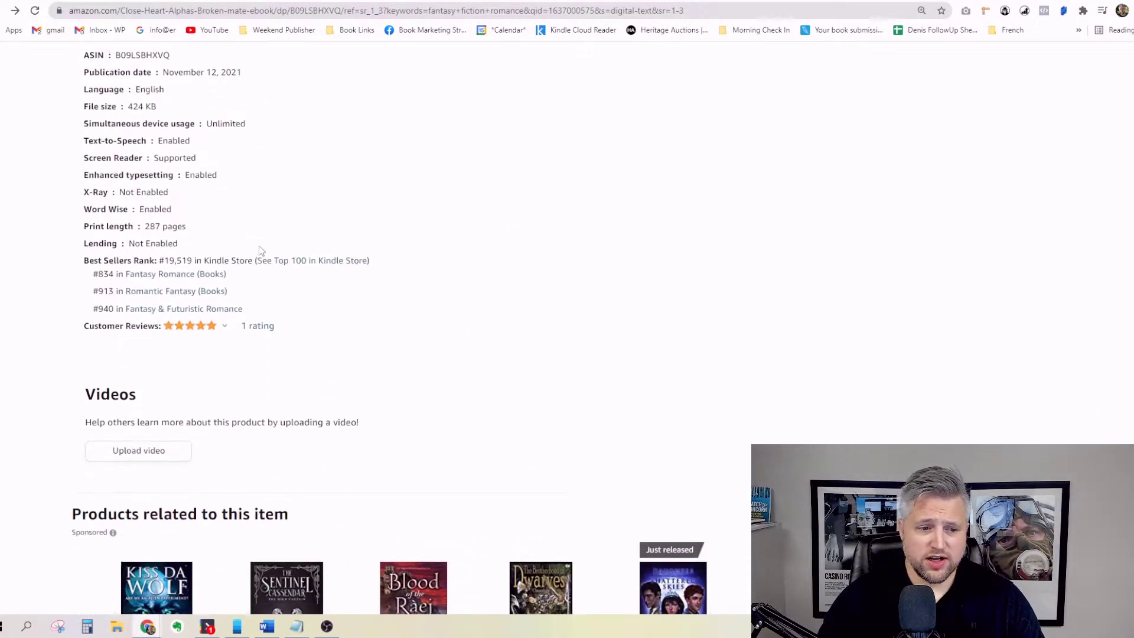
scroll(150, 127, up, 2)
scroll(93, 127, down, 8)
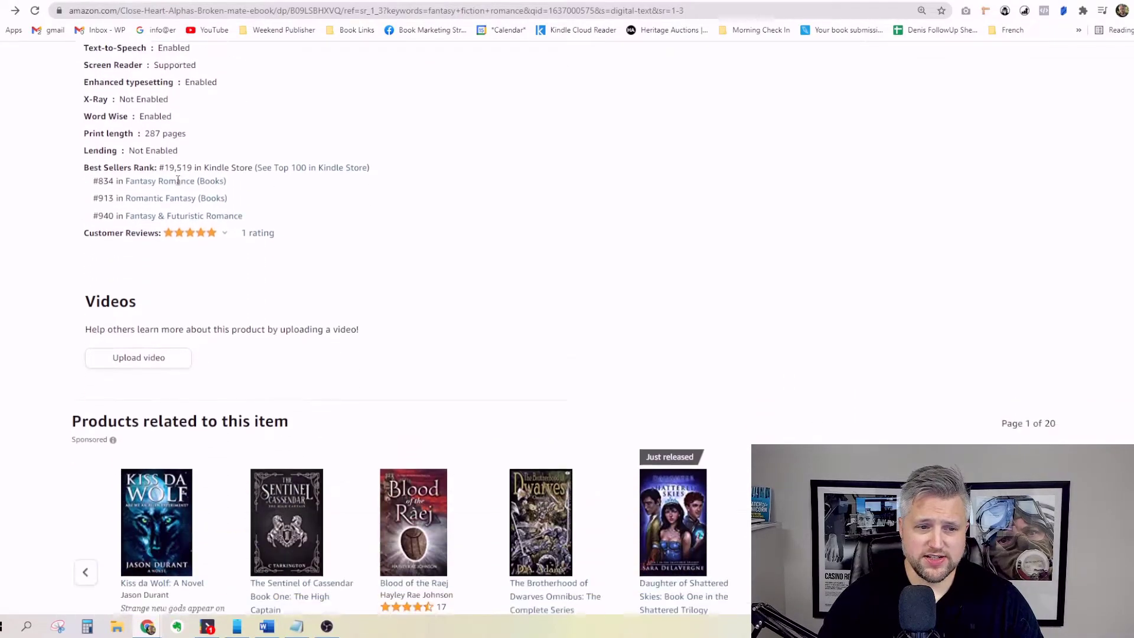
drag(71, 135, 277, 134)
click(286, 133)
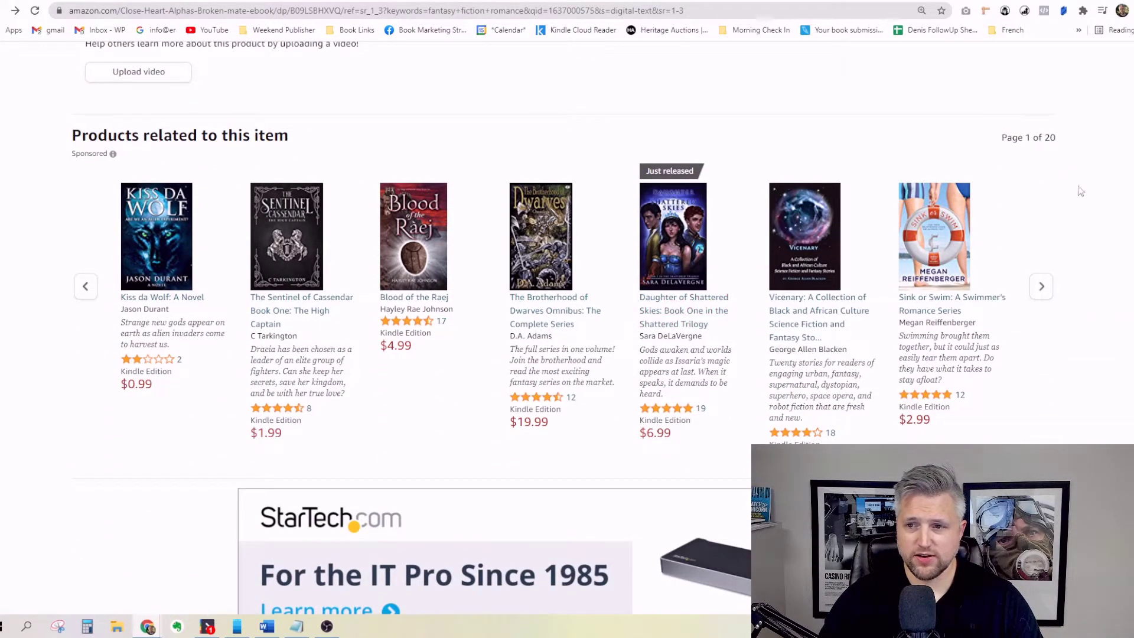
drag(1009, 139, 1057, 138)
click(1045, 137)
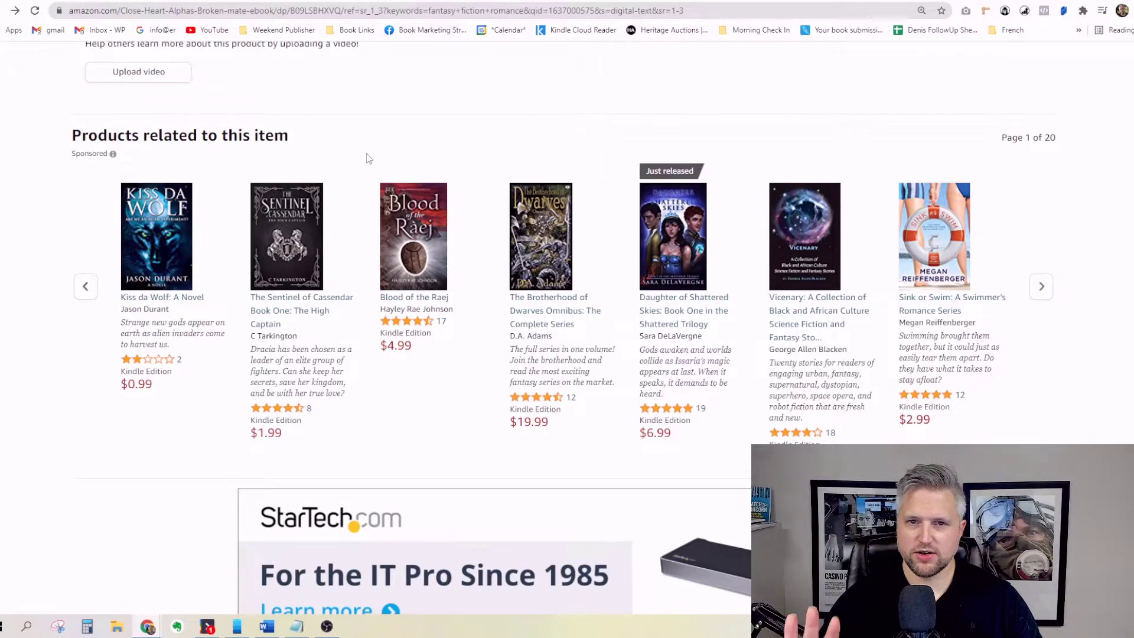
- Underline the word Category in red on the whiteboard's targeting diagram
click(290, 1)
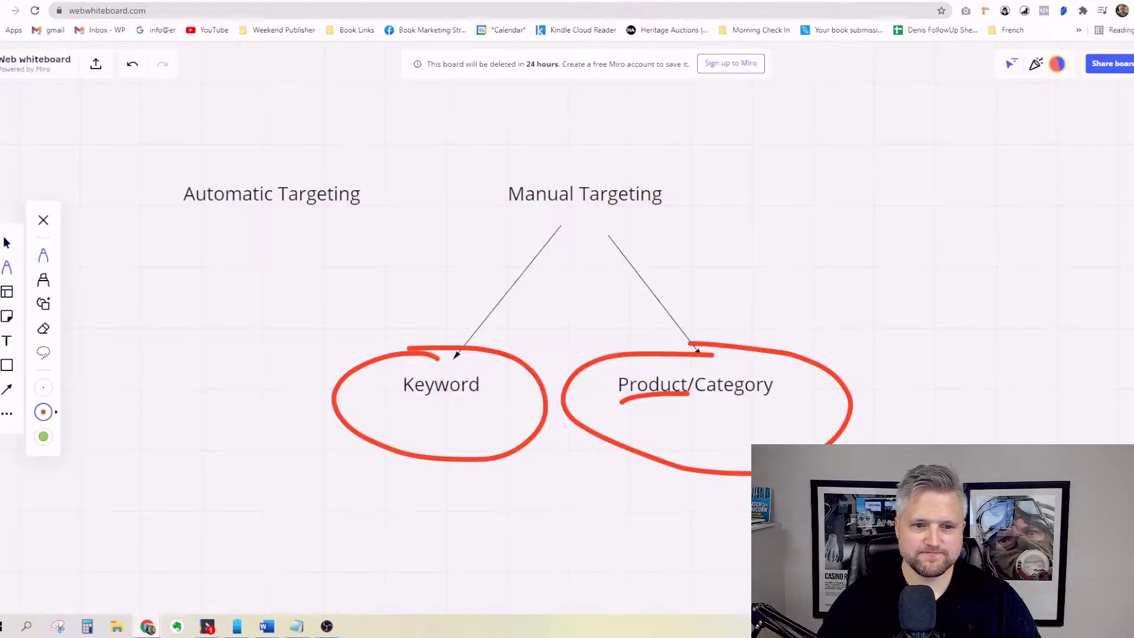
drag(697, 401, 785, 400)
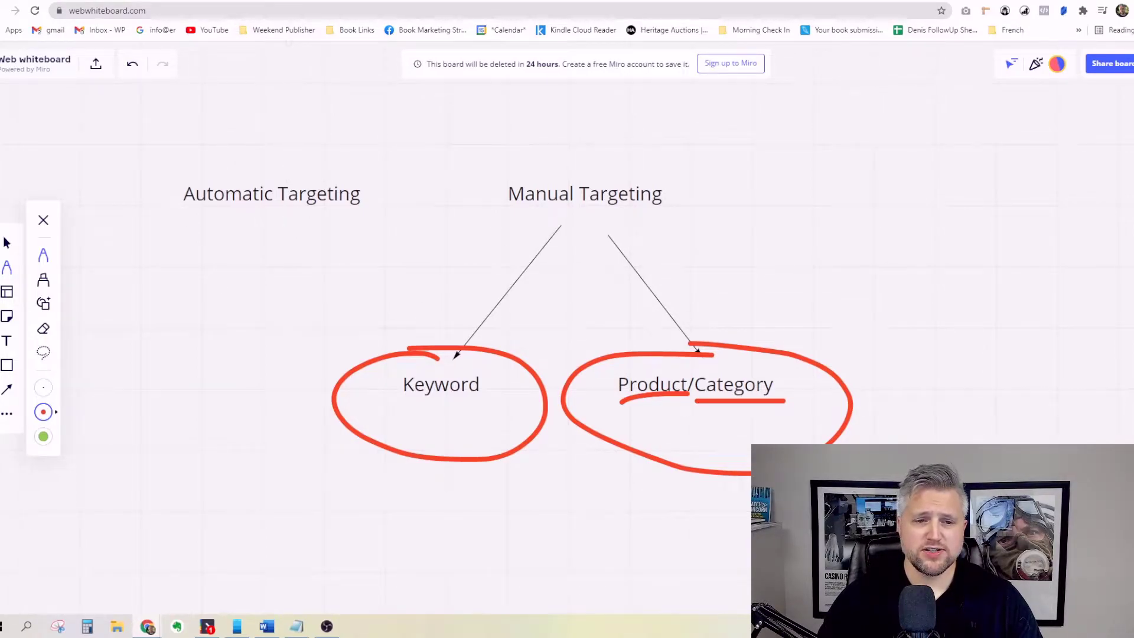
- Switch to the new campaign form and show the individual products options under Product targeting
click(278, 1)
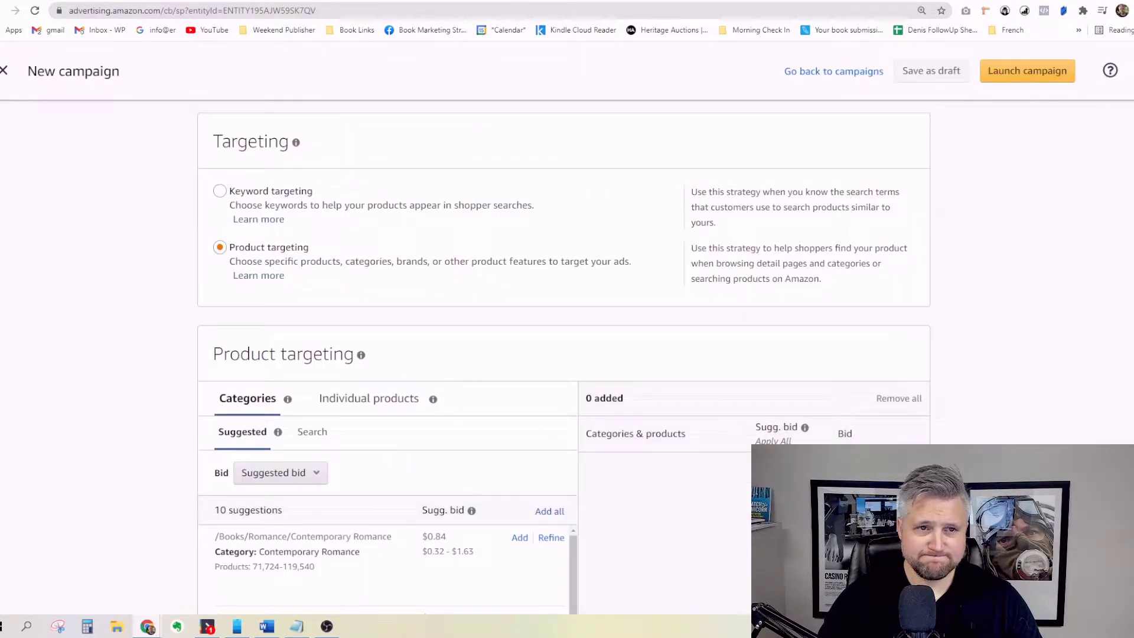
scroll(144, 266, down, 2)
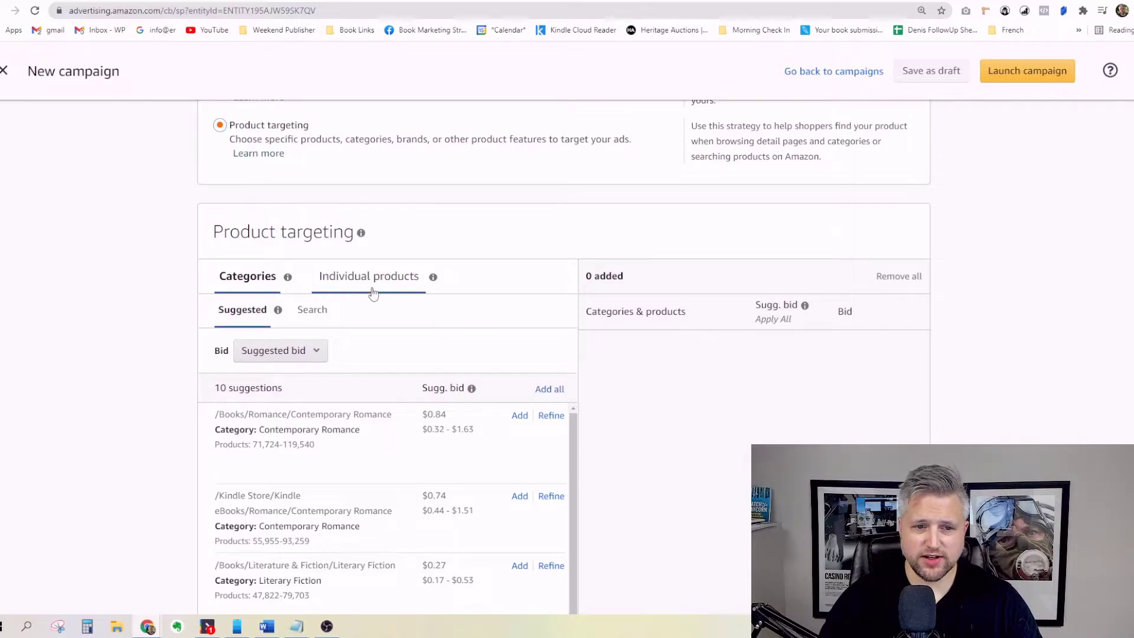
mouse_move(288, 277)
click(406, 278)
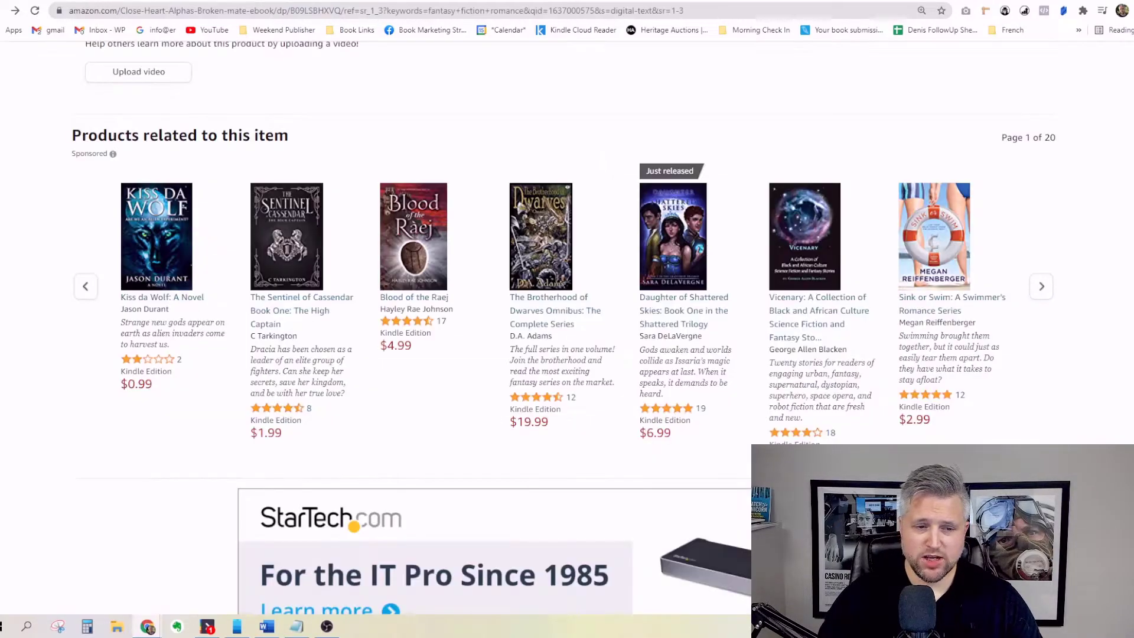
- Copy the ASIN B09LSBHXVQ from the product details on the Close At Heart page
scroll(274, 278, up, 5)
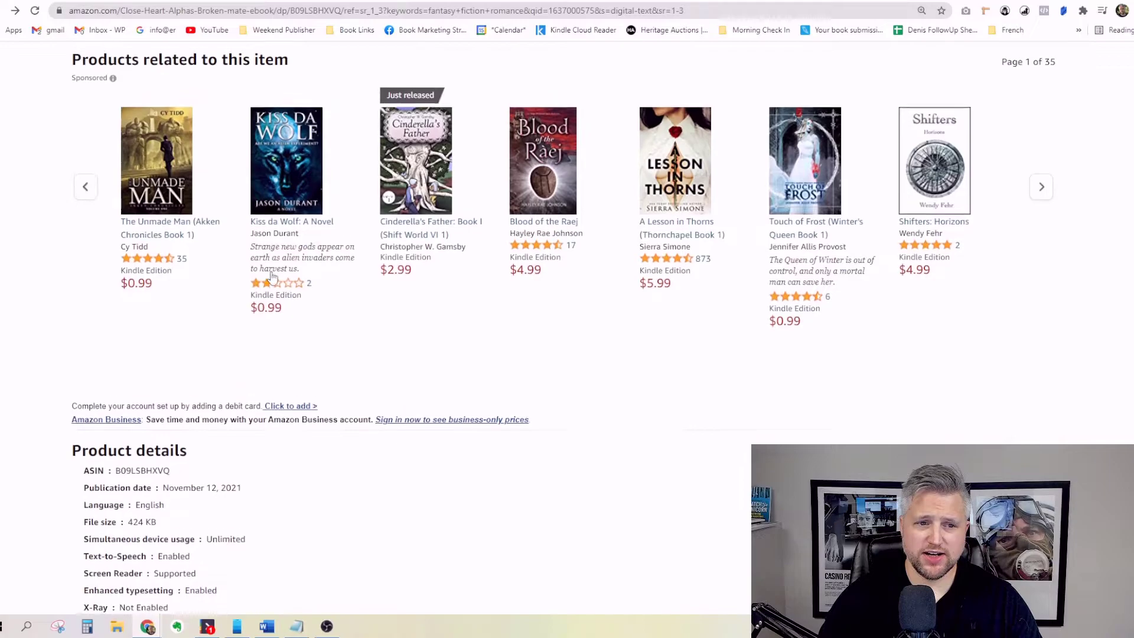
scroll(274, 278, up, 5)
scroll(274, 277, down, 9)
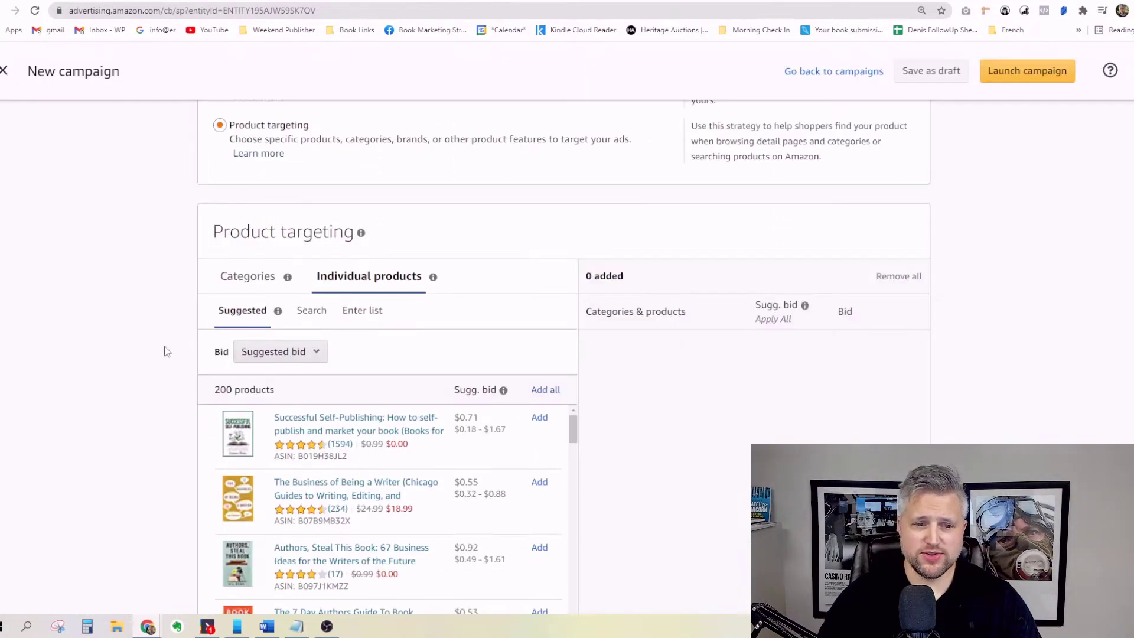
scroll(141, 347, down, 1)
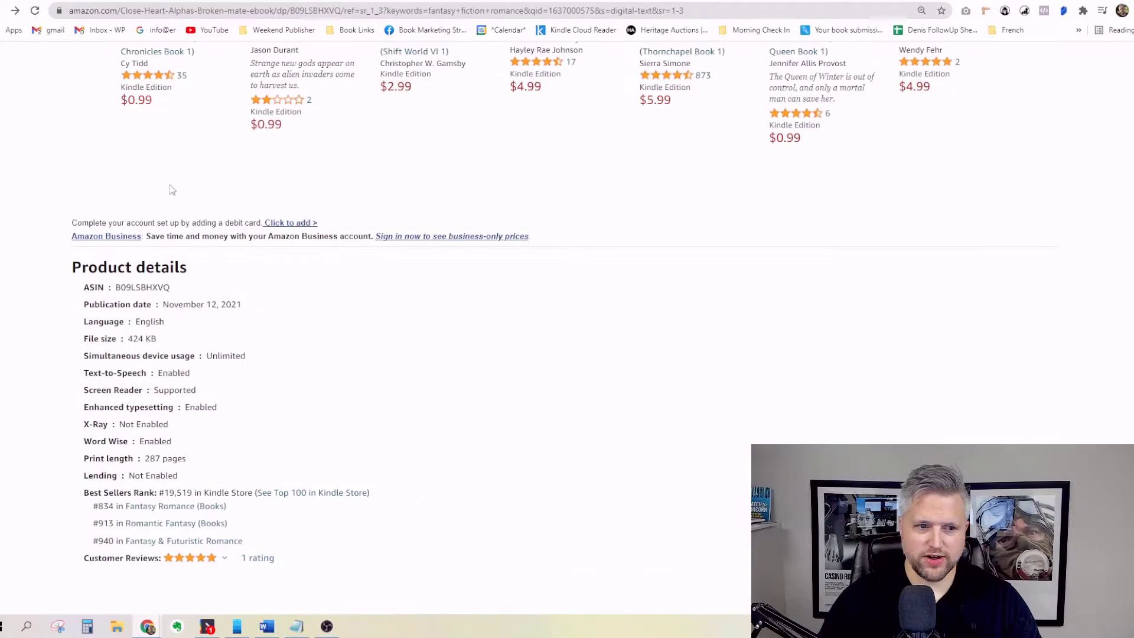
scroll(174, 195, up, 15)
scroll(183, 204, down, 20)
double_click(155, 289)
key(ctrl+c)
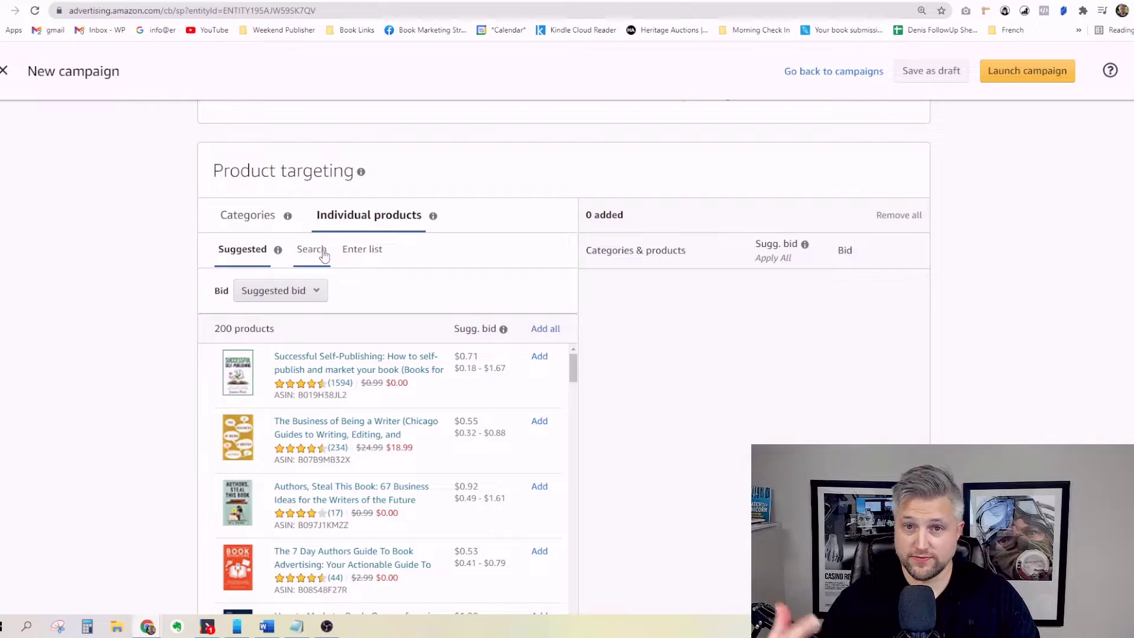
- Search the campaign's individual products for the copied ASIN B09LSBHXVQ
click(310, 248)
click(299, 330)
key(ctrl+v)
key(Return)
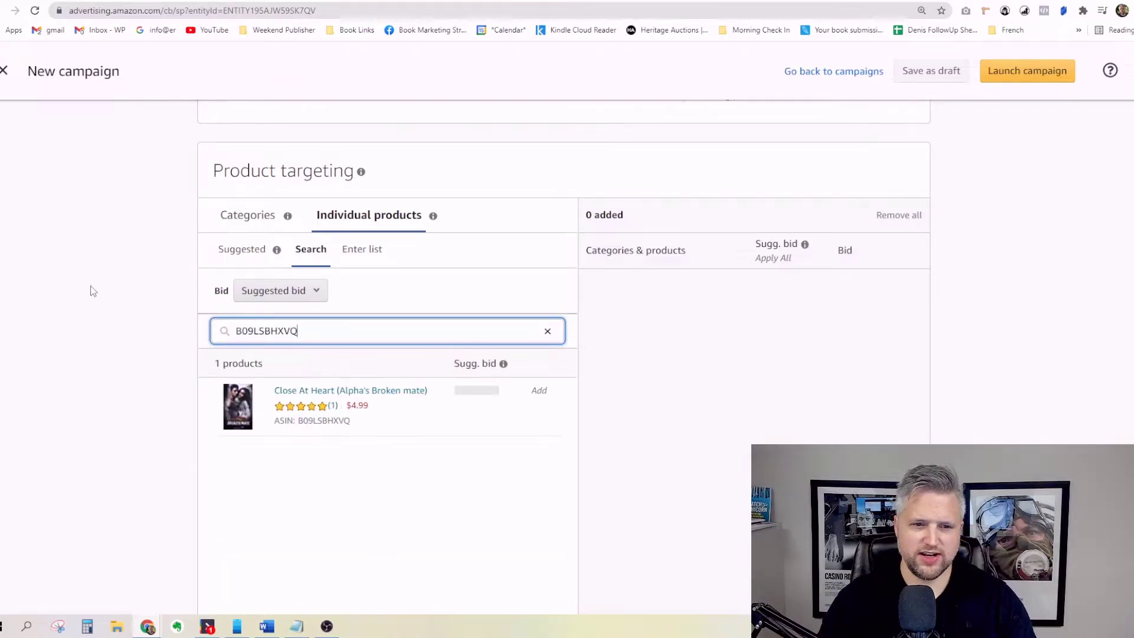
- Add Close At Heart (Alpha's Broken mate) as a product target with a bid of $0.75
scroll(362, 380, down, 2)
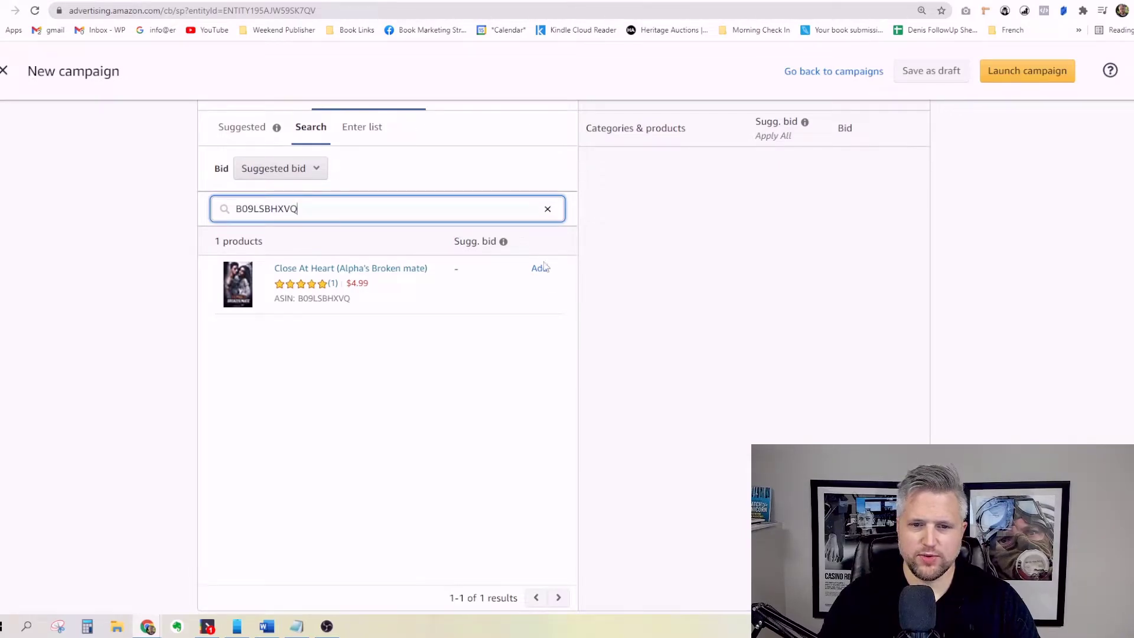
scroll(790, 262, up, 1)
scroll(789, 263, up, 2)
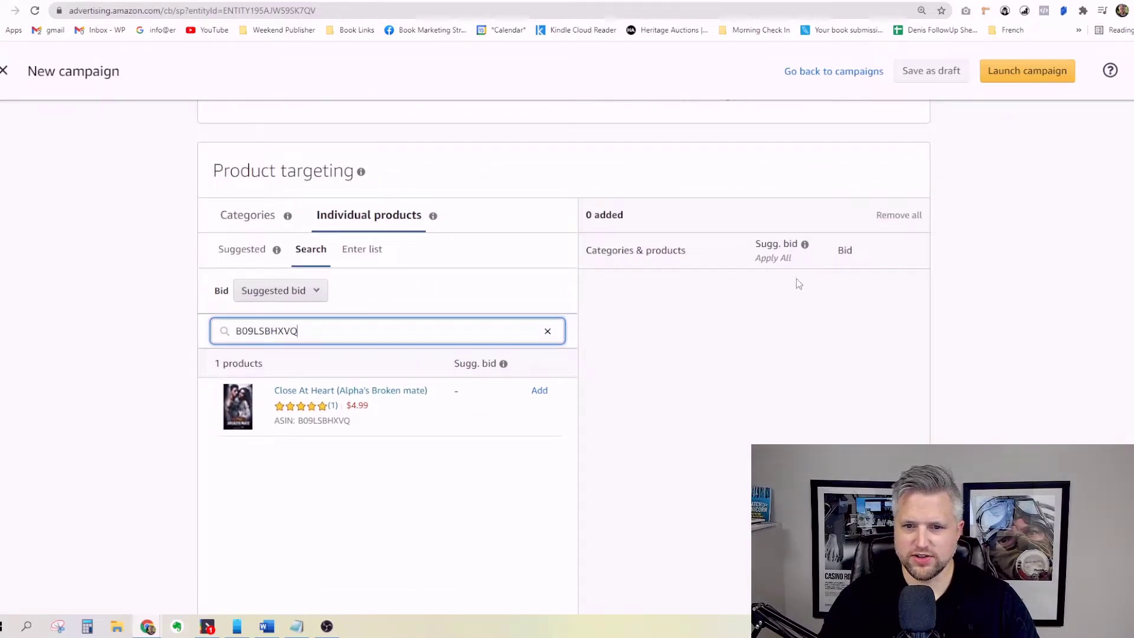
click(539, 391)
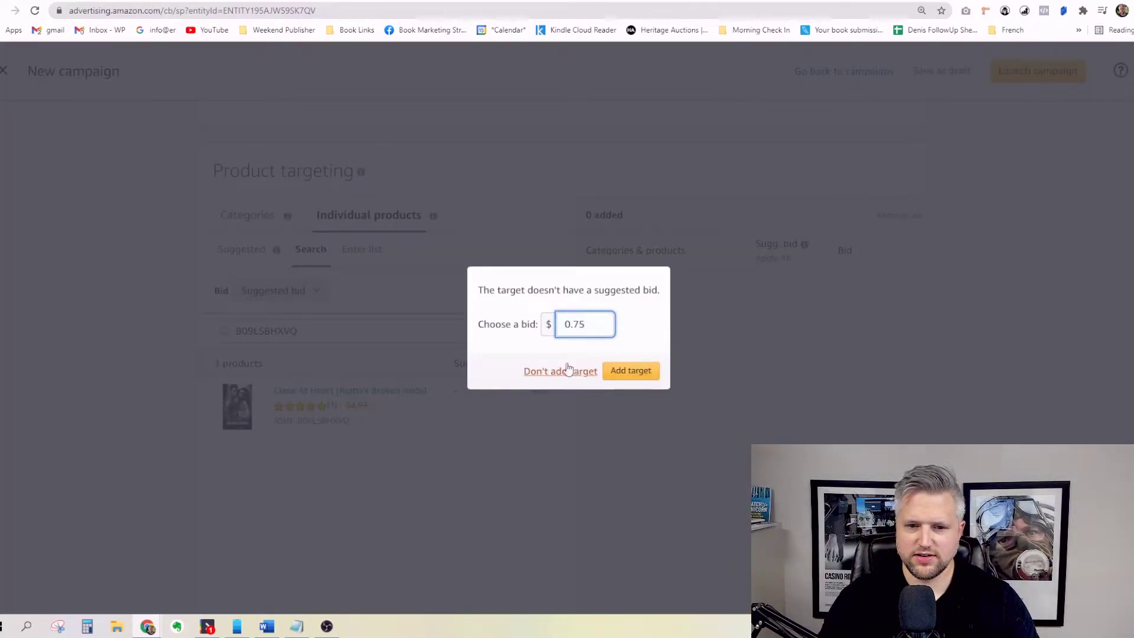
click(631, 370)
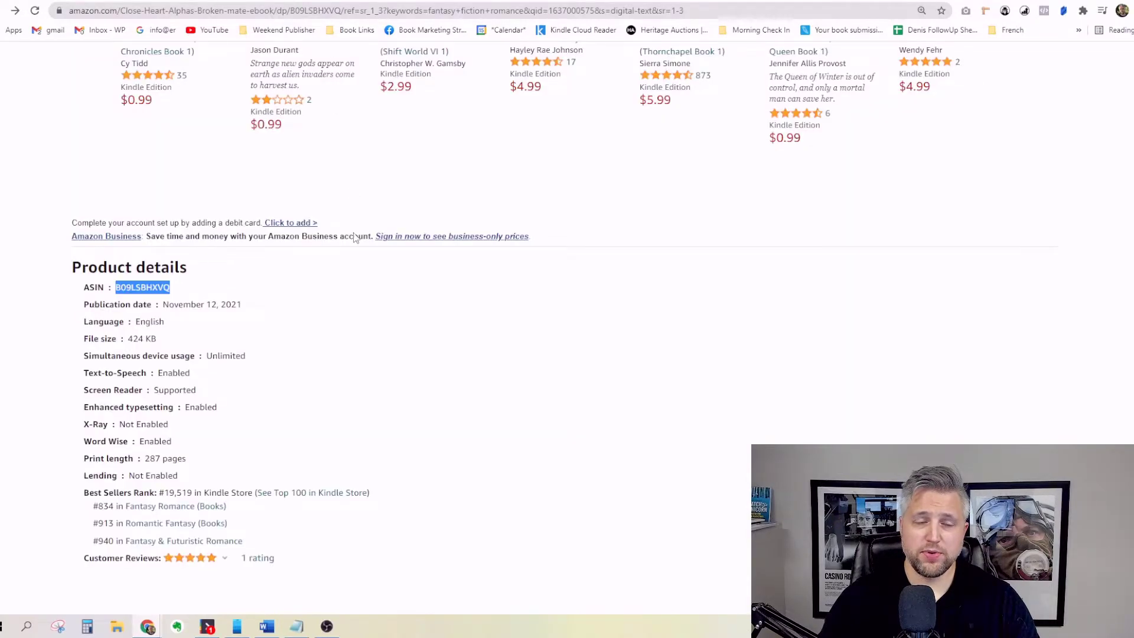
- Browse the sponsored "Products related to this item" carousel on the Close At Heart page forward to page 7 and check its page indicator
scroll(601, 297, up, 10)
scroll(601, 297, down, 2)
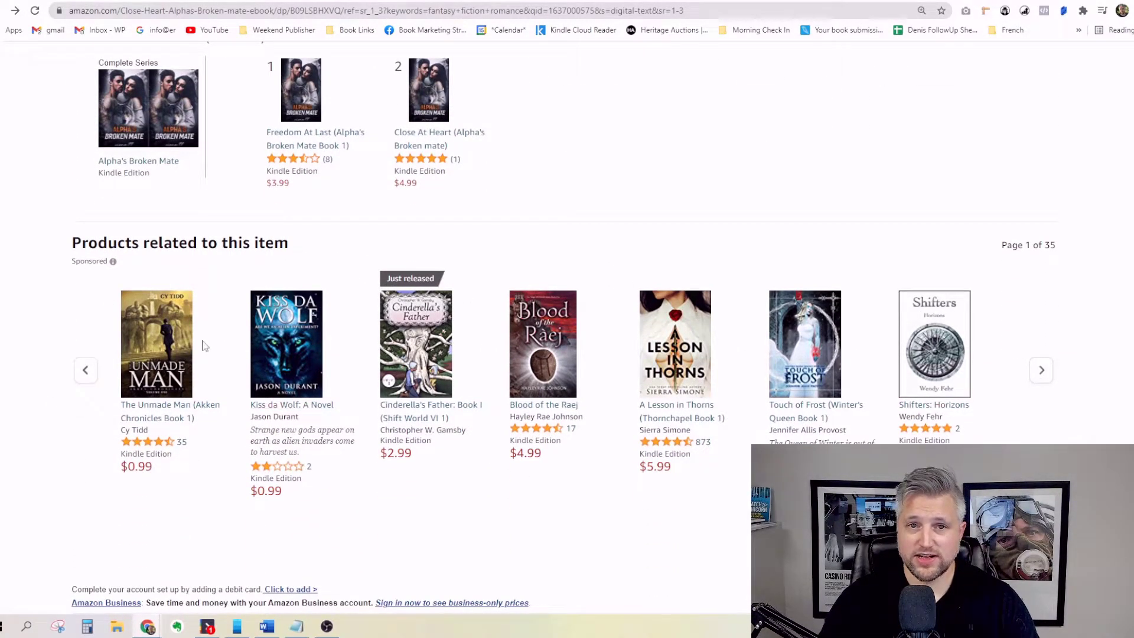
click(1042, 371)
click(1042, 370)
click(1043, 371)
click(1043, 371)
click(1043, 371)
click(1043, 373)
drag(951, 246, 994, 248)
click(992, 249)
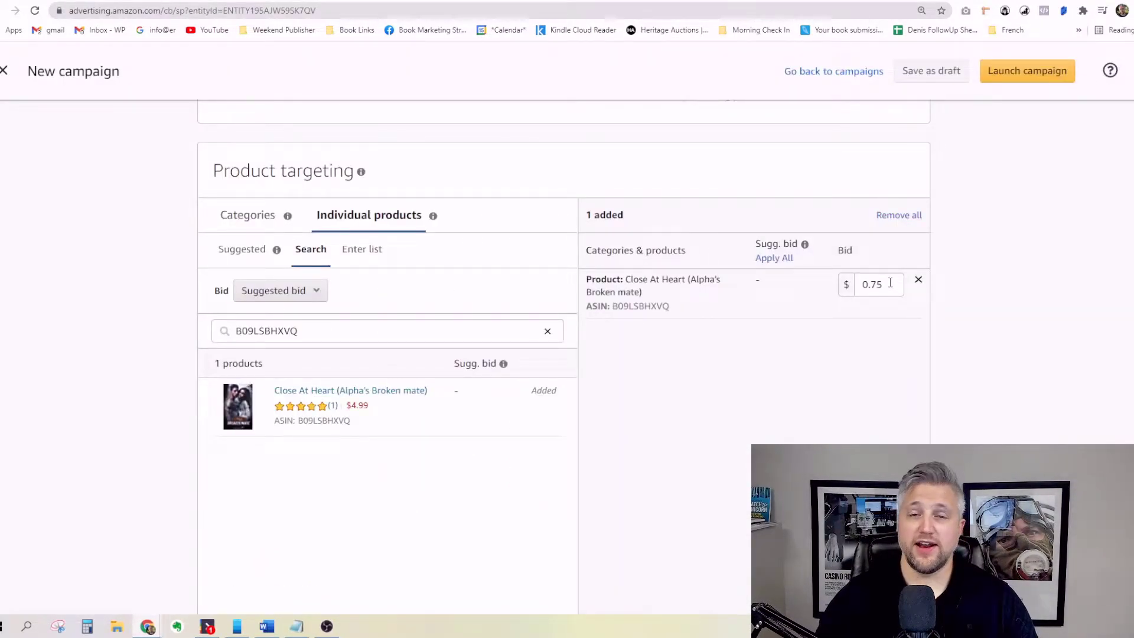
- View the suggested products and the ASIN list entry option for individual product targeting in the campaign form
click(242, 251)
click(364, 251)
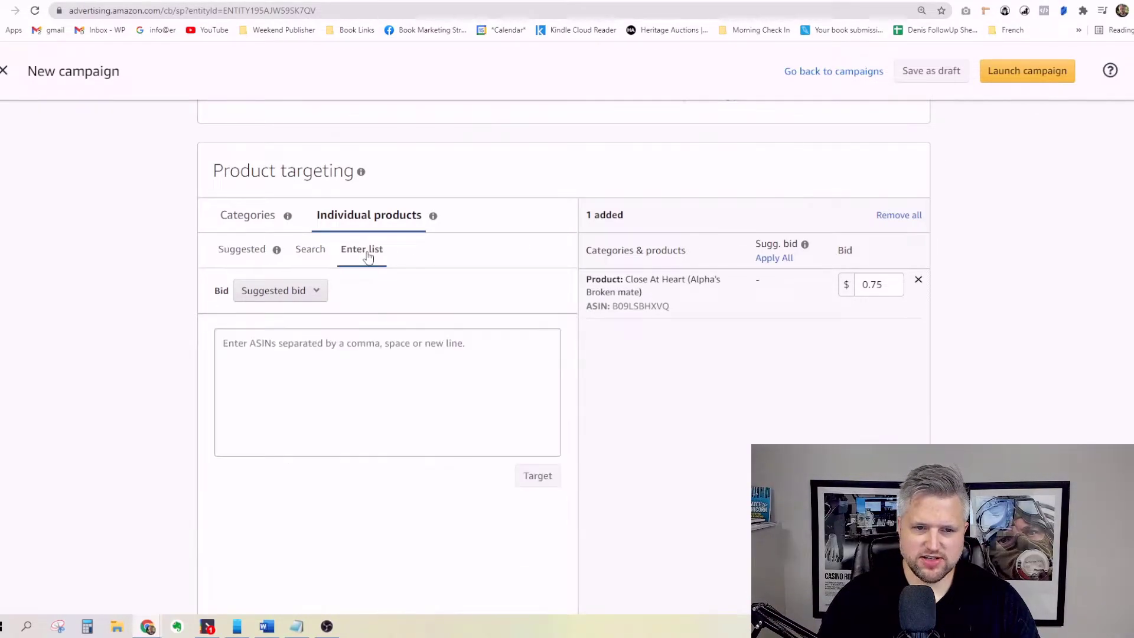
click(314, 349)
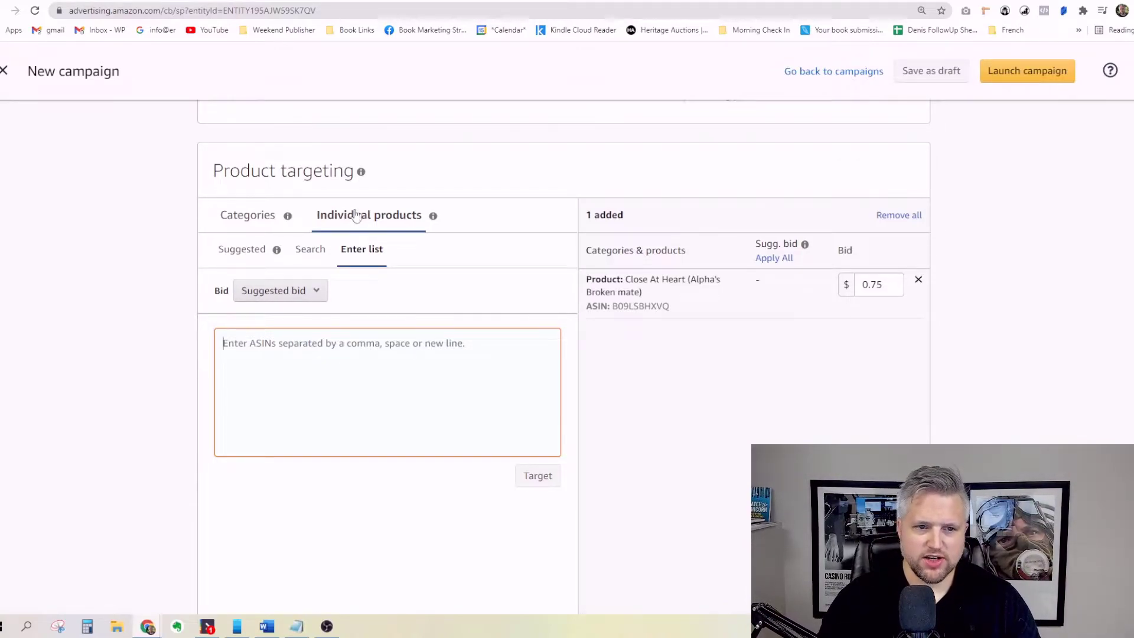
- Show the suggested category targets and examine the path and category name of the first Contemporary Romance entry
click(229, 219)
scroll(138, 229, down, 2)
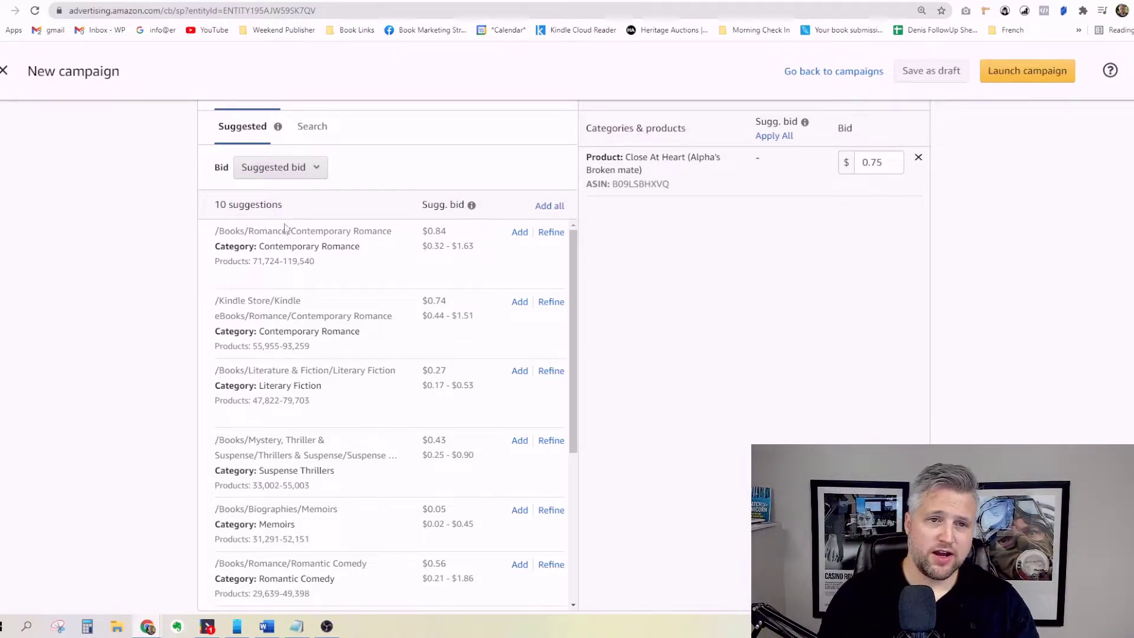
drag(246, 234, 399, 234)
click(253, 235)
click(246, 250)
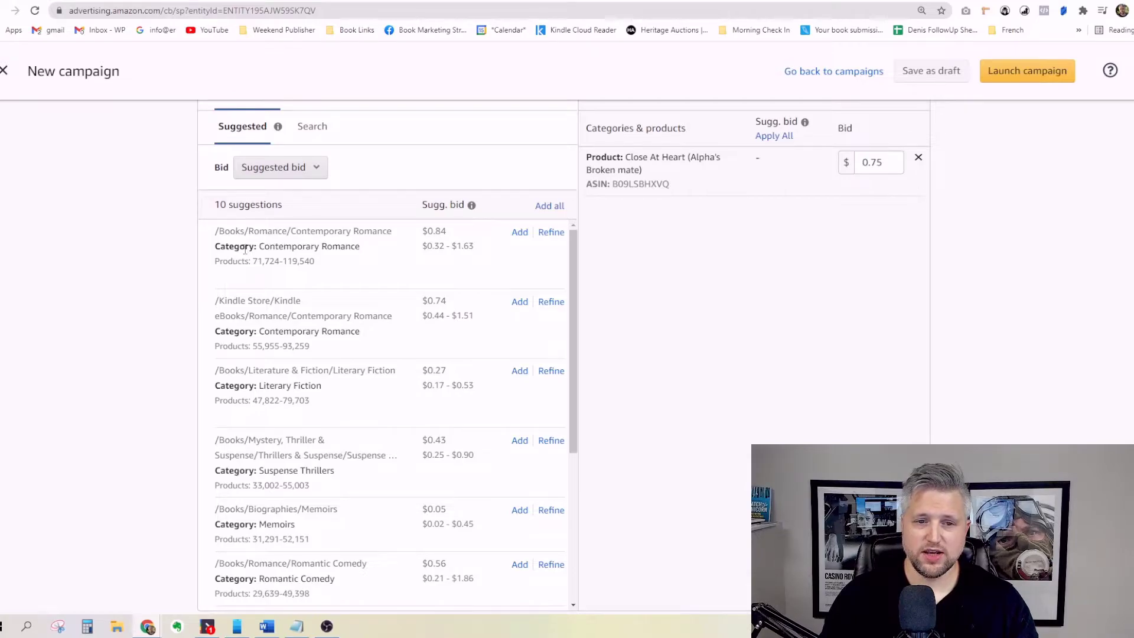
double_click(259, 249)
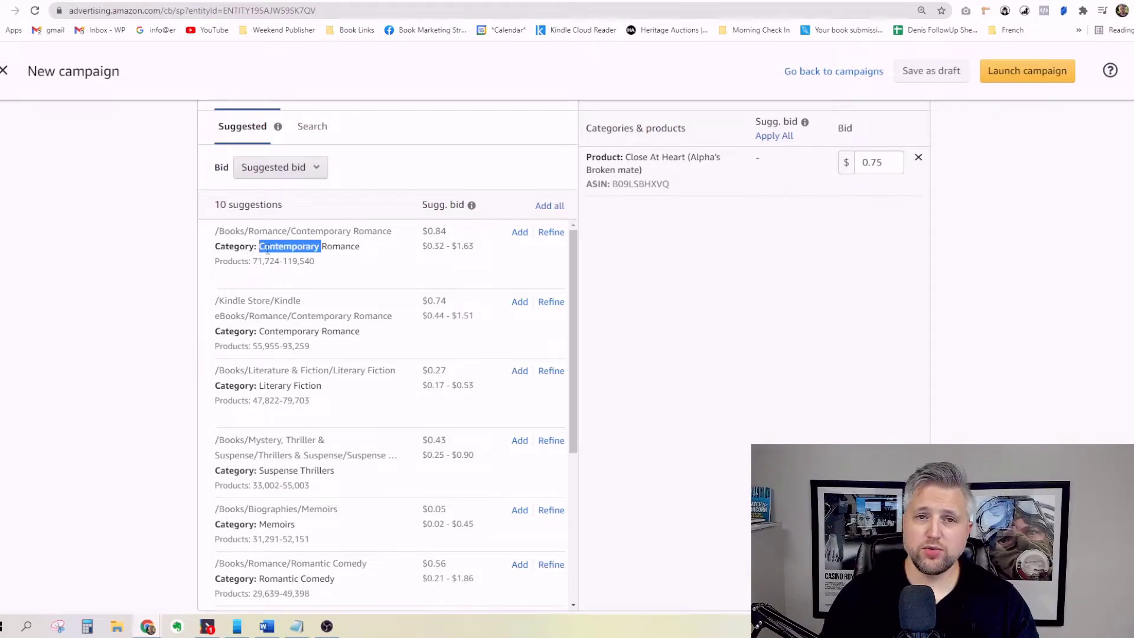
click(268, 248)
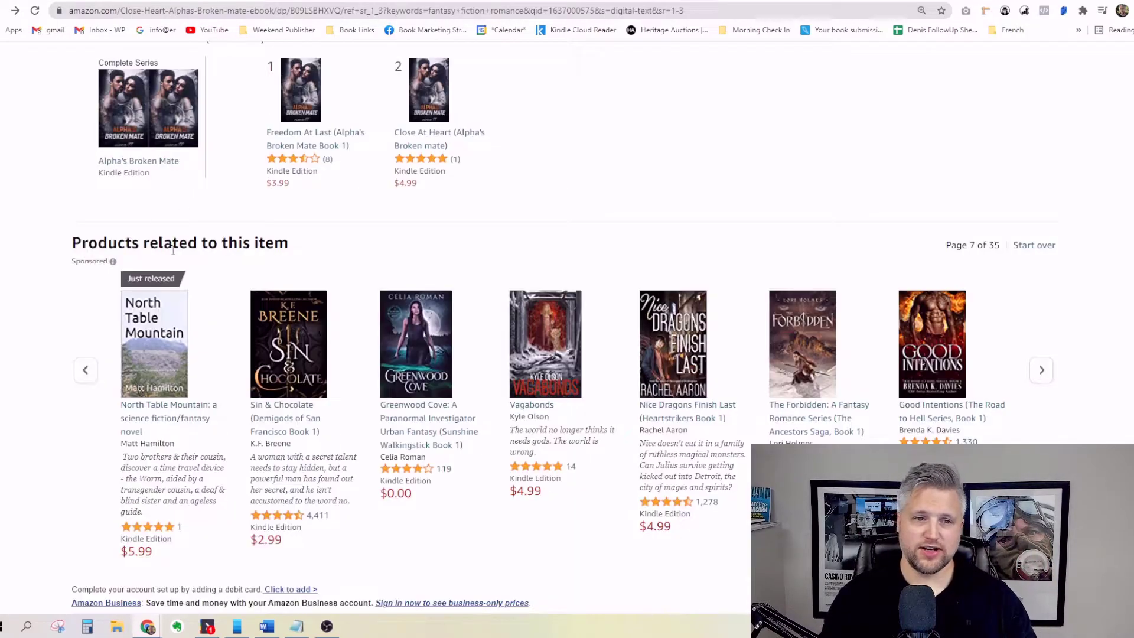
- Review the Close At Heart title and open the Fantasy Romance (Books) best sellers list from its product details
scroll(414, 295, up, 10)
drag(282, 235, 331, 235)
click(348, 236)
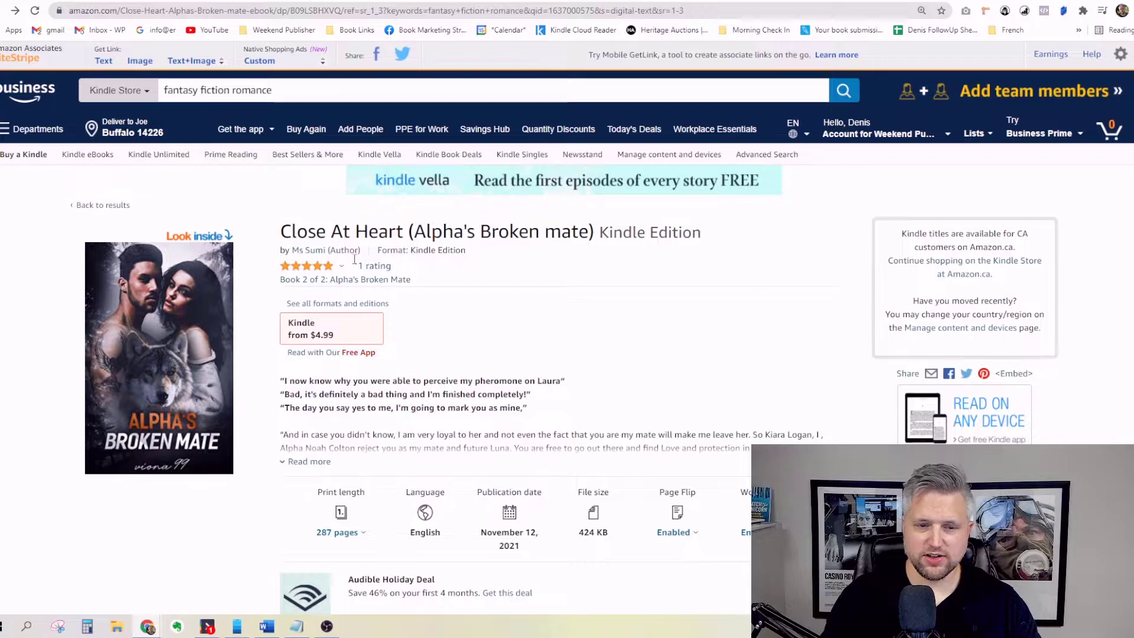
scroll(300, 275, down, 15)
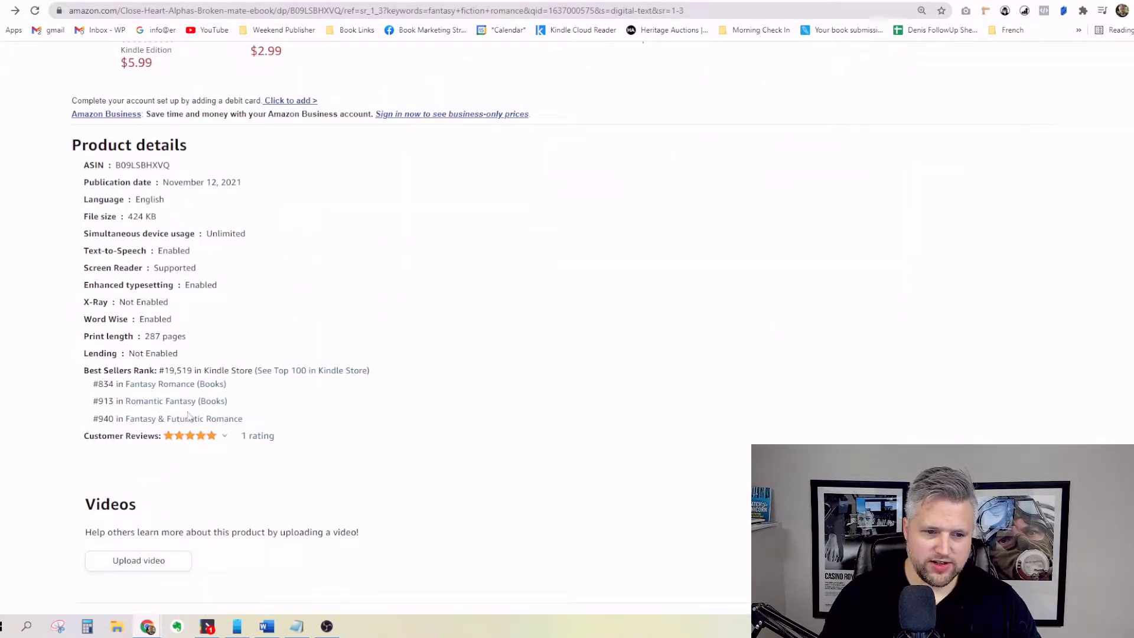
click(184, 386)
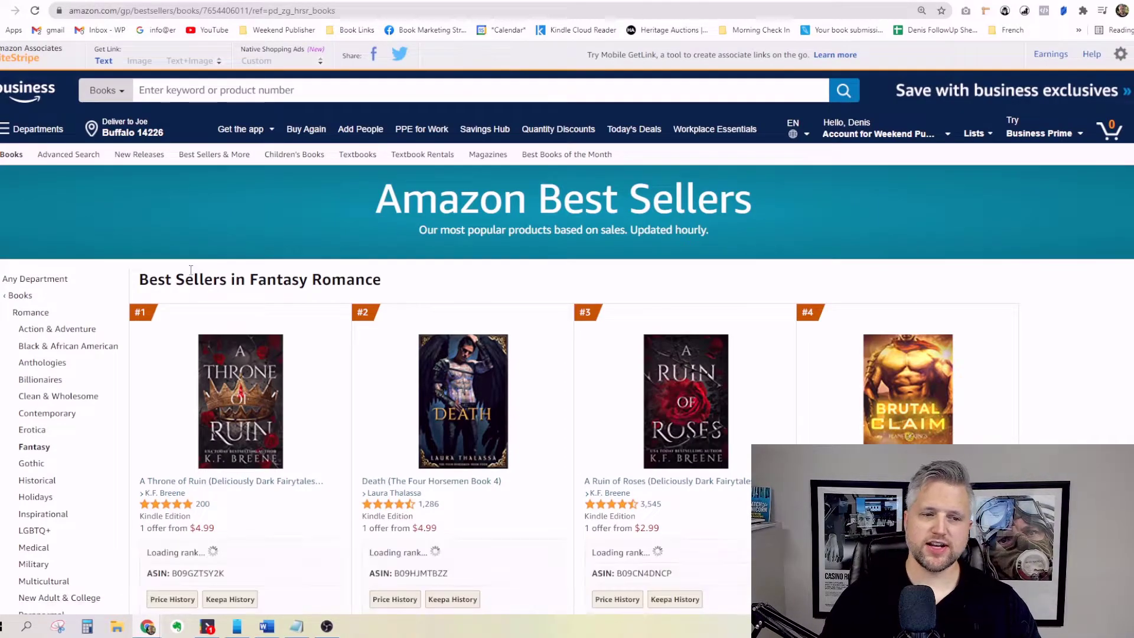
- Examine the Best Sellers in Fantasy Romance heading and browse the ranked books down to #50 before returning to the start
double_click(155, 280)
drag(392, 284, 249, 281)
click(438, 284)
scroll(926, 352, down, 3)
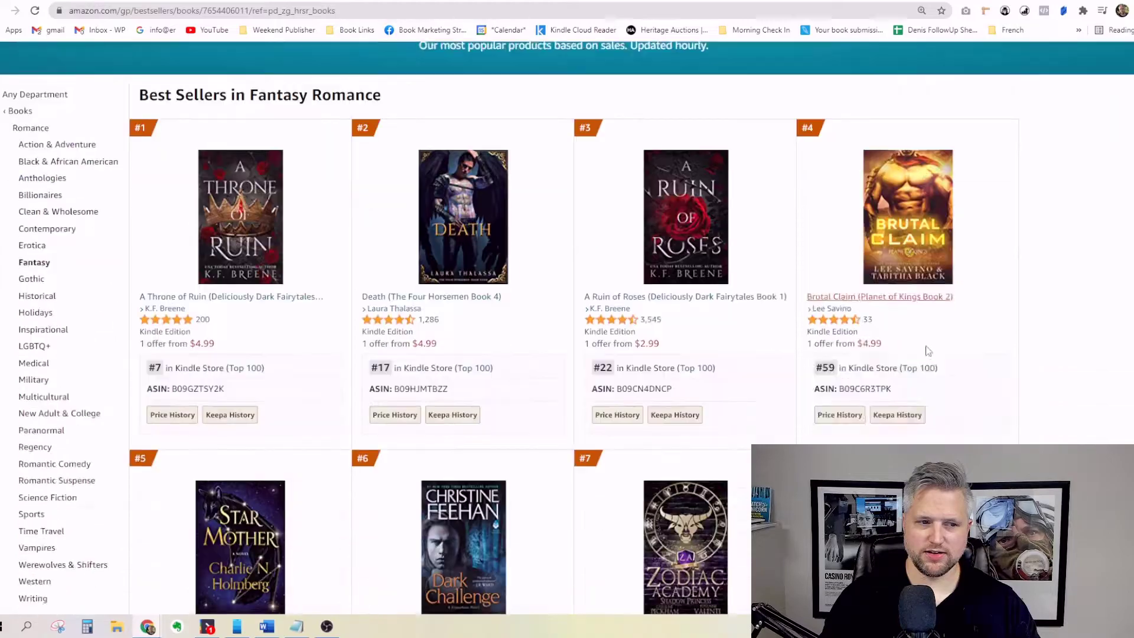
scroll(926, 352, down, 20)
middle_click(1066, 228)
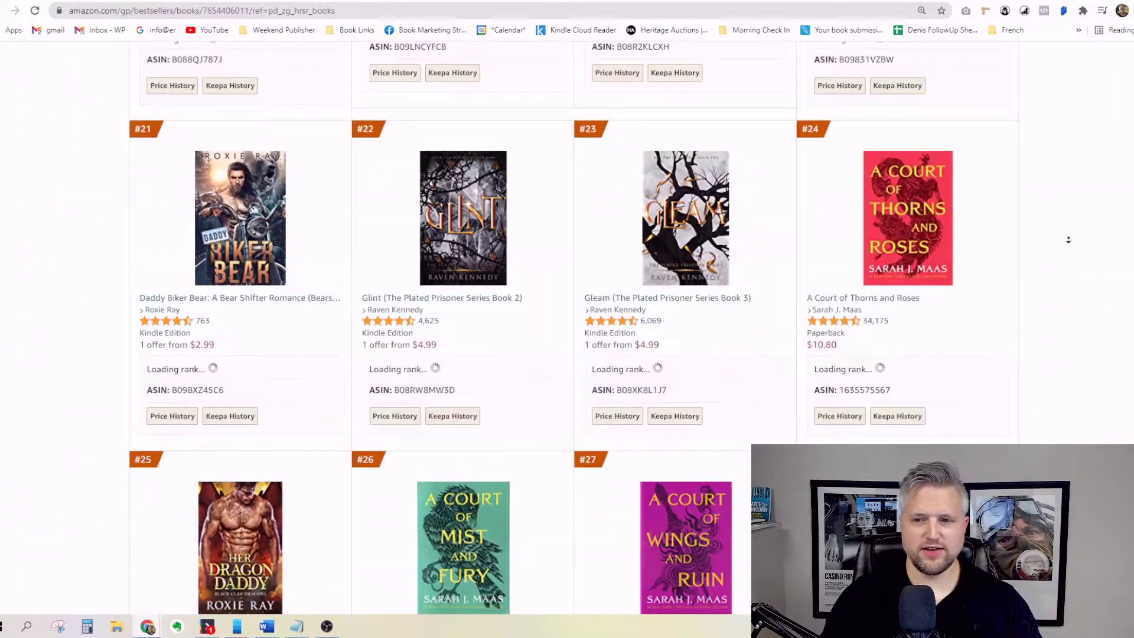
scroll(1066, 228, down, 20)
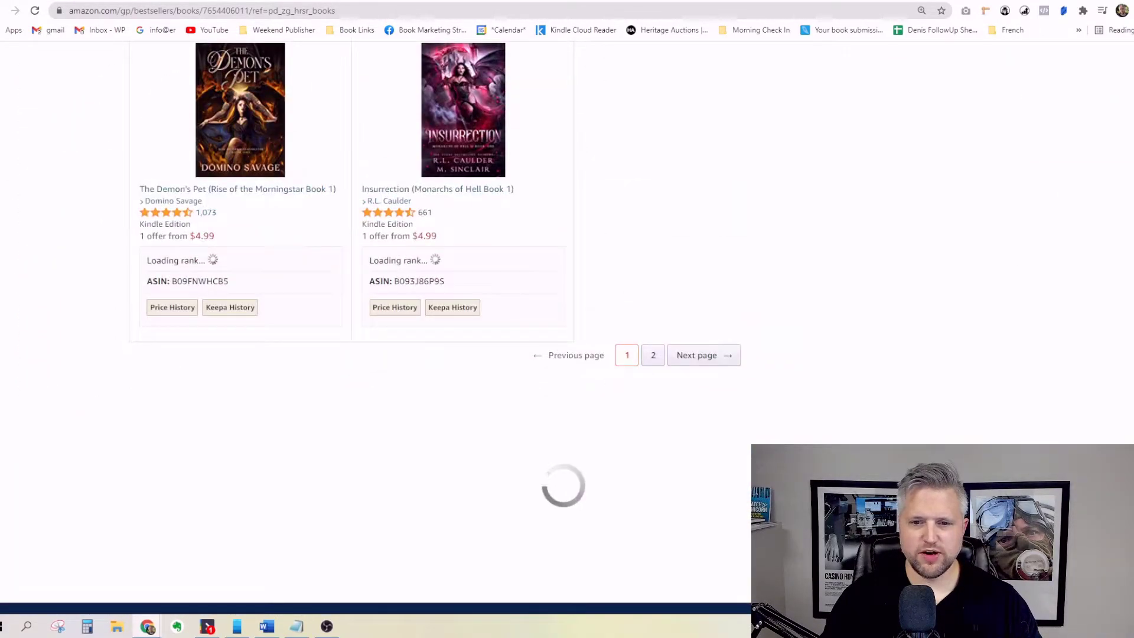
scroll(1035, 362, up, 1)
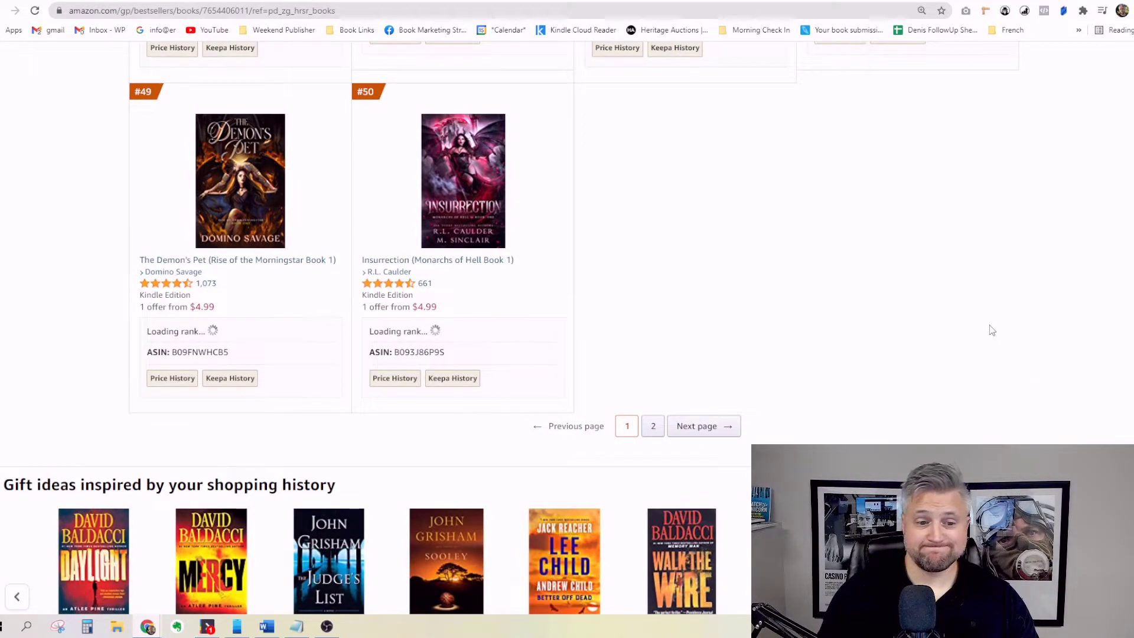
key(Home)
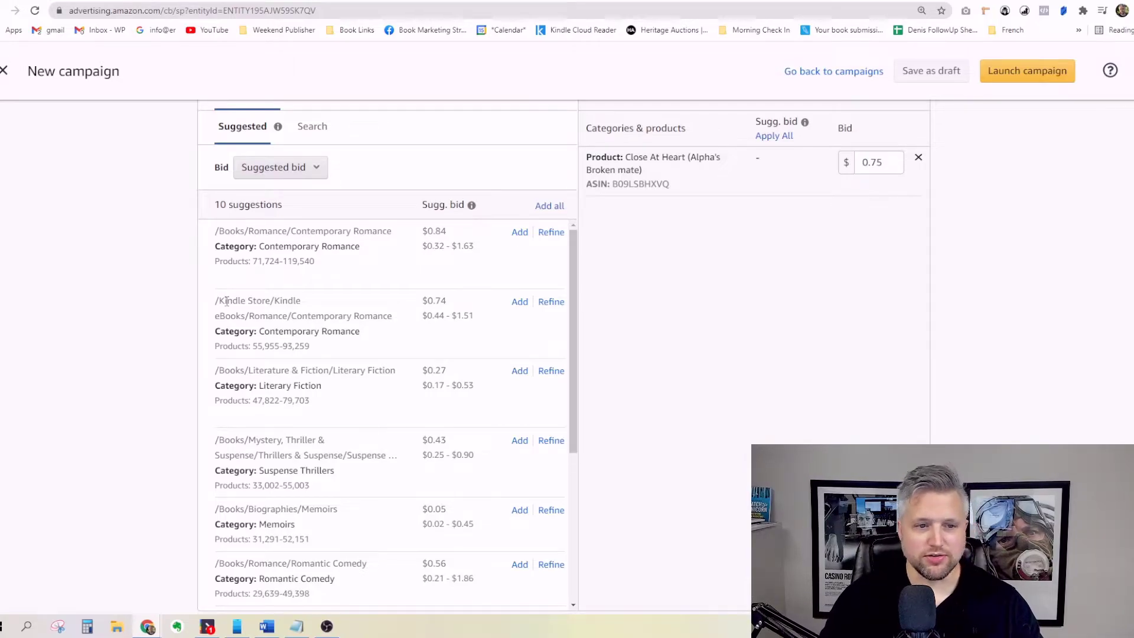
- Examine the range of product numbers for the /Books/Romance/Contemporary Romance category suggestion in the campaign form
drag(215, 260, 254, 261)
click(255, 260)
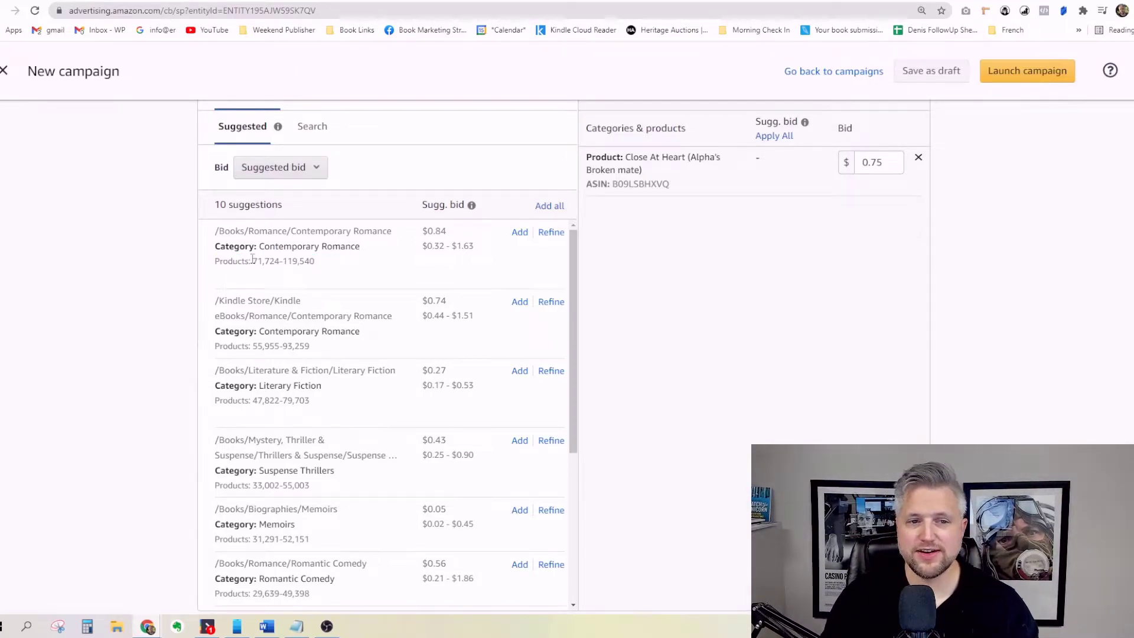
mouse_move(253, 261)
mouse_down()
mouse_move(348, 264)
mouse_move(252, 261)
mouse_up()
click(254, 260)
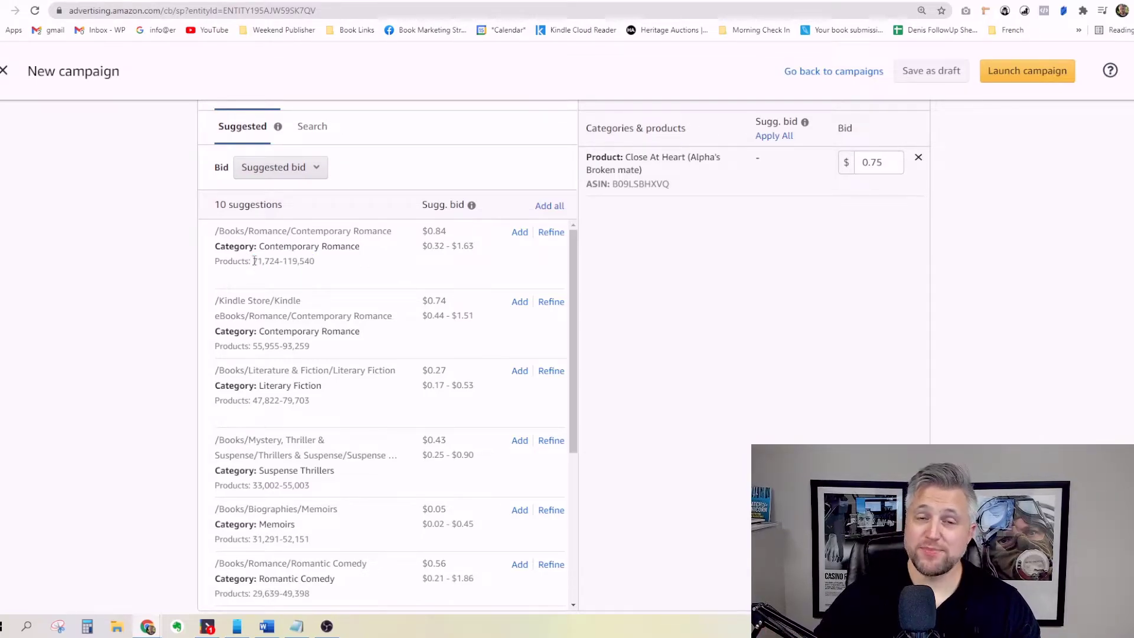
drag(254, 261, 304, 262)
click(316, 264)
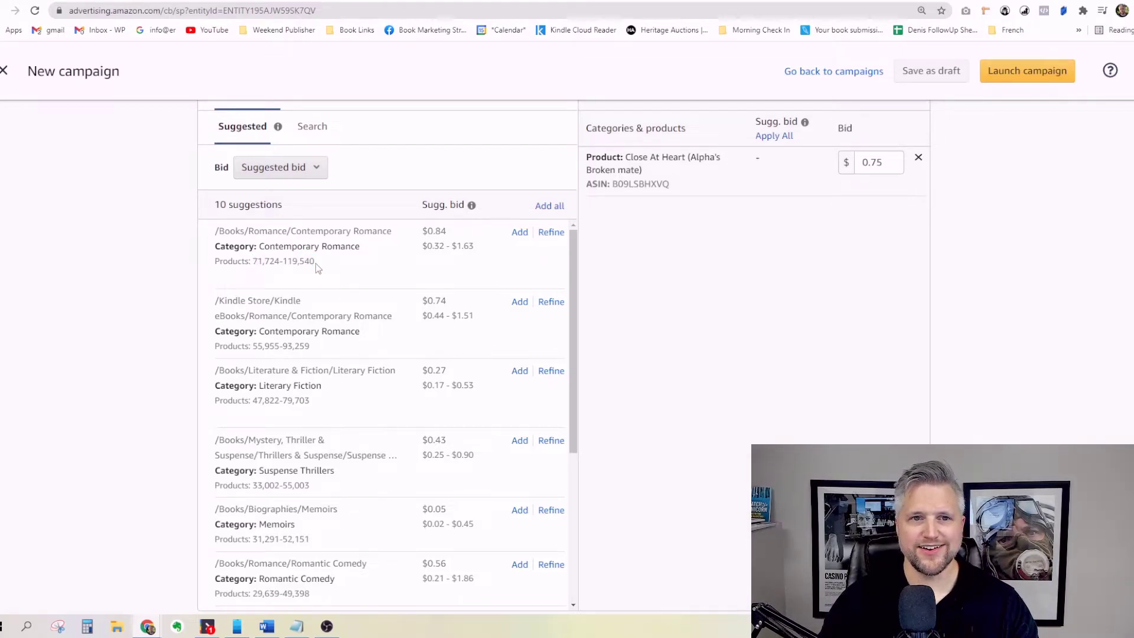
- Open the #1 Fantasy Romance best seller, A Throne of Ruin, and view its sponsored related products carousel
click(322, 1)
click(266, 295)
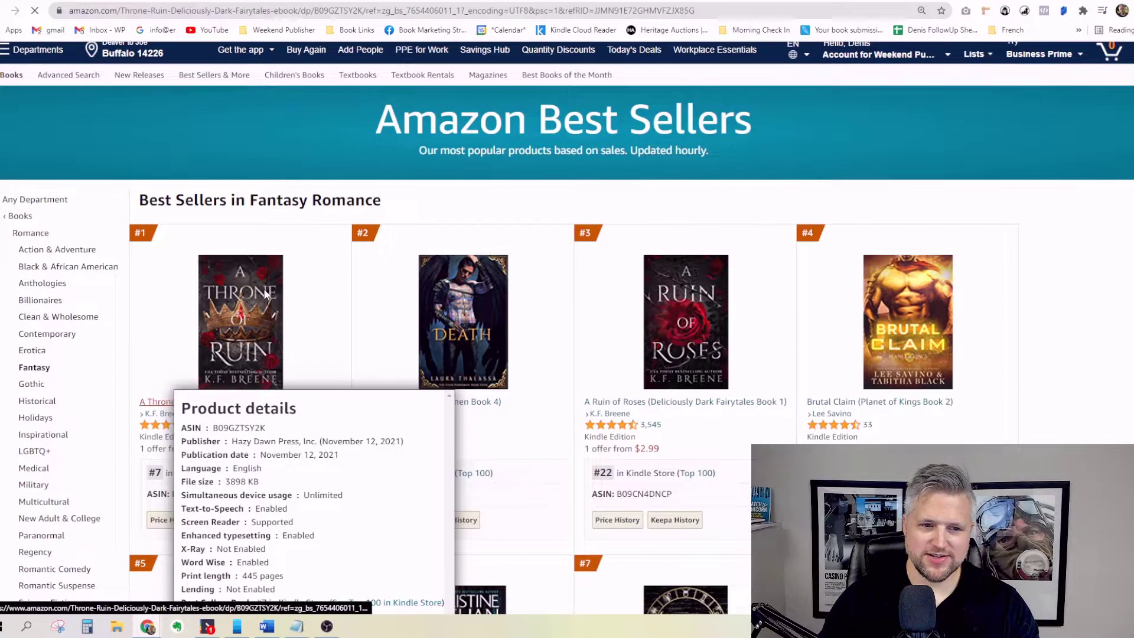
scroll(248, 230, down, 10)
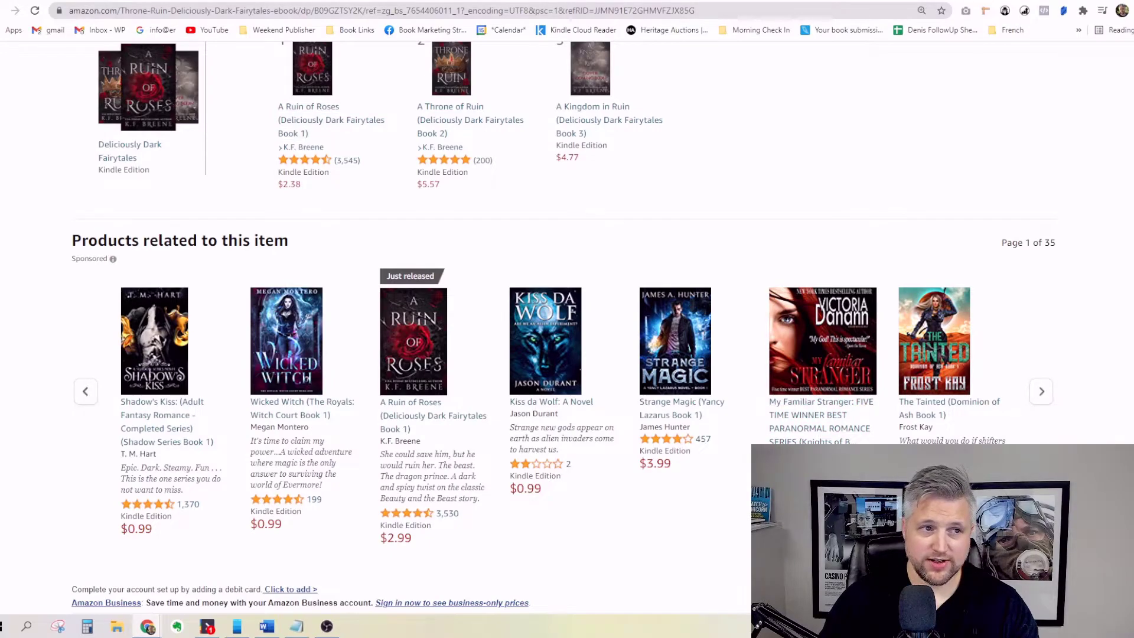
- Return to the Fantasy Romance best sellers, open Death (The Four Horsemen Book 4) and view its sponsored related products
key(alt+Left)
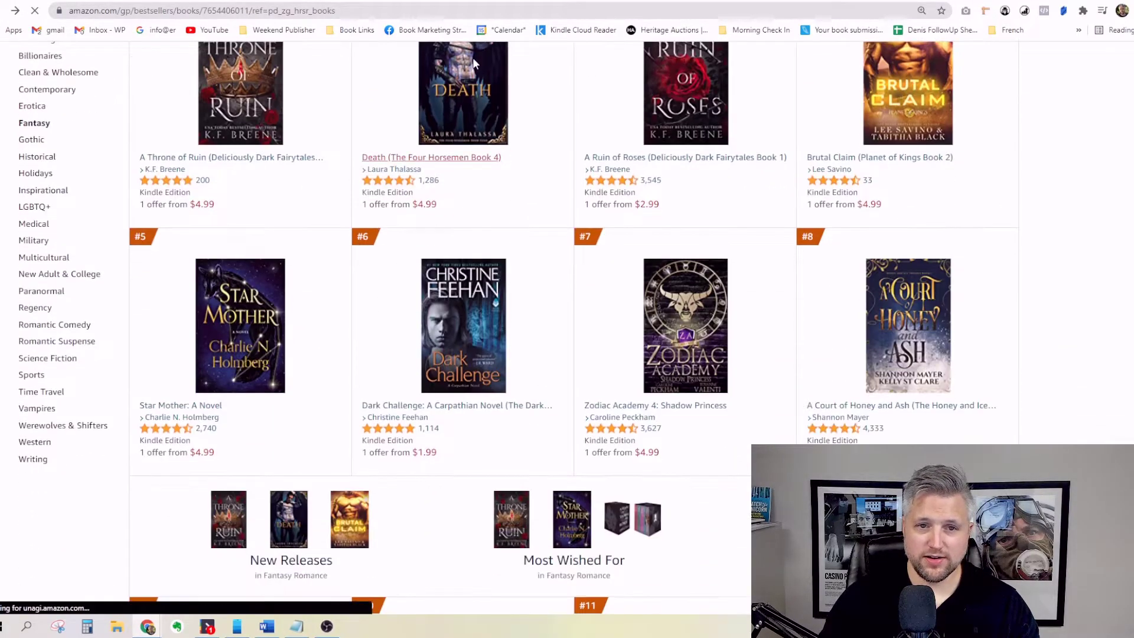
click(473, 58)
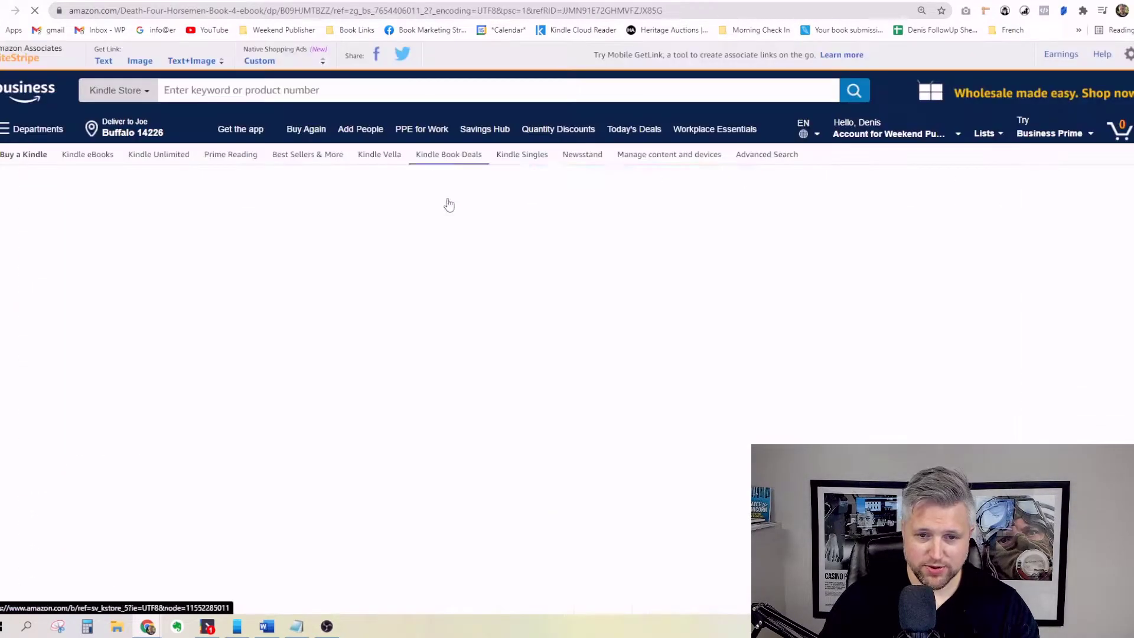
scroll(452, 257, down, 10)
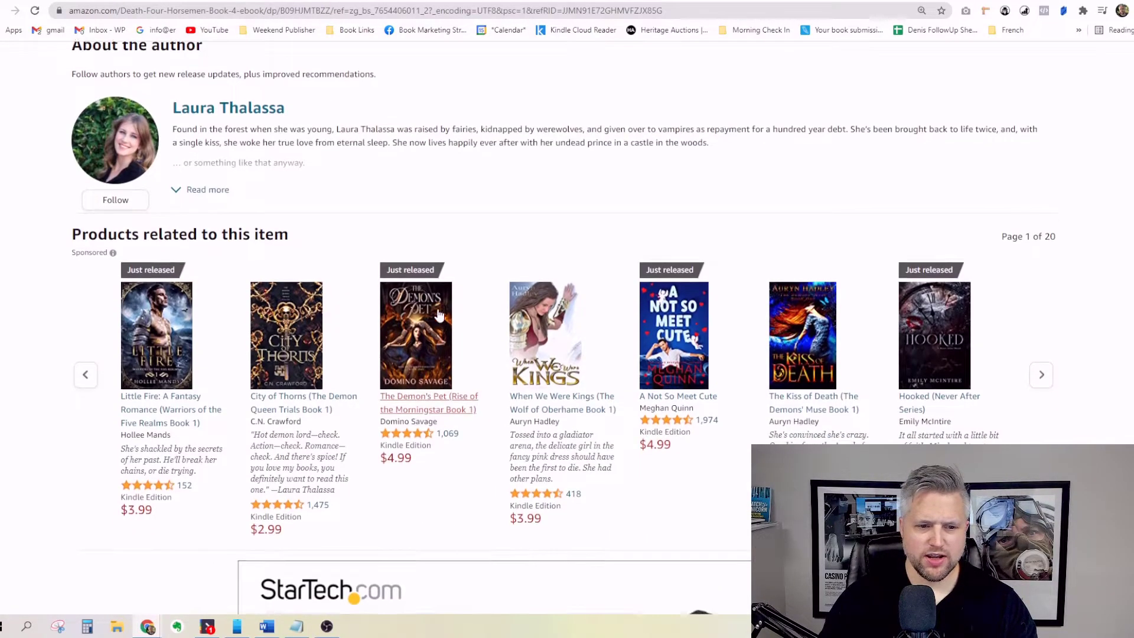
scroll(275, 353, down, 2)
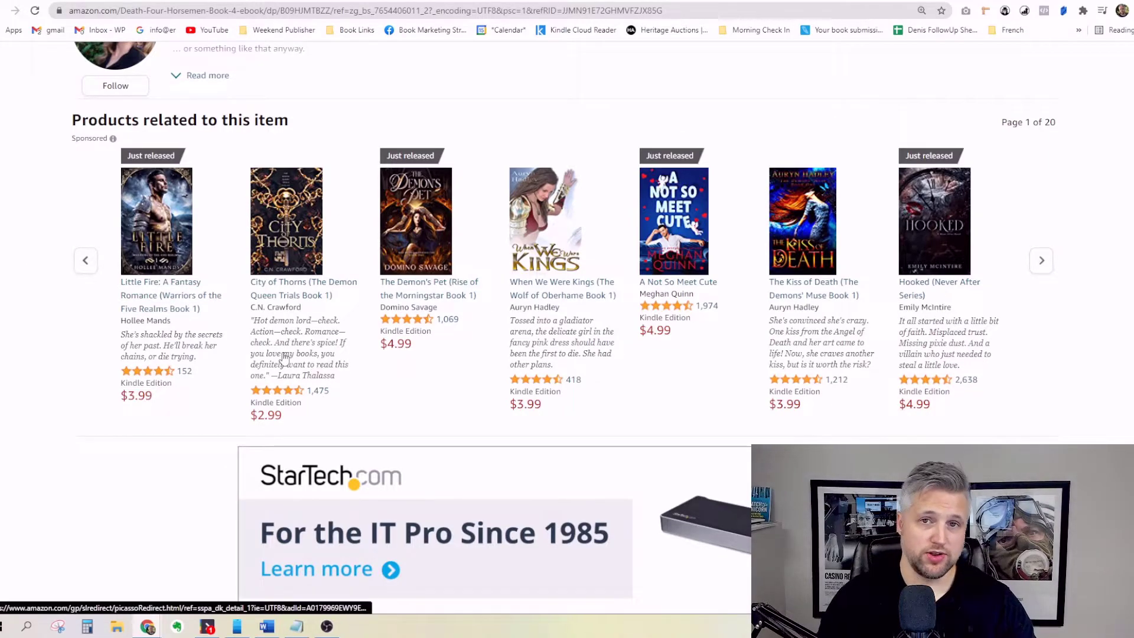
- In the campaign form, add /Books/Romance/Contemporary Romance as a target and open the refinement options for the Kindle eBooks Contemporary Romance category
click(236, 0)
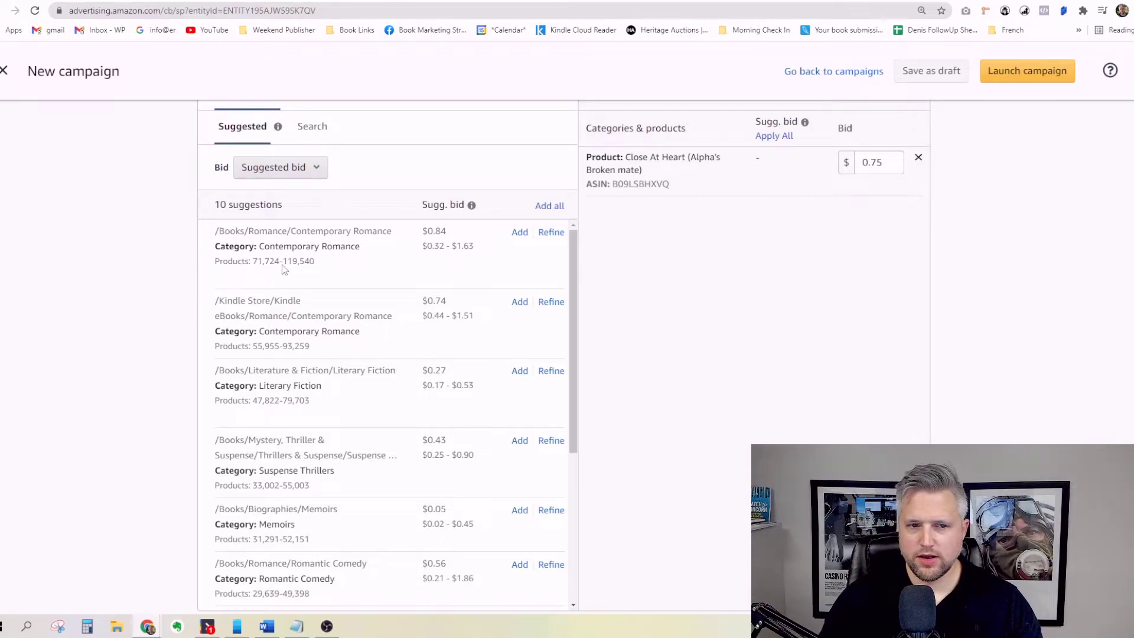
click(520, 232)
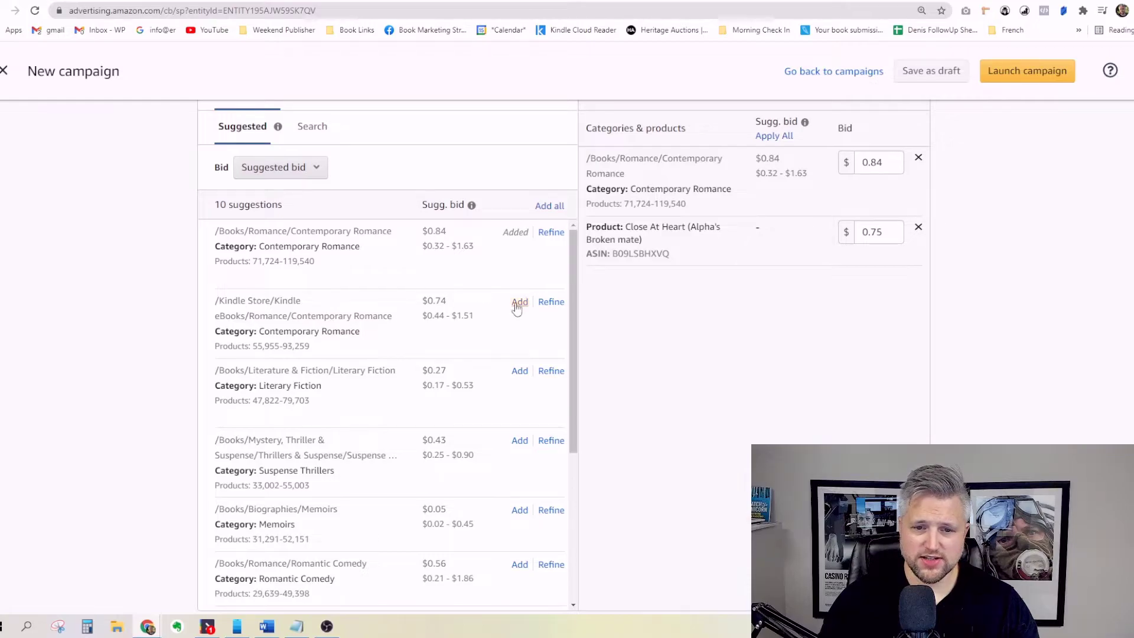
click(549, 303)
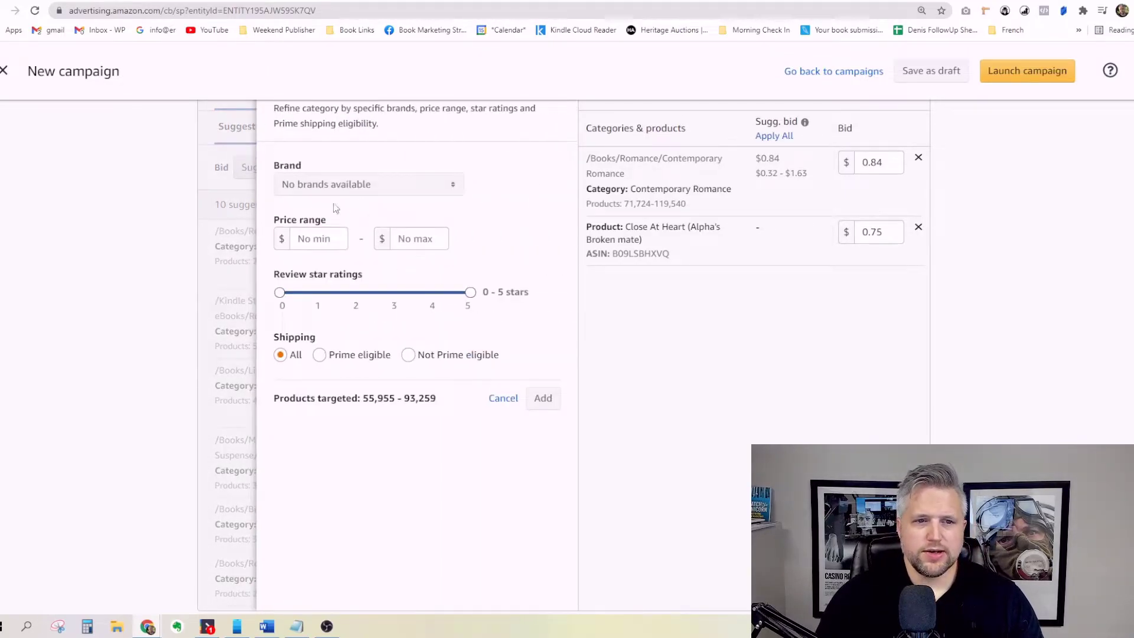
scroll(348, 213, up, 1)
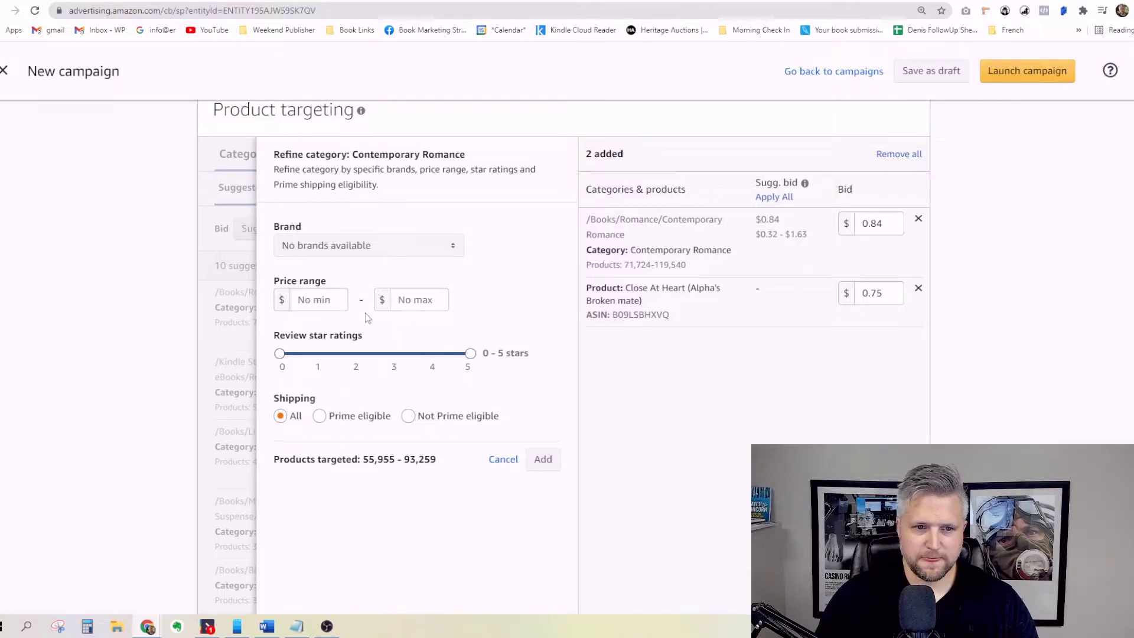
- Refine the Kindle Contemporary Romance category to a price range of $1.98 to $7.98 and review ratings of 3 to 5 stars
click(328, 298)
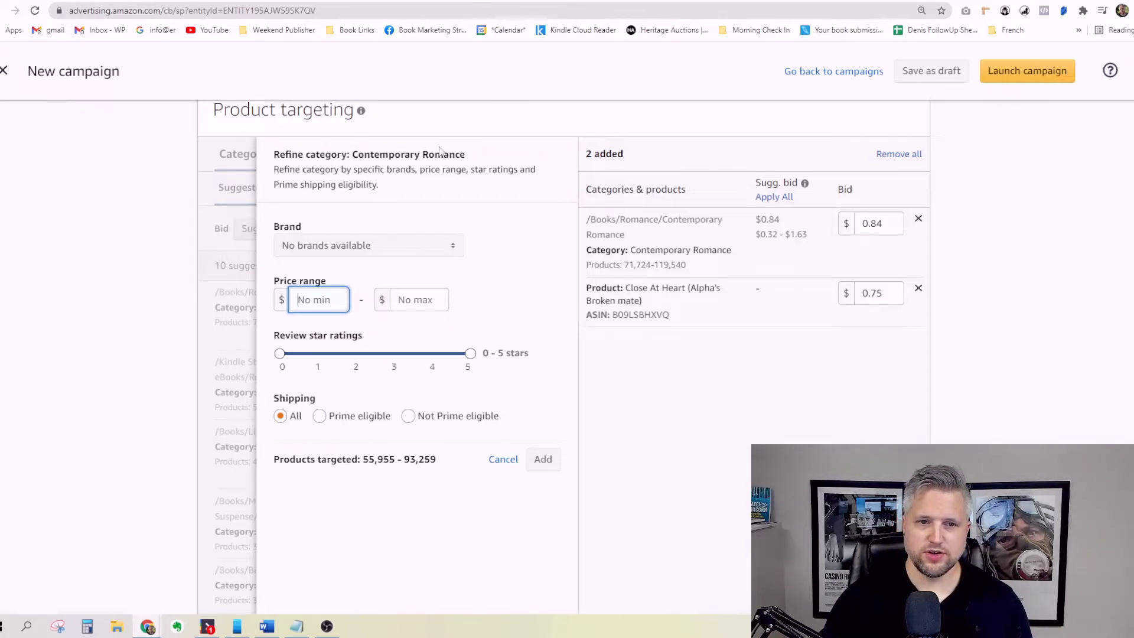
drag(353, 155, 523, 155)
click(523, 154)
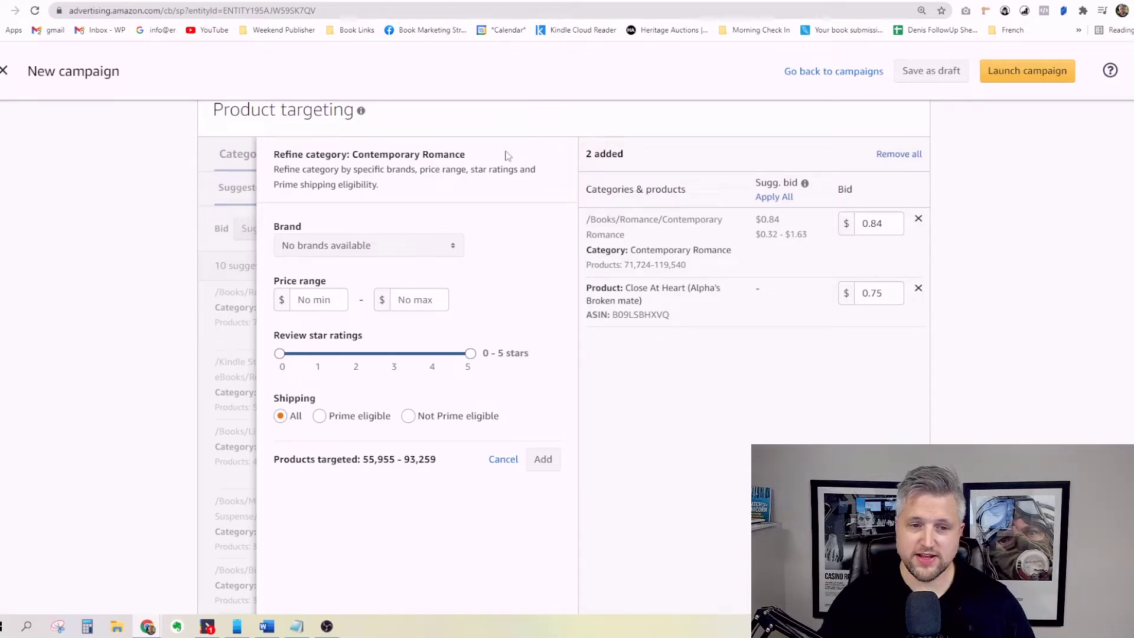
click(328, 302)
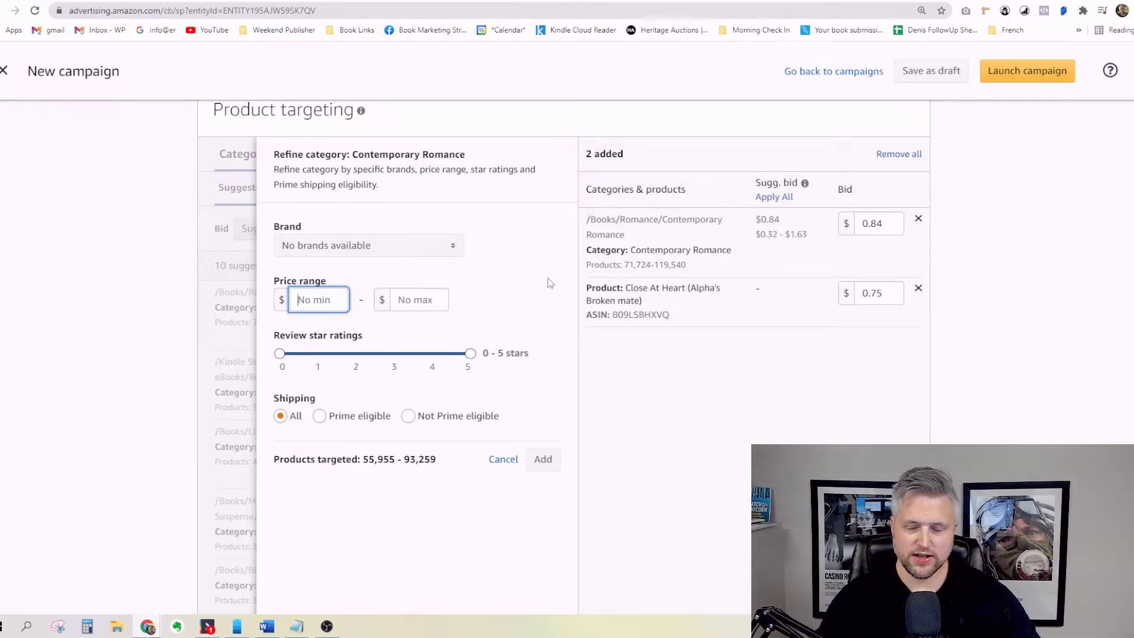
text(1.98)
key(Tab)
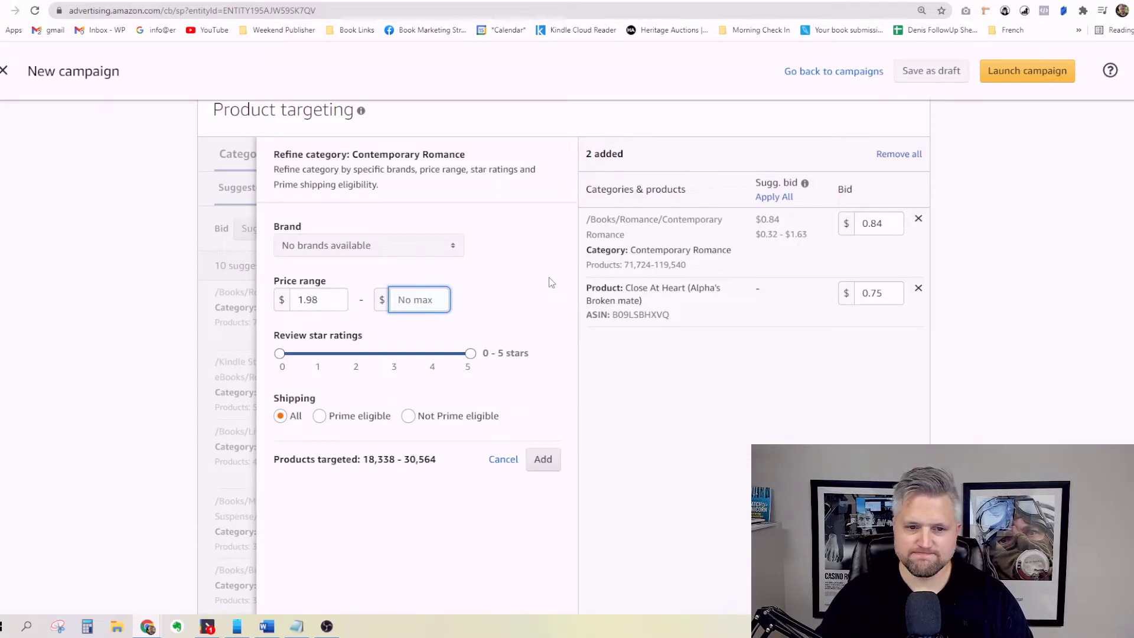
text(7.98)
key(Tab)
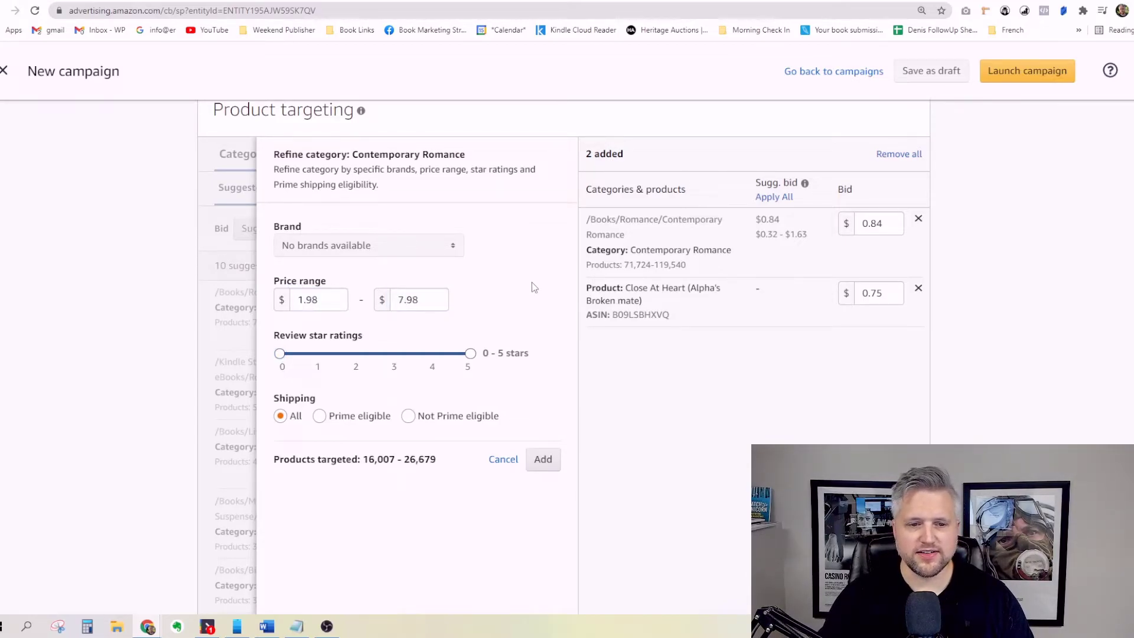
drag(281, 353, 394, 353)
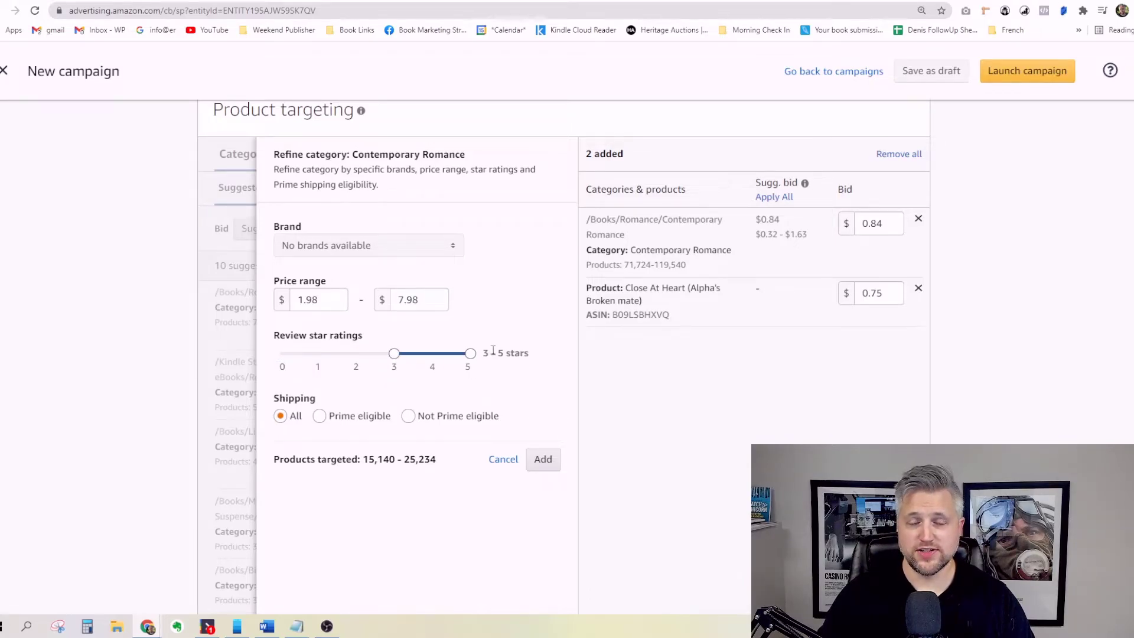
- Enlarge the page and examine the range of products targeted by the refined category
drag(368, 459, 433, 460)
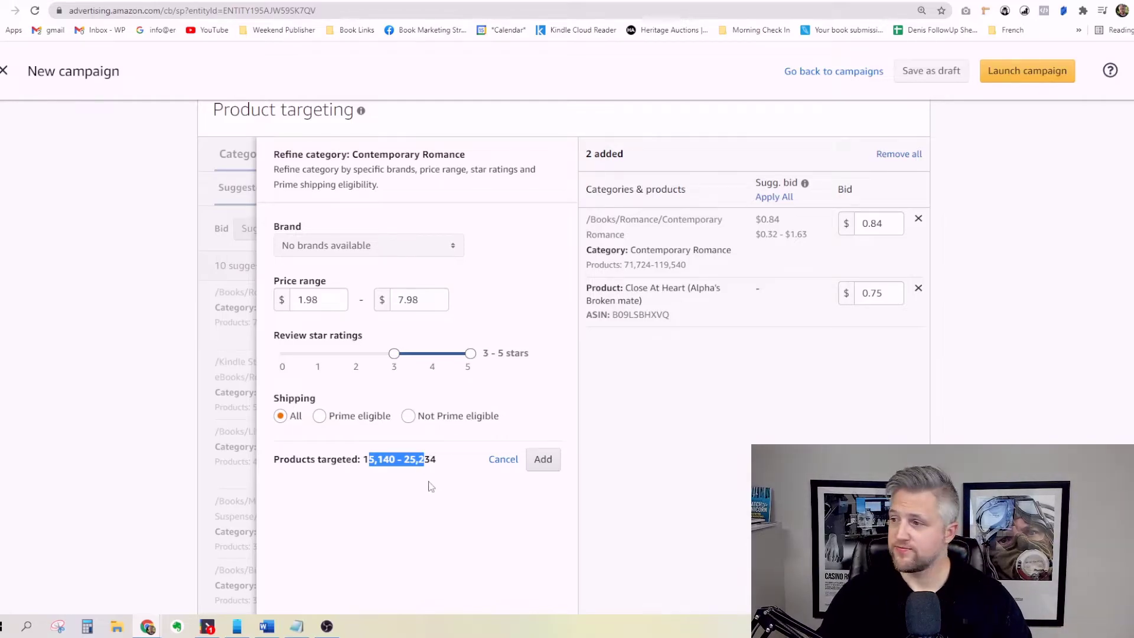
click(396, 466)
key(ctrl+plus)
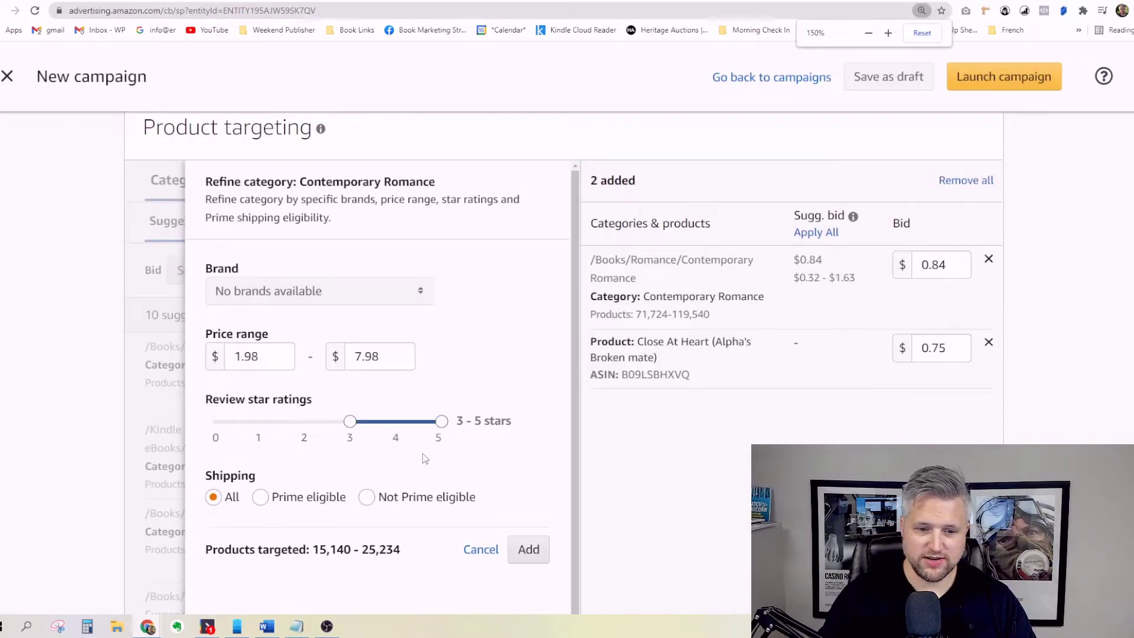
key(ctrl+plus)
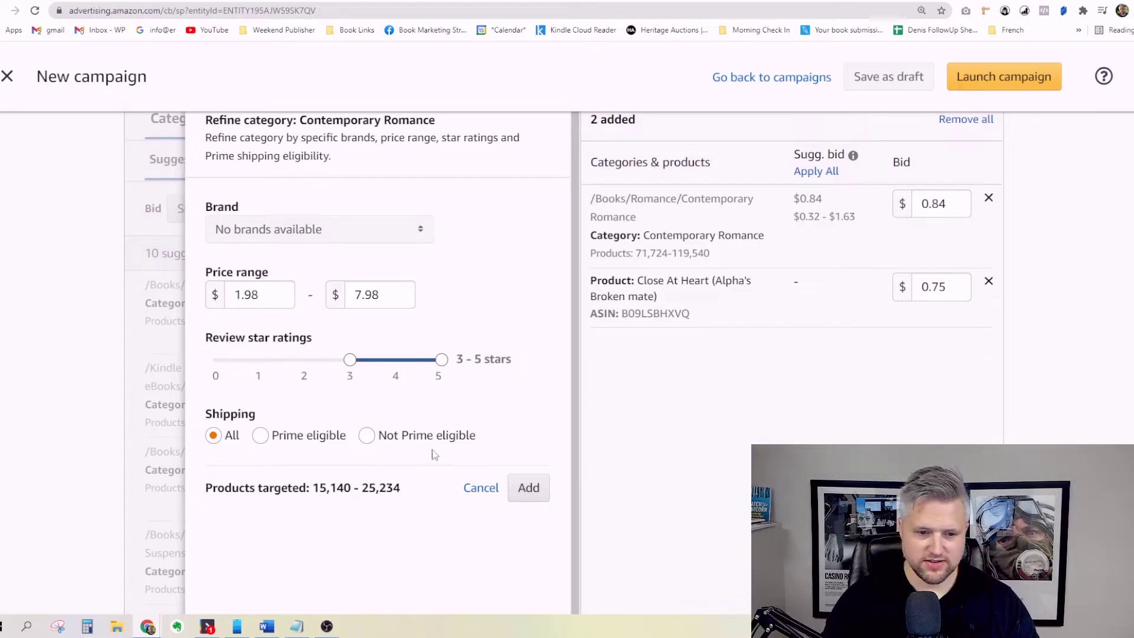
drag(309, 491, 412, 490)
click(344, 495)
drag(313, 488, 407, 487)
click(405, 487)
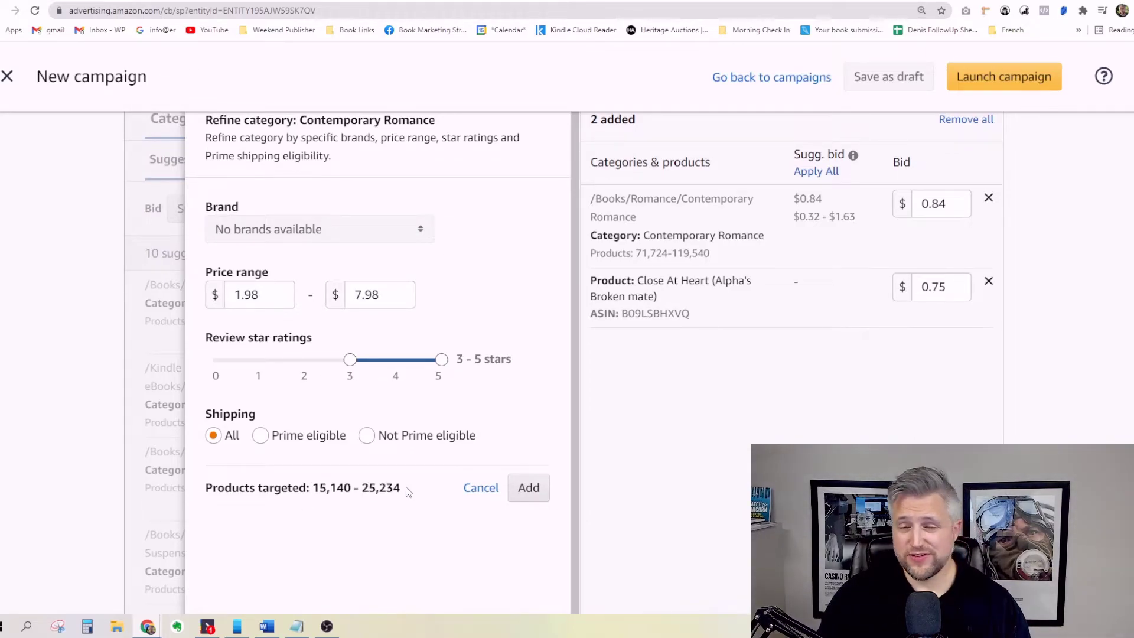
- Reset the review ratings to 0 to 5 stars, clear both price limits and check the range of products targeted
drag(350, 359, 213, 359)
click(285, 287)
key(BackSpace)
key(BackSpace)
key(Tab)
key(BackSpace)
click(459, 278)
drag(314, 485, 404, 491)
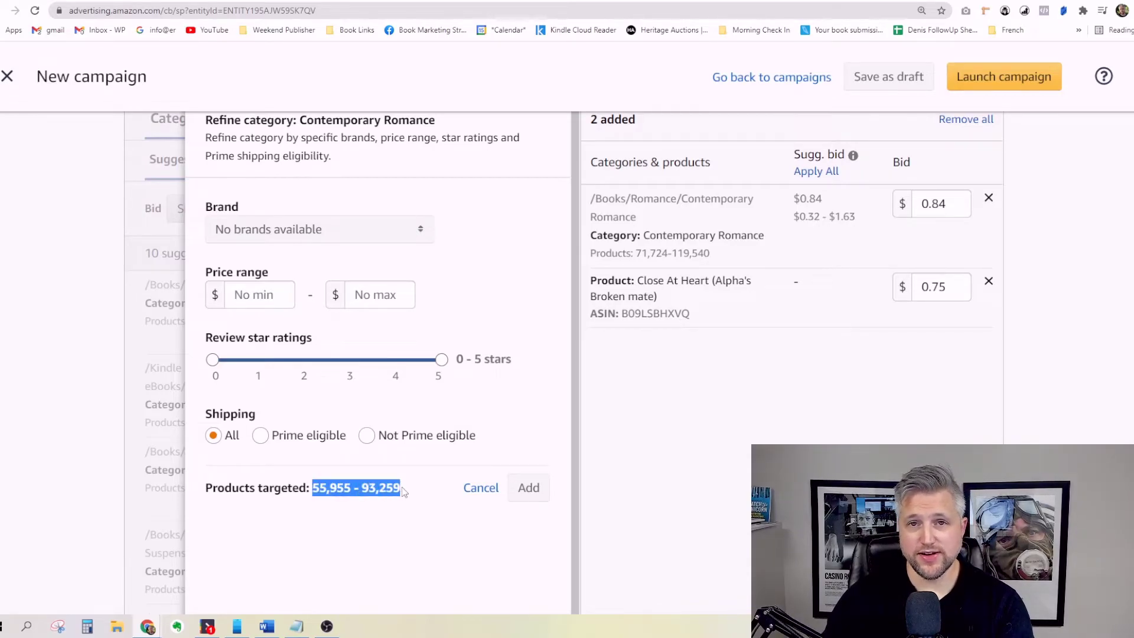
click(403, 492)
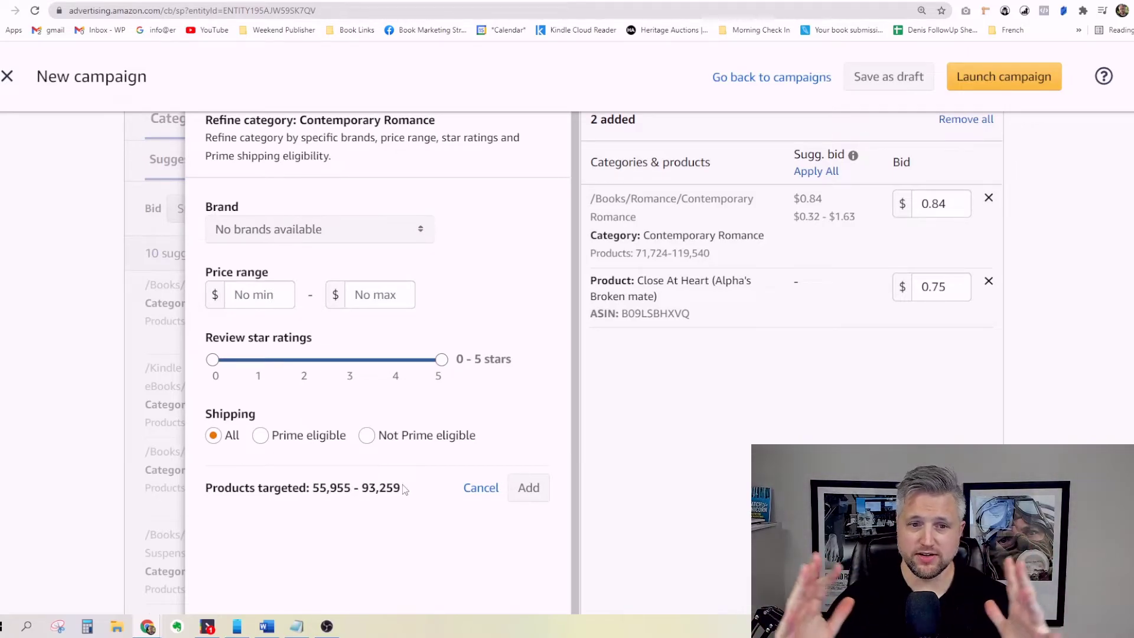
- Point out the Close At Heart product target, switch to the web whiteboard and underline the word Category again in red
scroll(401, 456, up, 1)
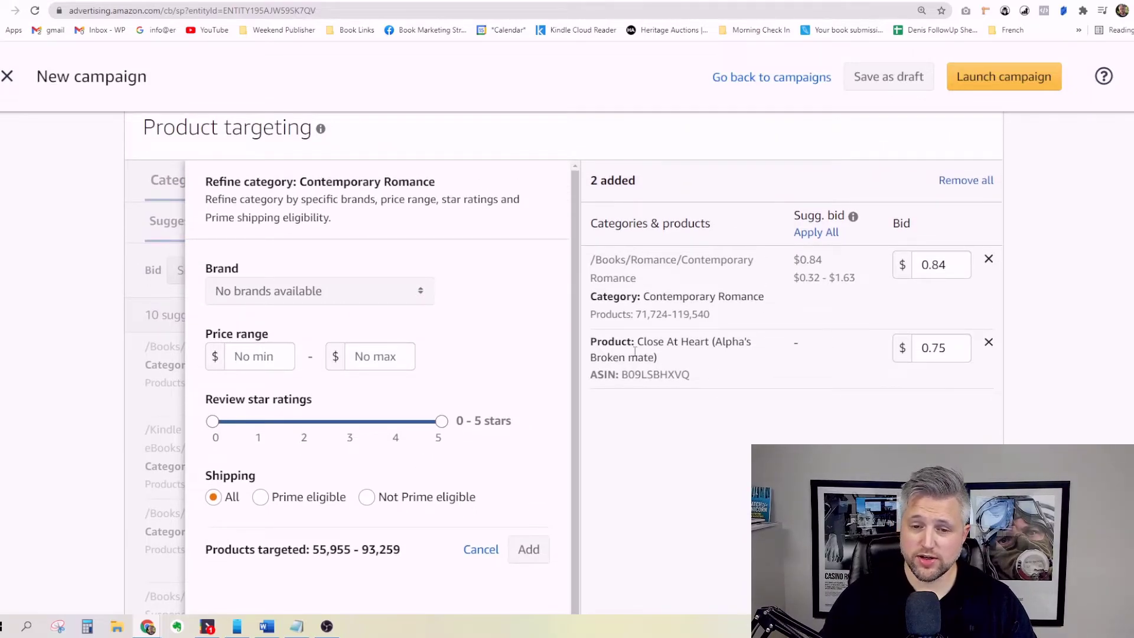
drag(638, 342, 708, 341)
click(707, 340)
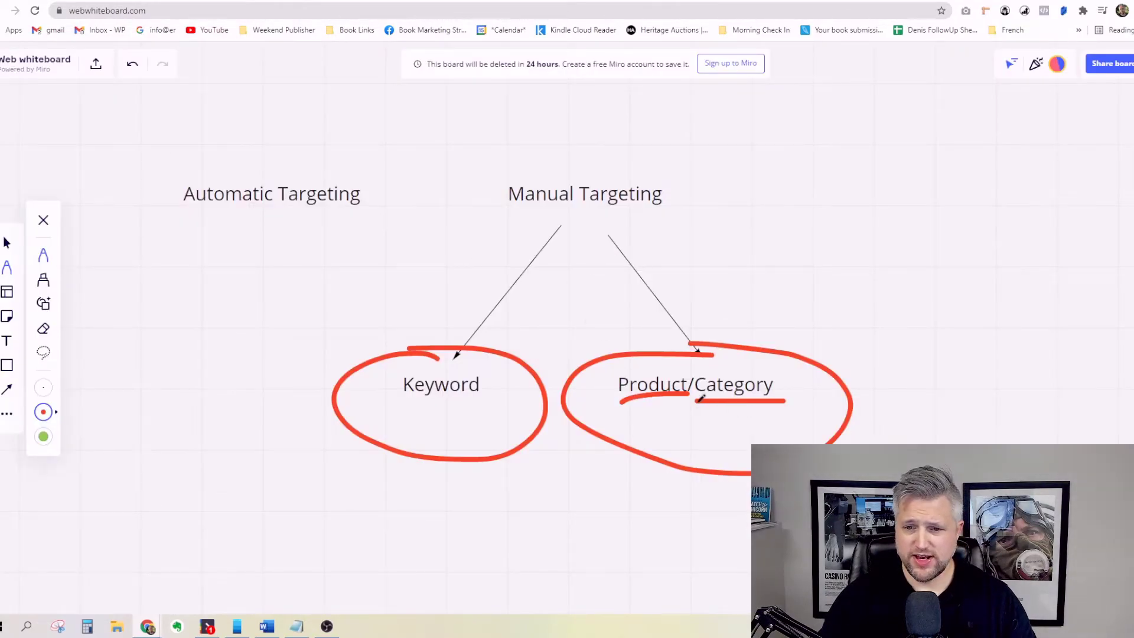
drag(701, 399, 807, 396)
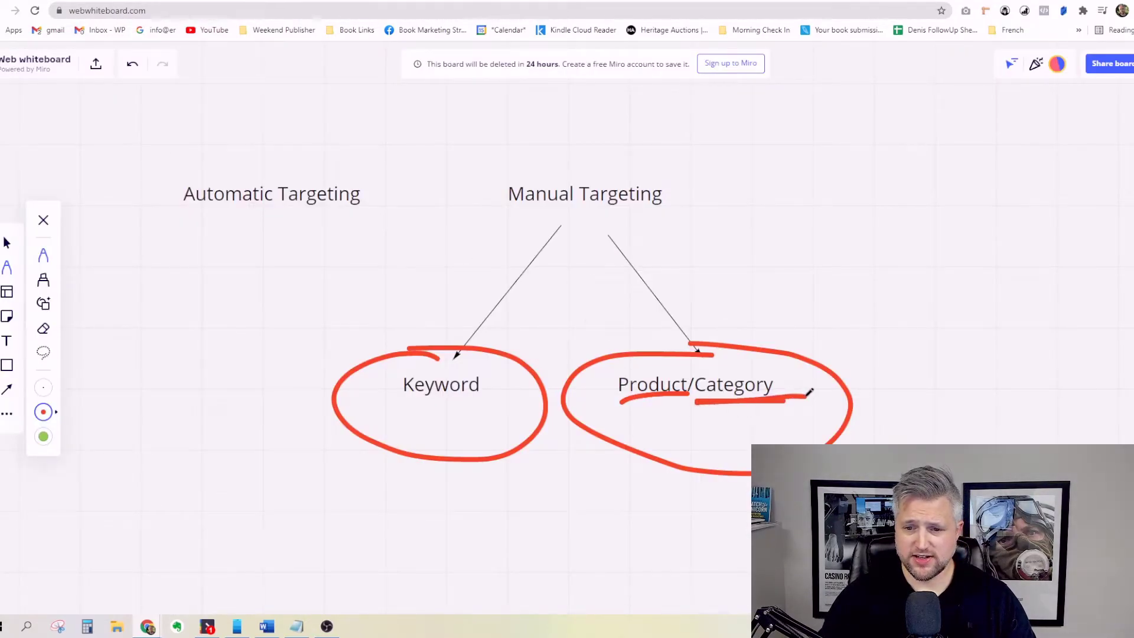